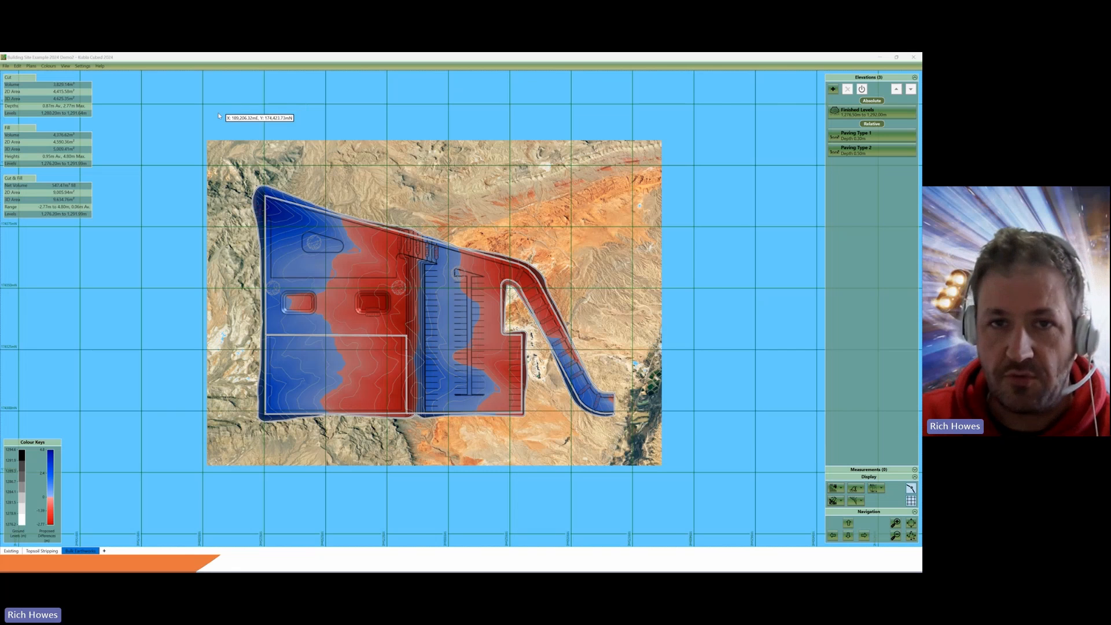
# Step: Add a Platform elevation with a freehand five-point outline crossing the access road and the parking area's edge, leaving its tag blank
pyautogui.click(833, 89)
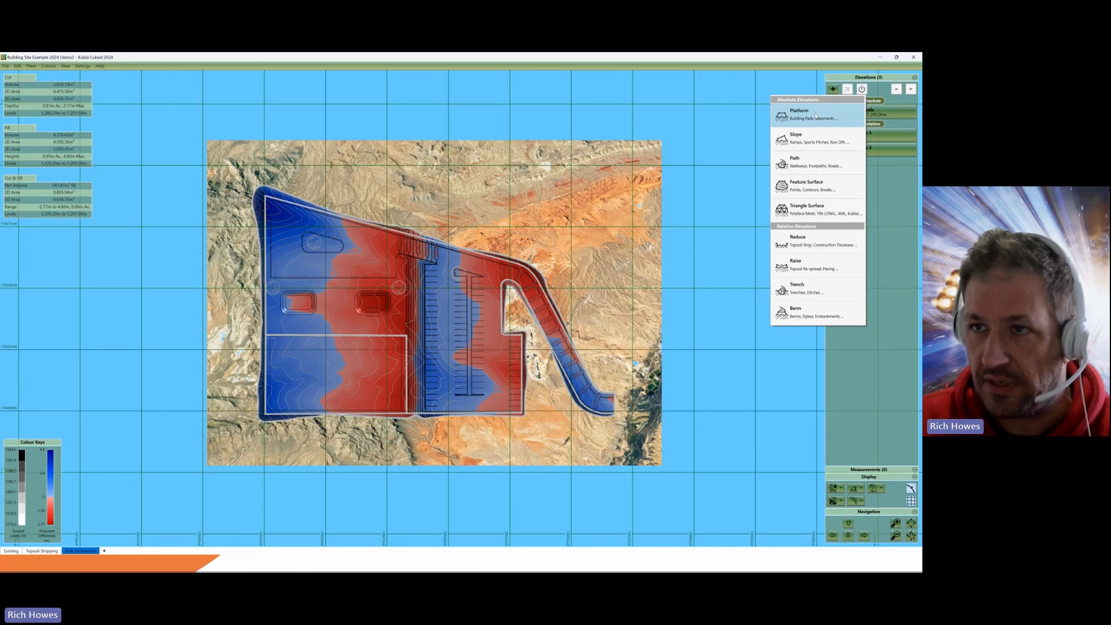
pyautogui.click(815, 115)
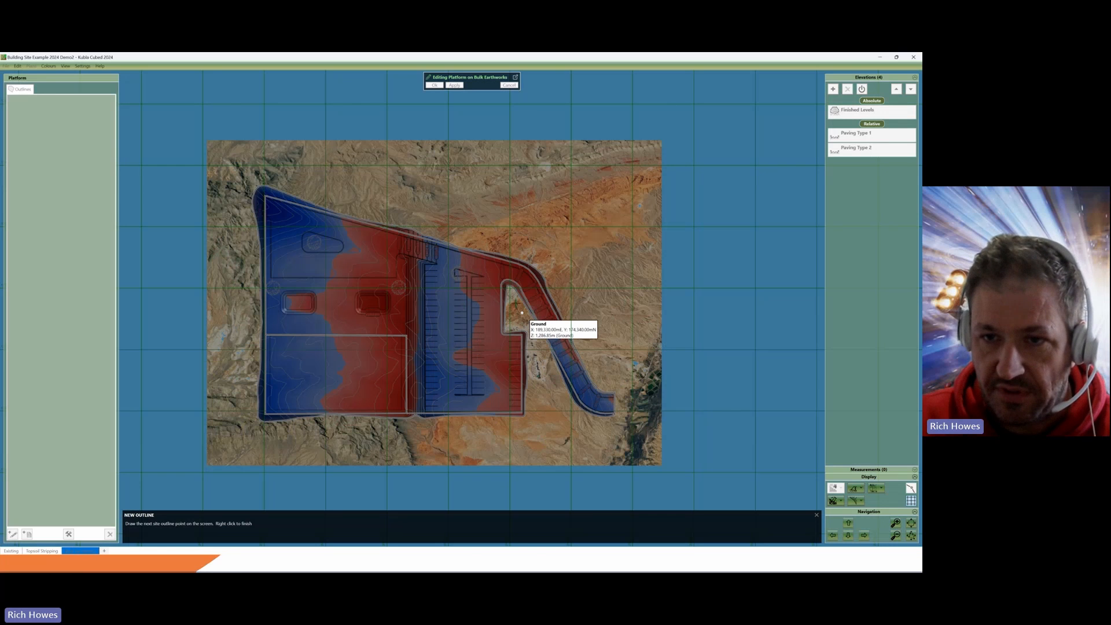
pyautogui.click(521, 312)
pyautogui.click(496, 362)
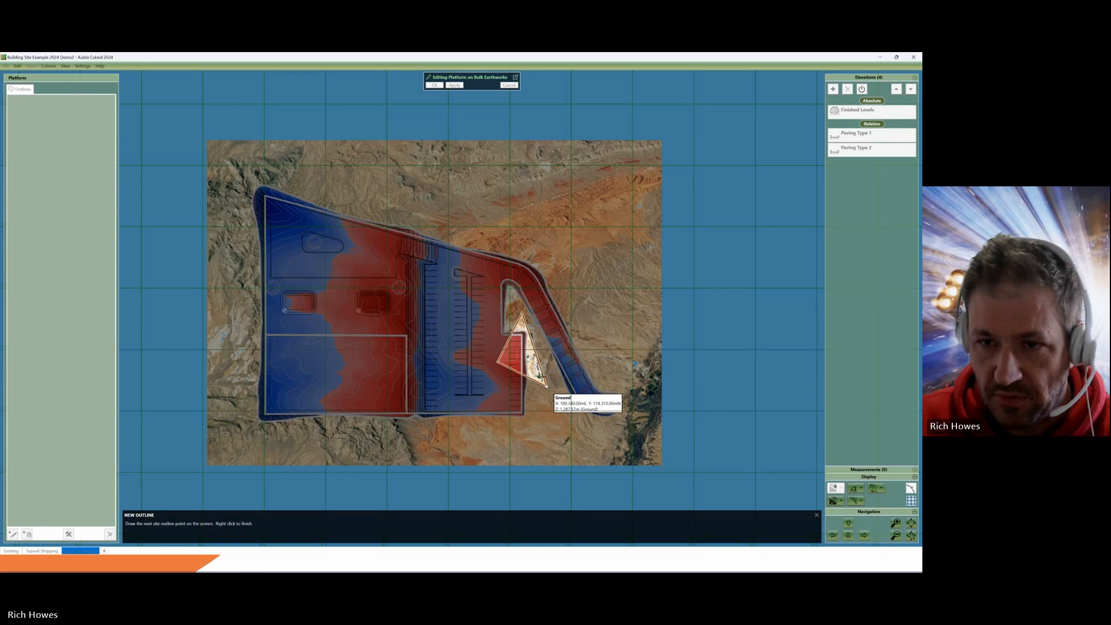
pyautogui.click(546, 386)
pyautogui.click(572, 341)
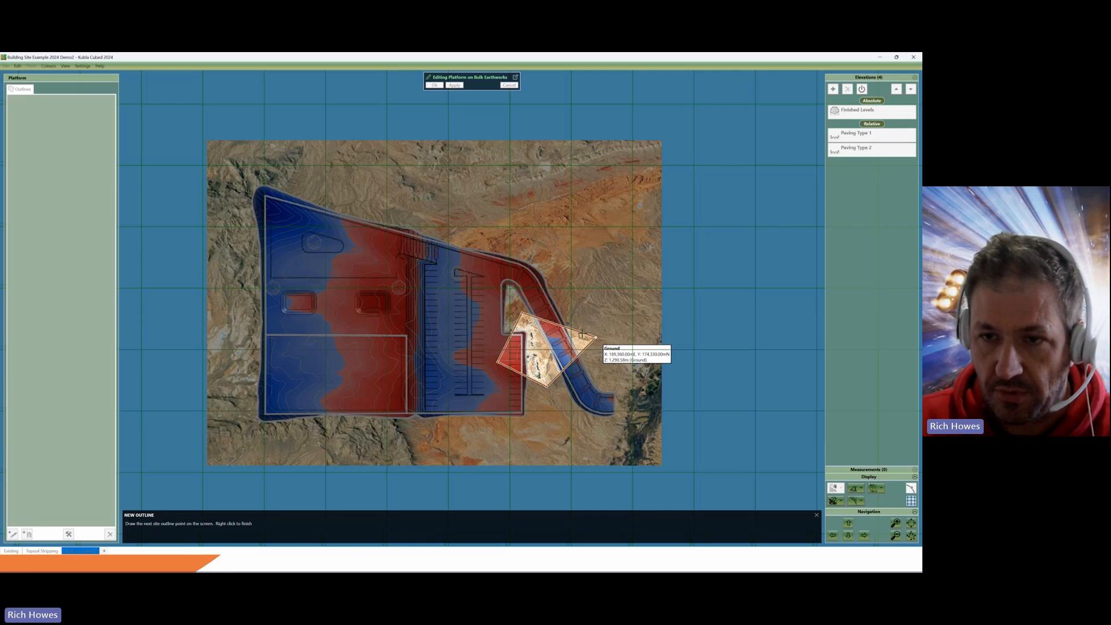
pyautogui.click(571, 289)
pyautogui.rightClick(547, 325)
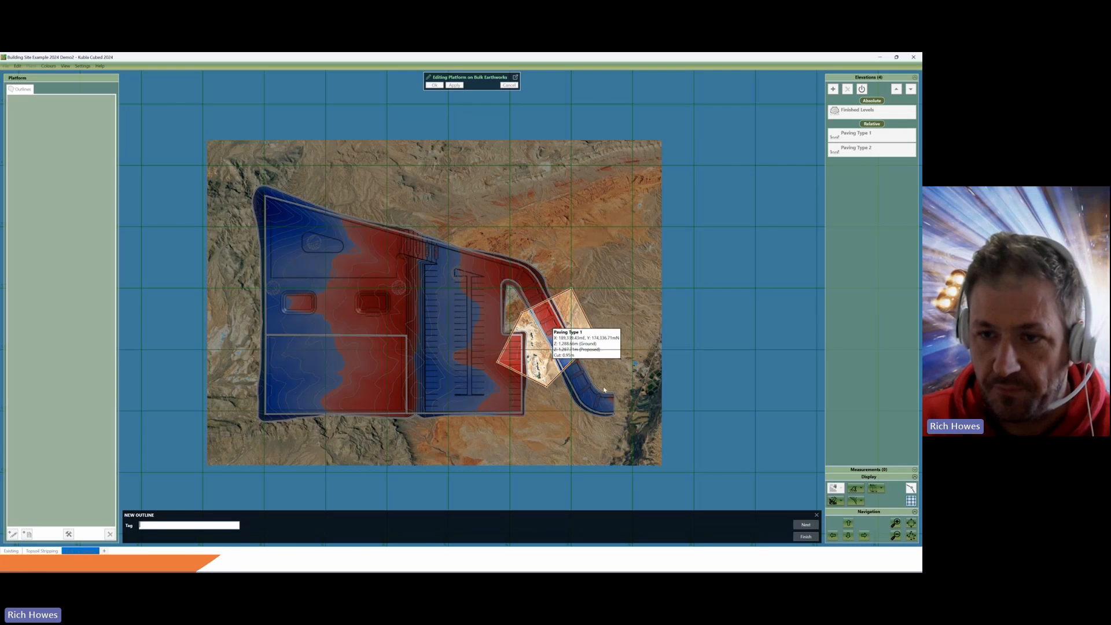
pyautogui.click(806, 537)
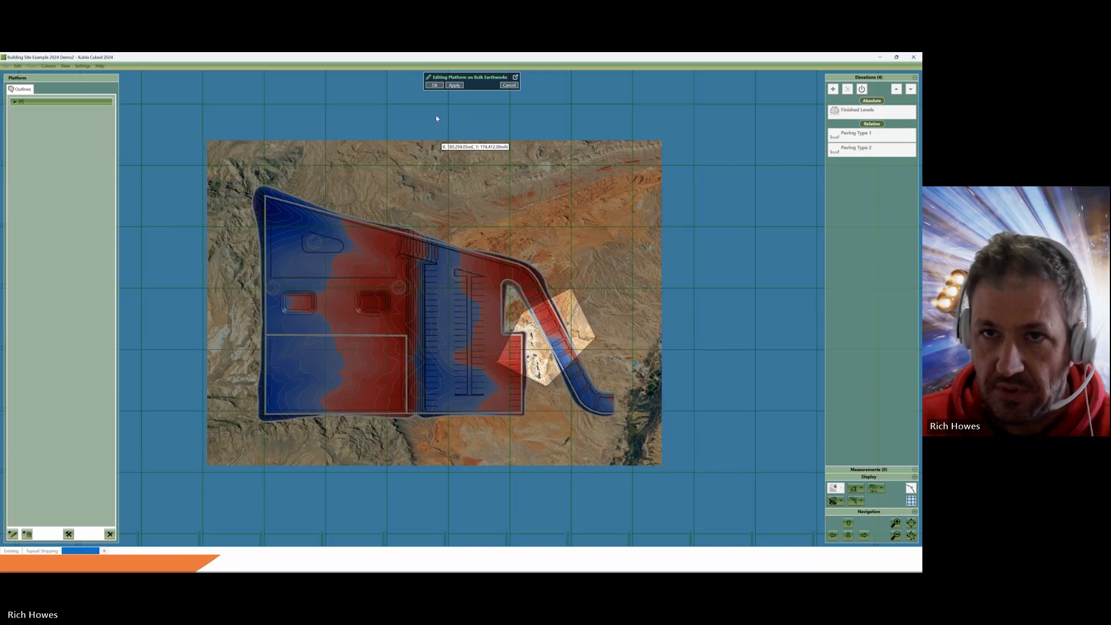
pyautogui.click(434, 85)
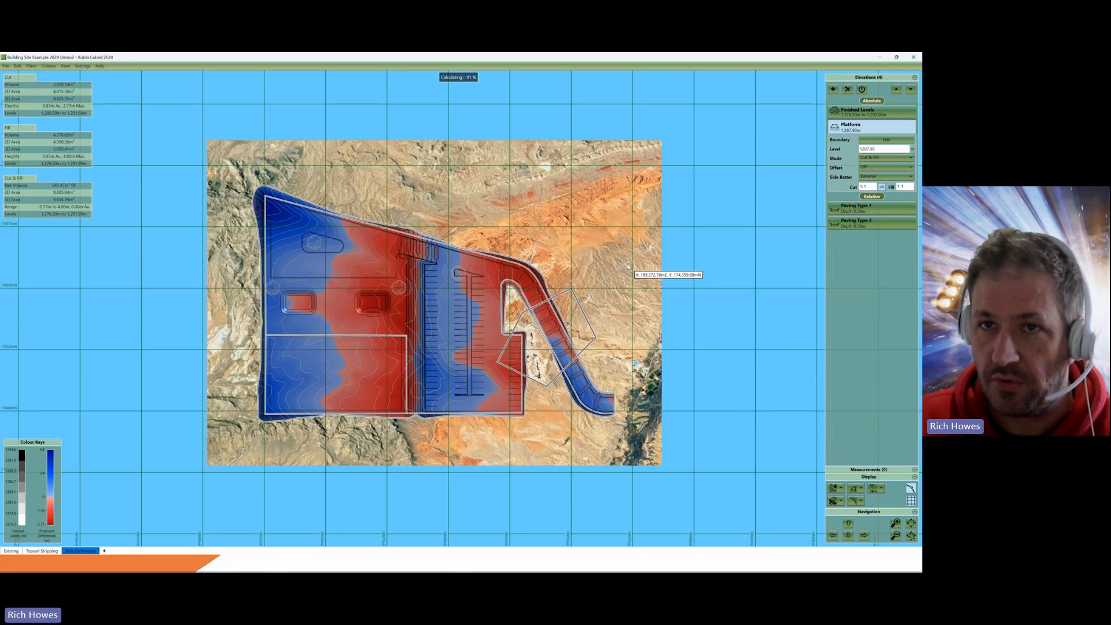
# Step: Delete the new Platform elevation and try to undo the last change
pyautogui.click(848, 90)
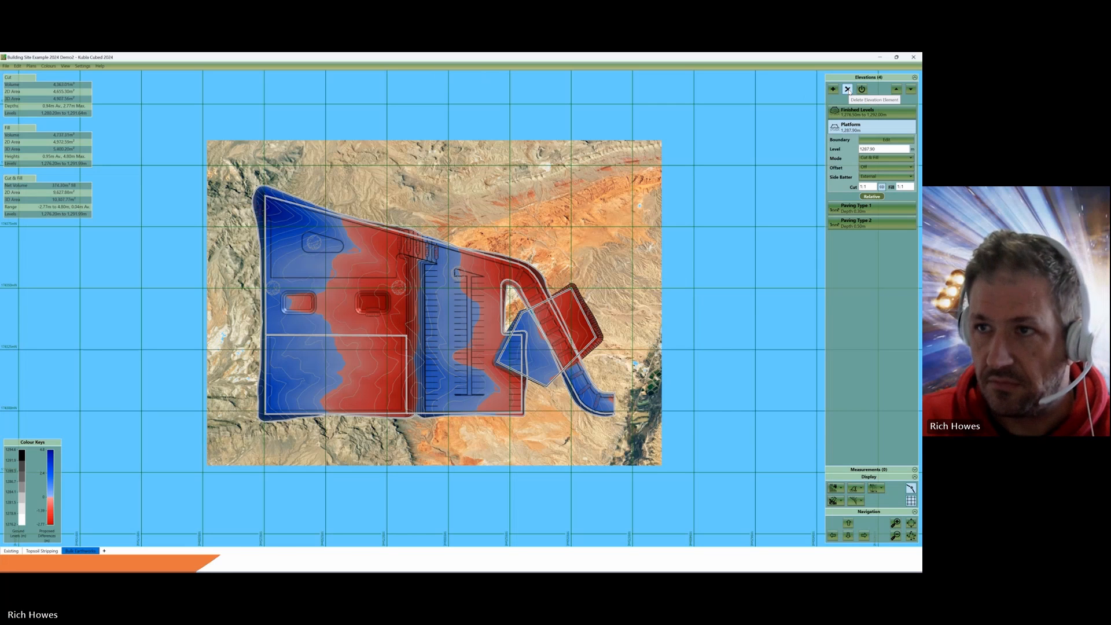
pyautogui.click(97, 196)
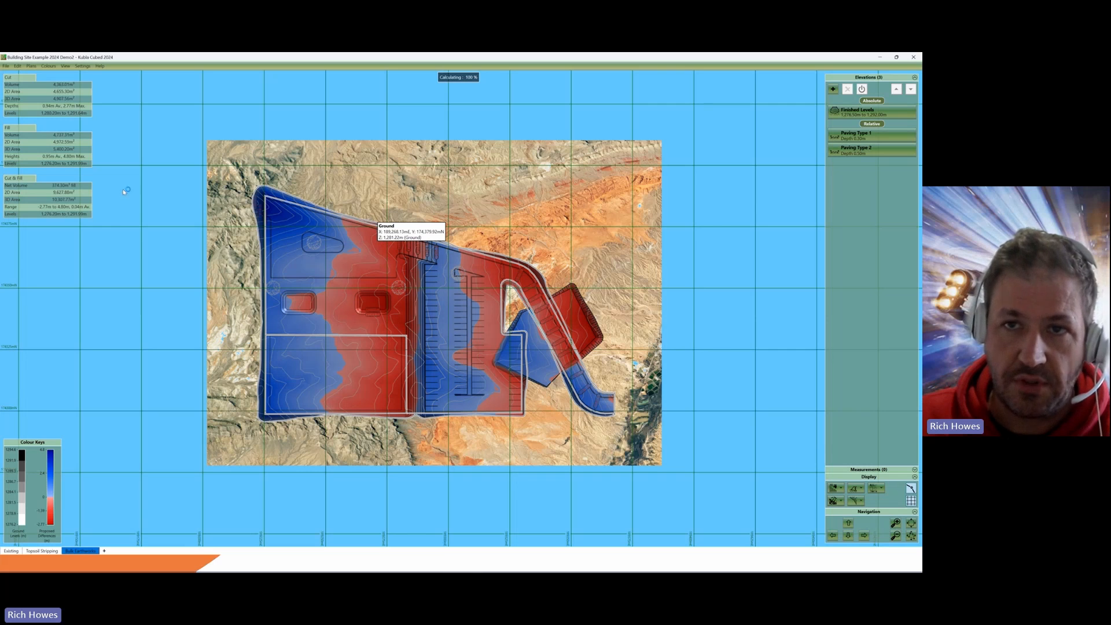
pyautogui.click(17, 67)
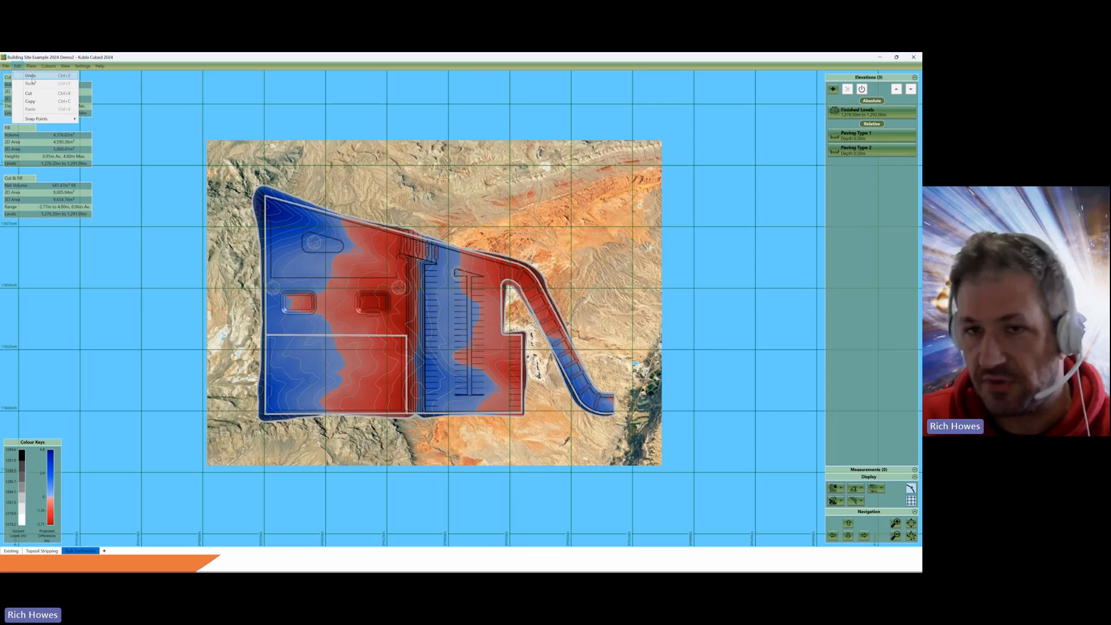
pyautogui.click(33, 76)
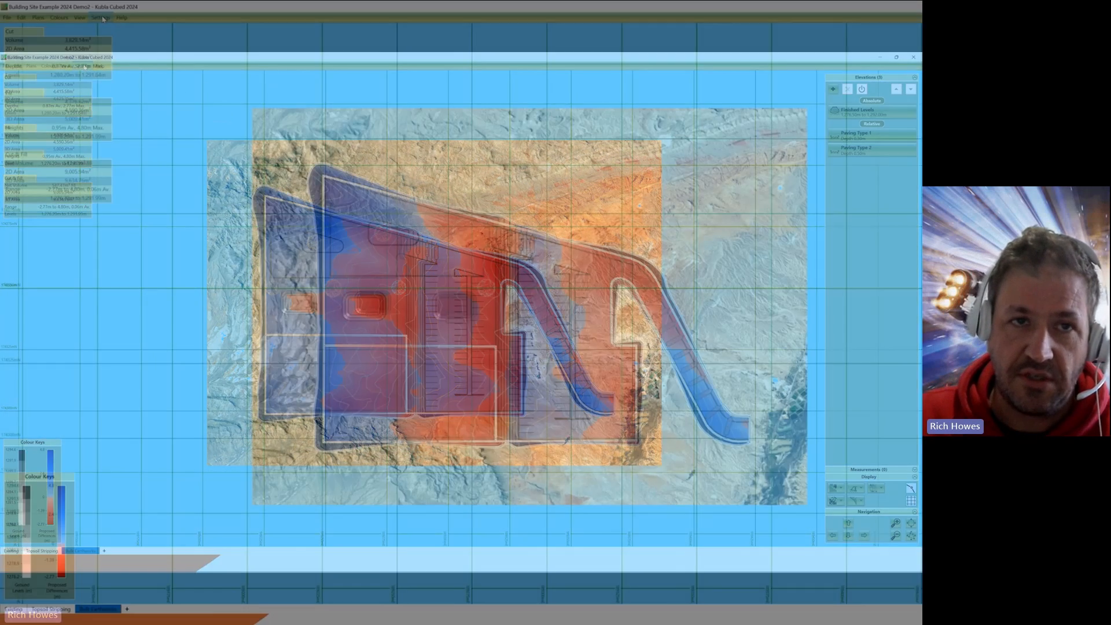
# Step: Review which details the cursor read-out can display, such as element name, coordinates, levels and cut/fill
pyautogui.click(83, 66)
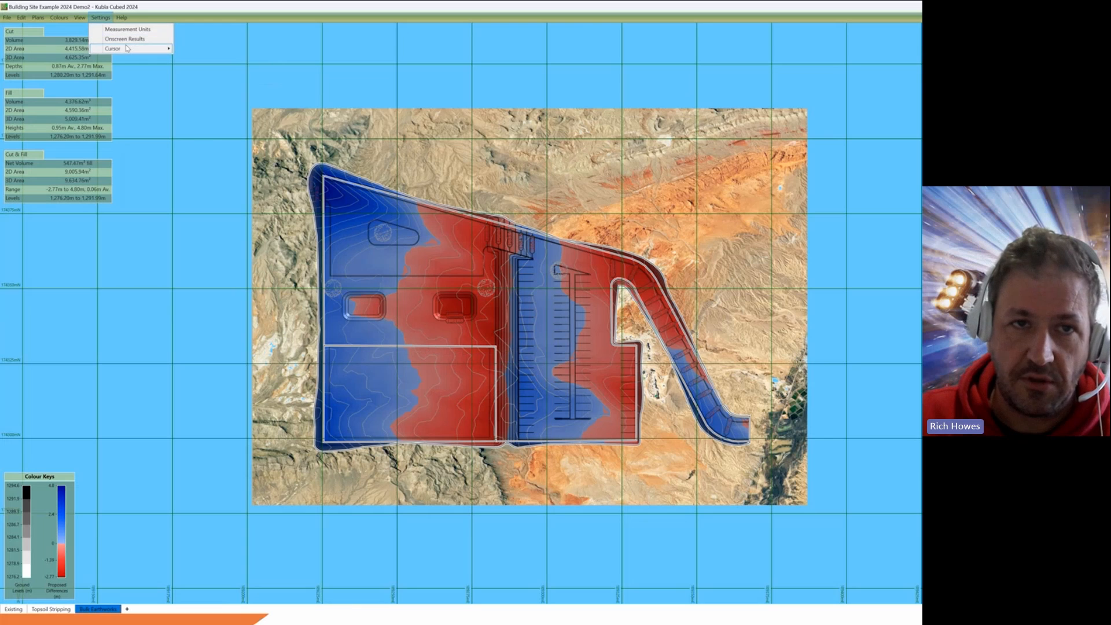
pyautogui.moveTo(107, 93)
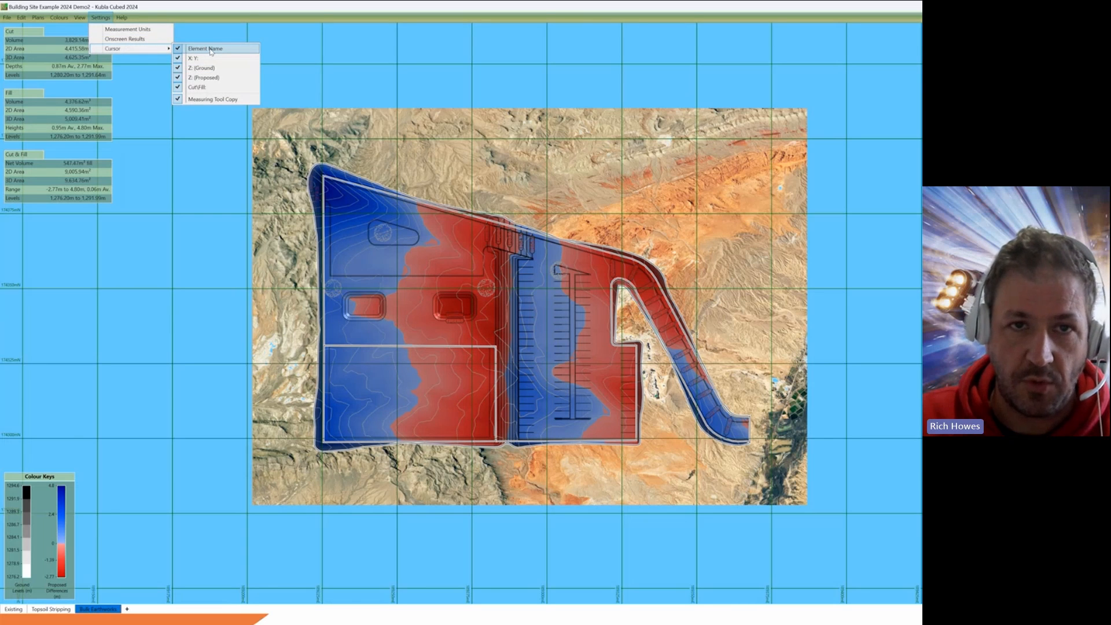
pyautogui.click(249, 14)
# Step: Open the Paving Type 1 and Finished Levels elevations to examine their properties
pyautogui.moveTo(443, 308)
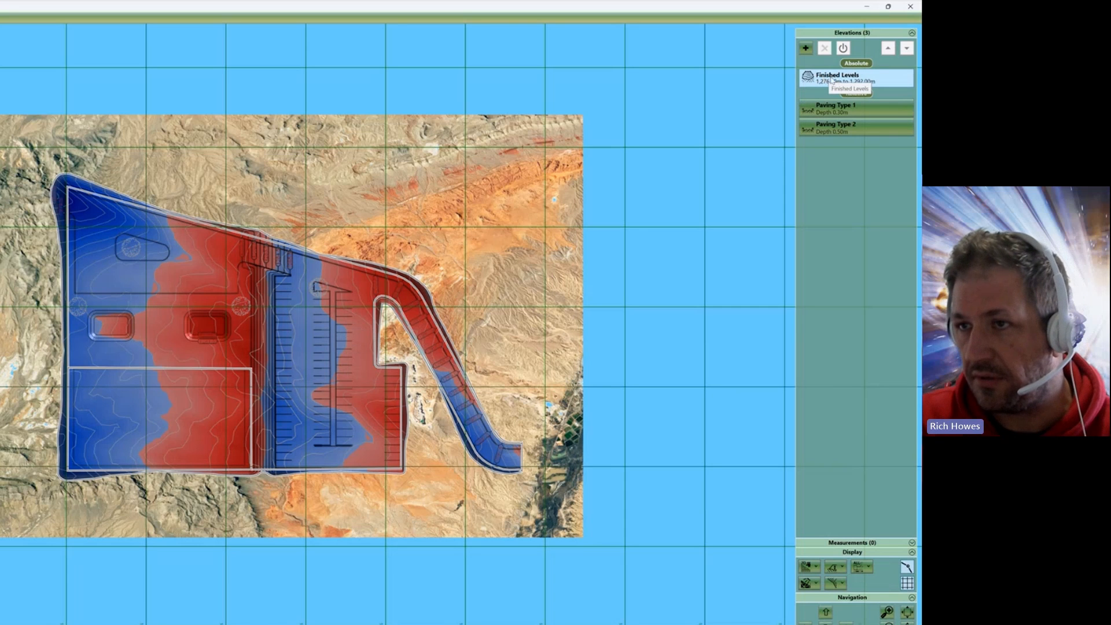
pyautogui.click(826, 112)
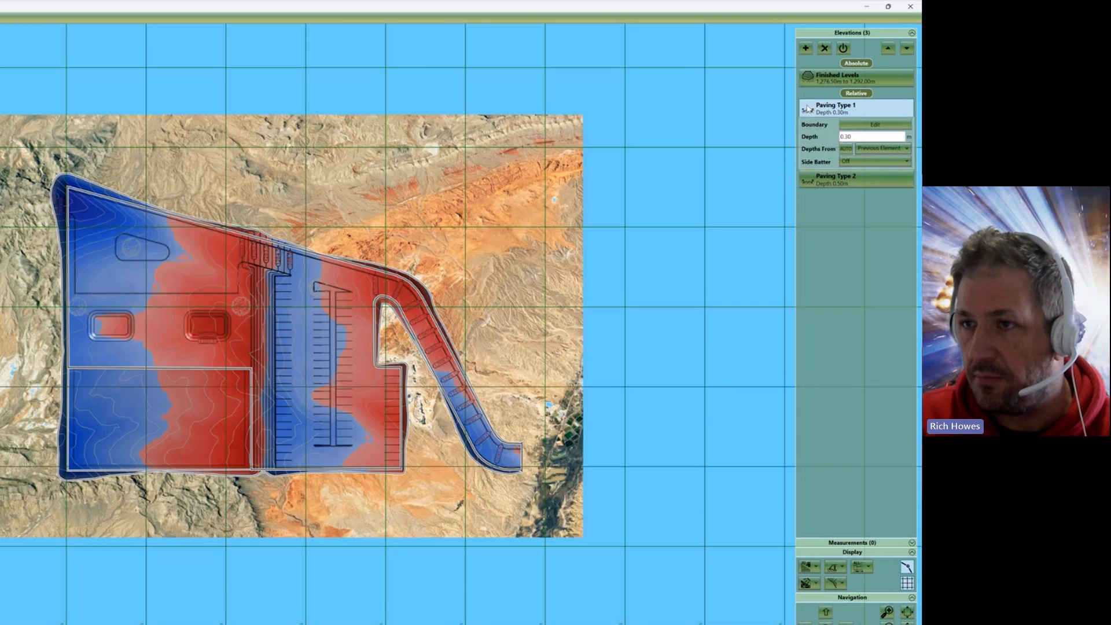
pyautogui.click(810, 83)
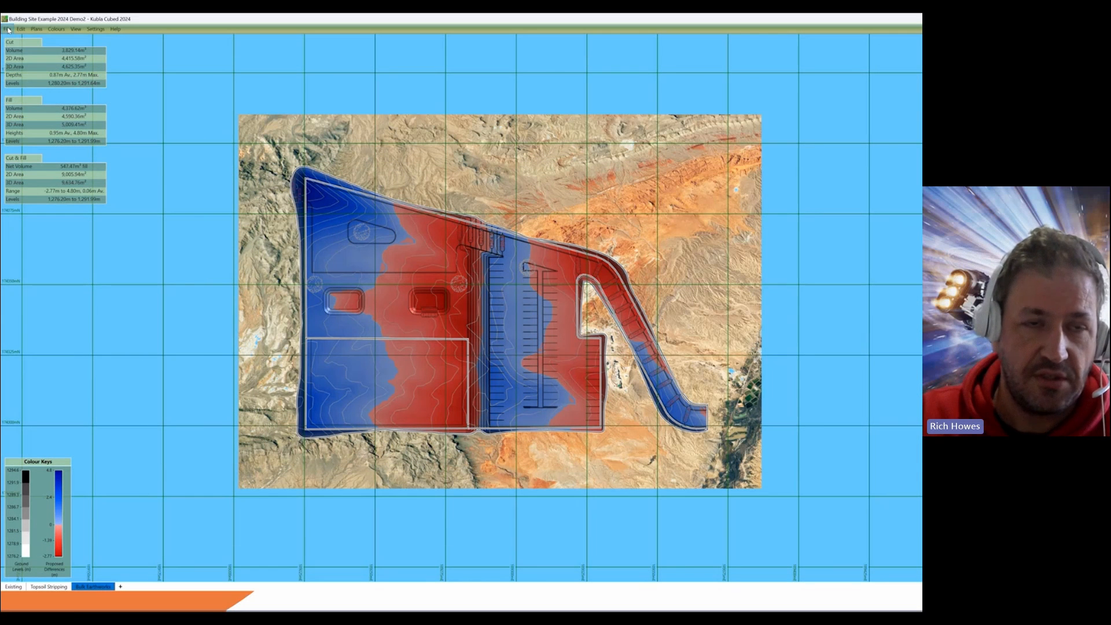
# Step: Examine the auto-recovery settings: the saved versions available to recover or delete, and the save interval options
pyautogui.click(7, 29)
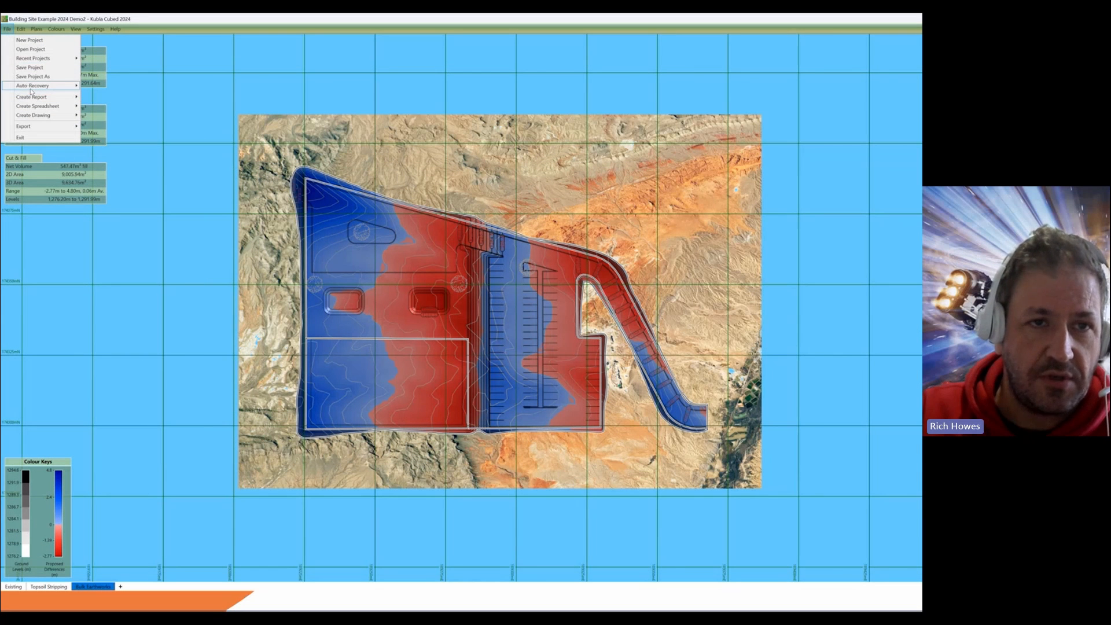
pyautogui.moveTo(35, 88)
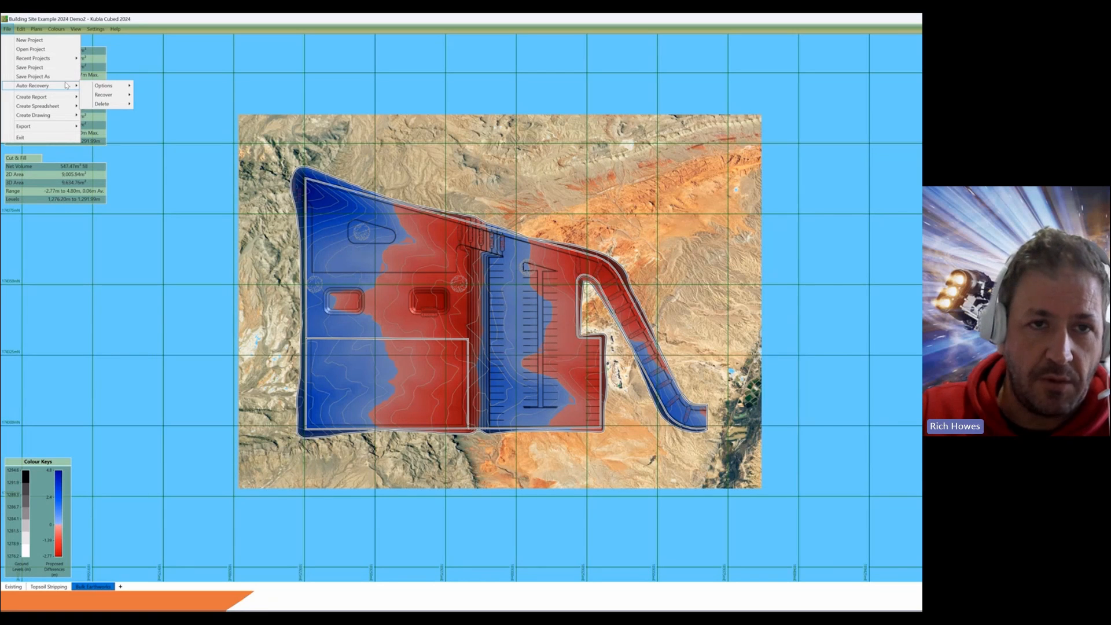
pyautogui.moveTo(112, 88)
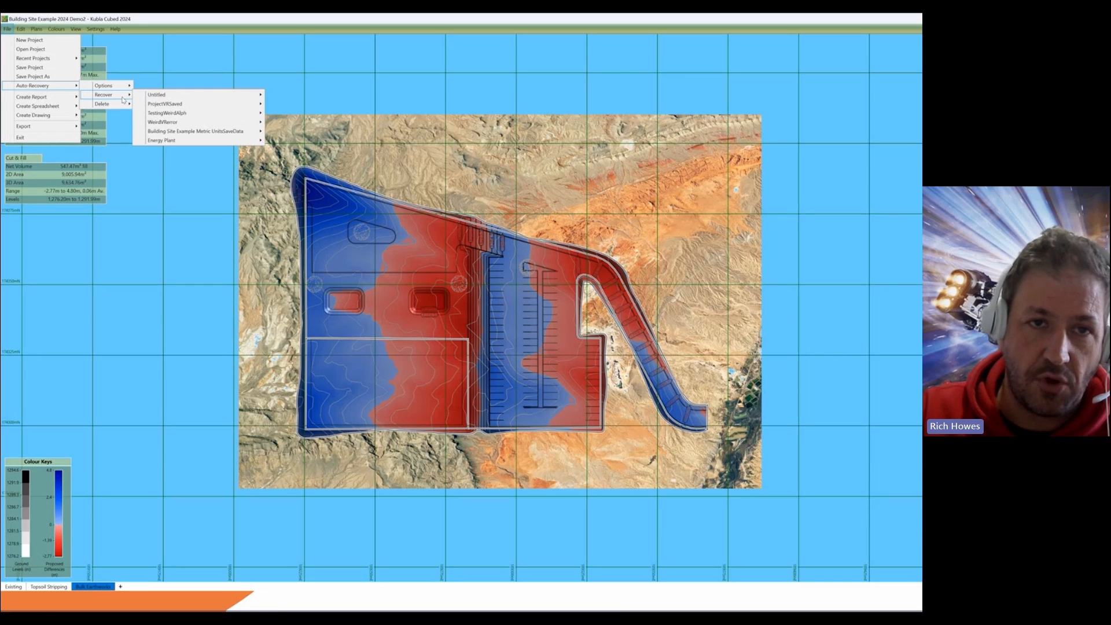
pyautogui.moveTo(174, 96)
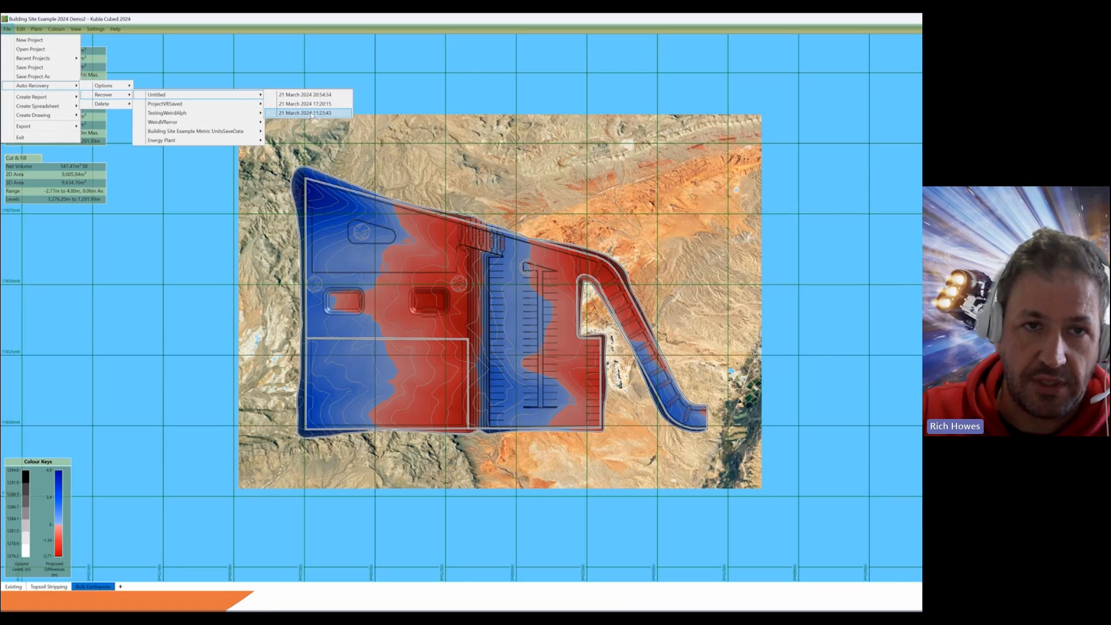
pyautogui.moveTo(131, 106)
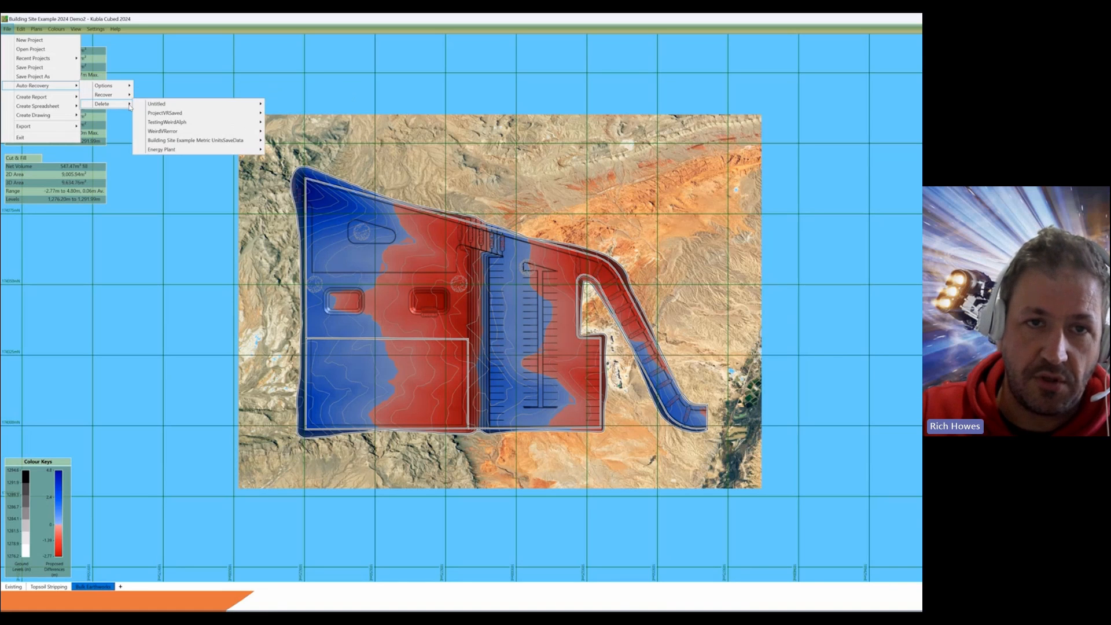
pyautogui.moveTo(195, 108)
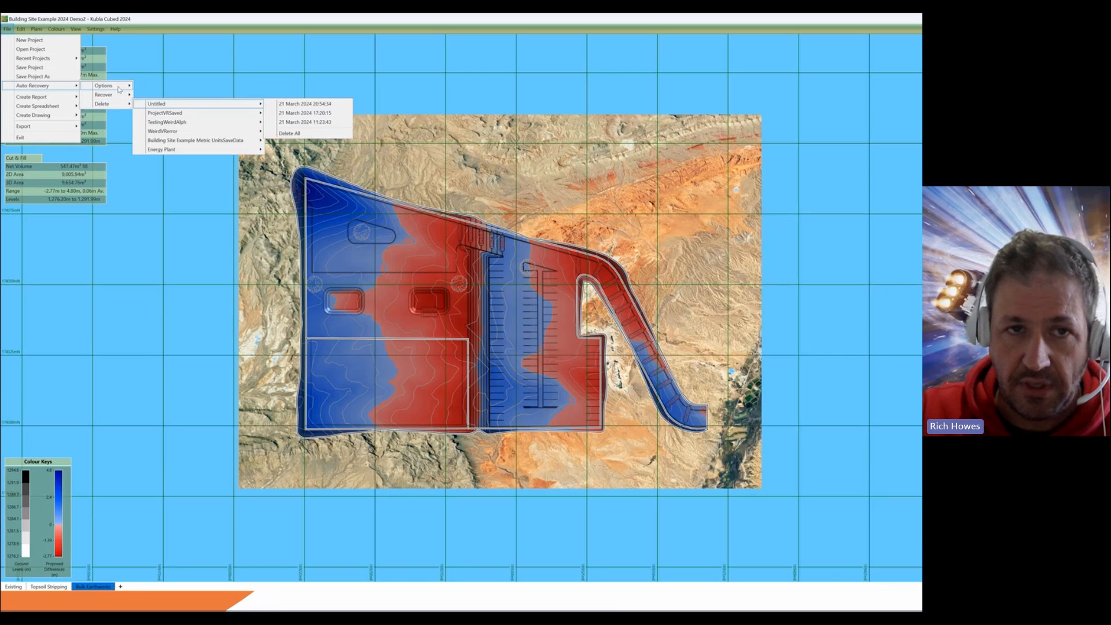
pyautogui.moveTo(120, 87)
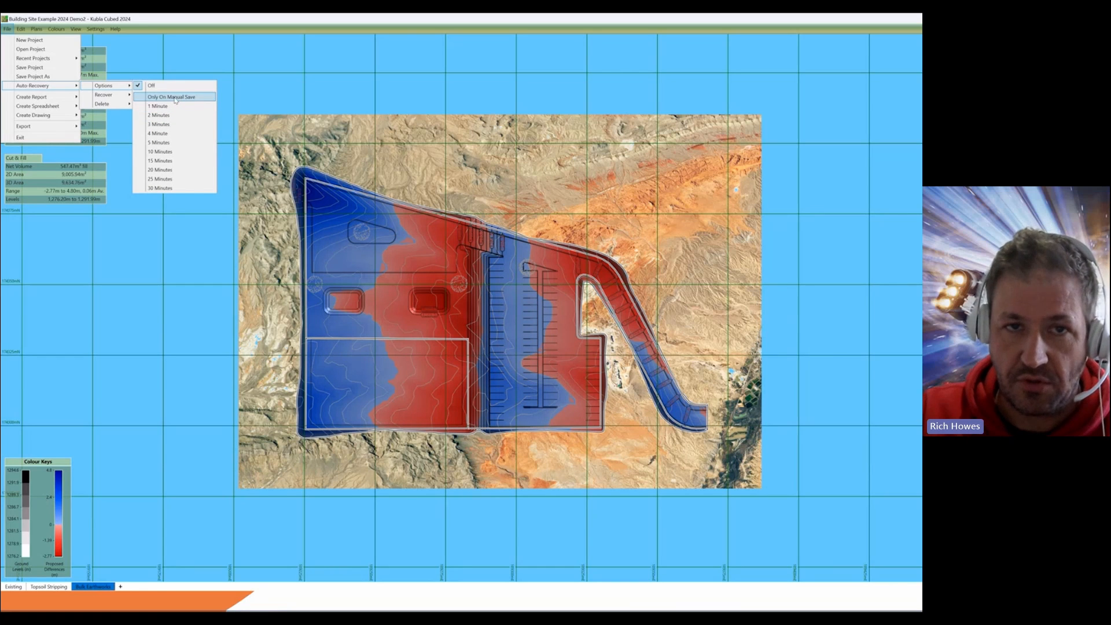
pyautogui.click(309, 46)
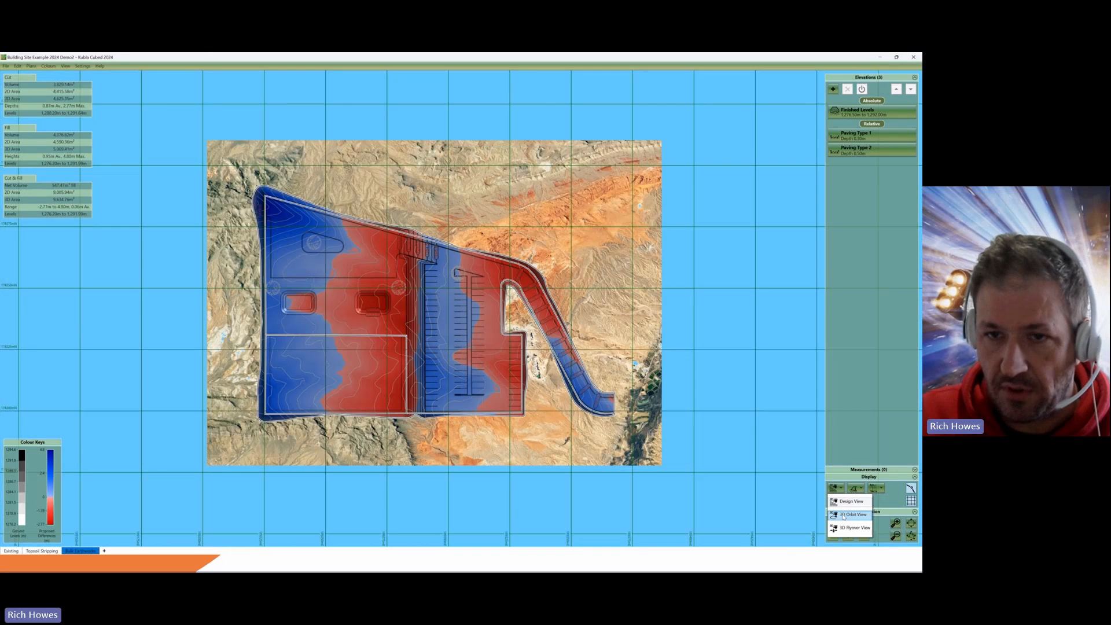
# Step: Switch the bulk earthworks display to 3D Orbit View and inspect the cut and fill surface from a low oblique angle
pyautogui.click(845, 515)
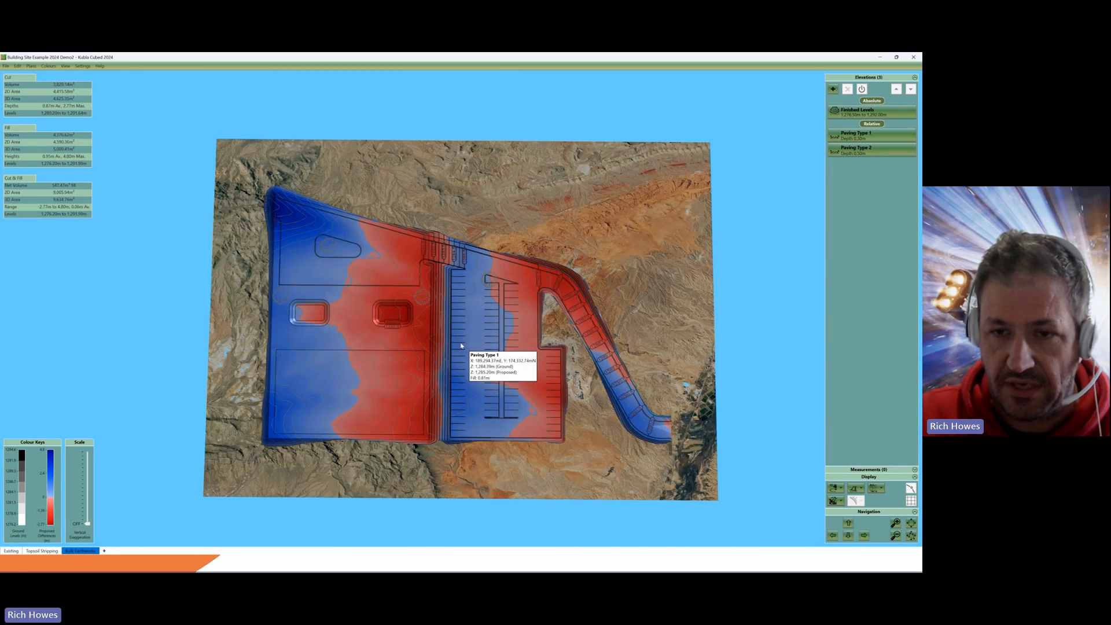
pyautogui.moveTo(446, 370); pyautogui.dragTo(418, 325, button='middle')
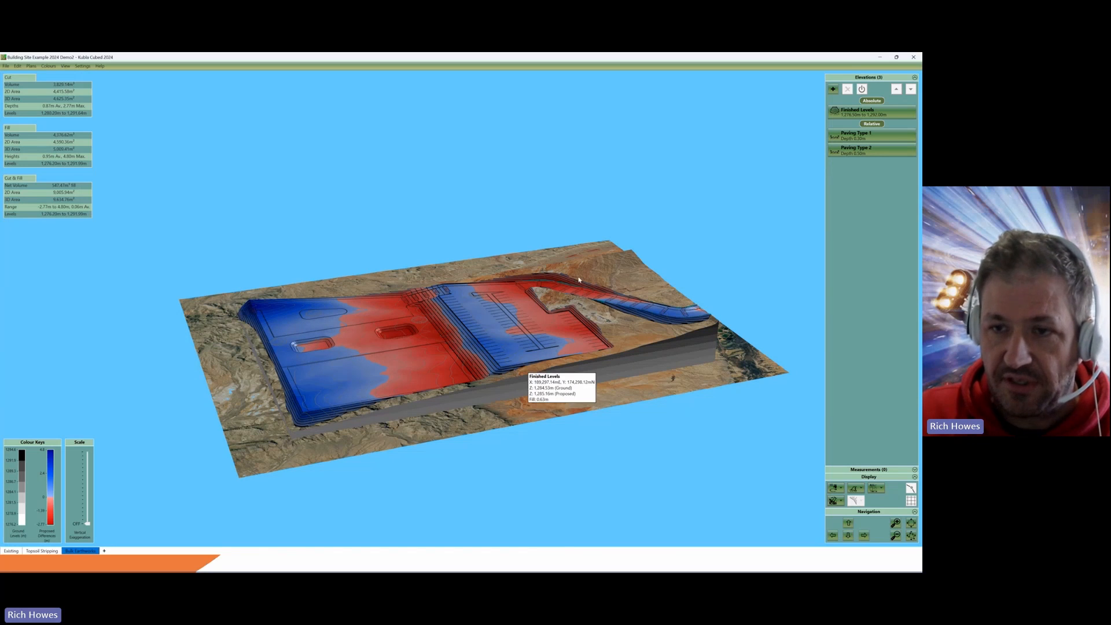
pyautogui.moveTo(538, 315); pyautogui.dragTo(533, 317, button='middle')
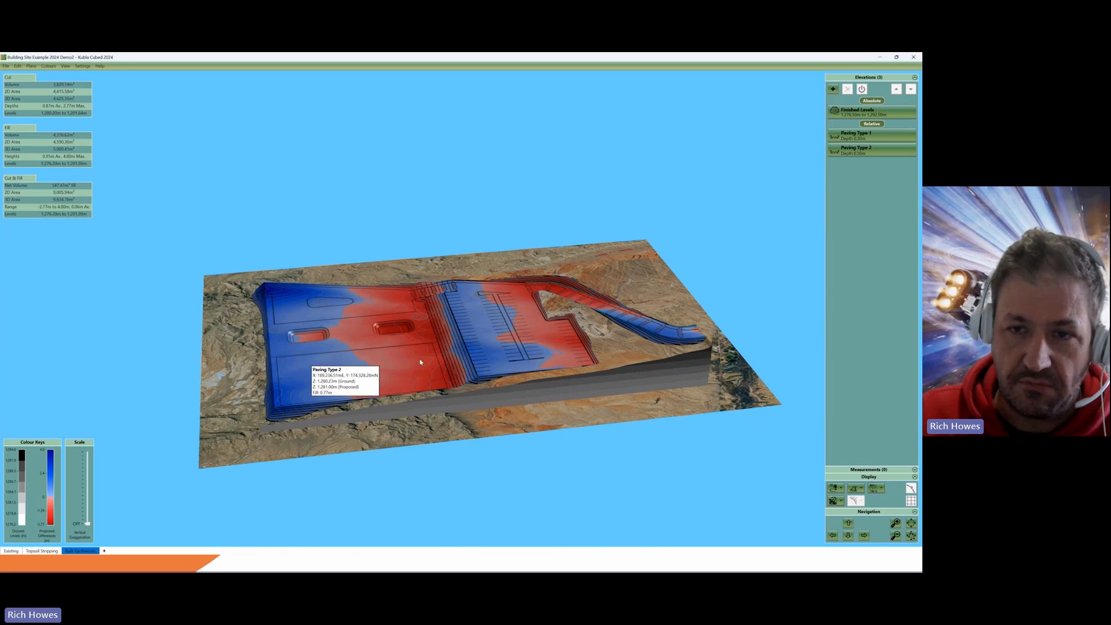
pyautogui.moveTo(421, 358); pyautogui.dragTo(422, 362, button='middle')
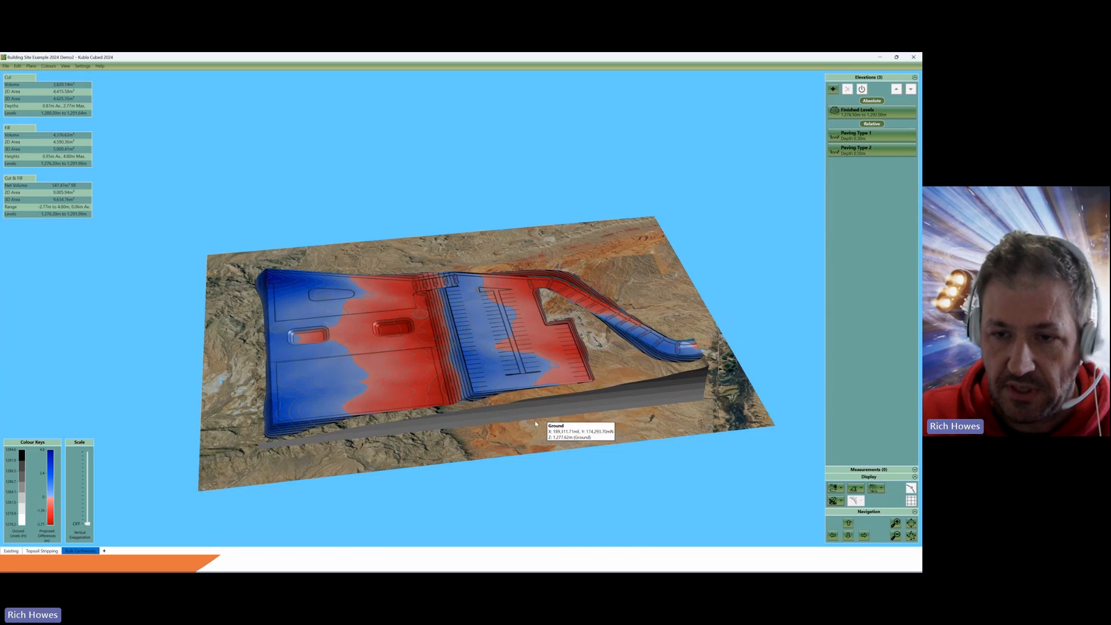
pyautogui.moveTo(604, 384); pyautogui.dragTo(600, 348, button='middle')
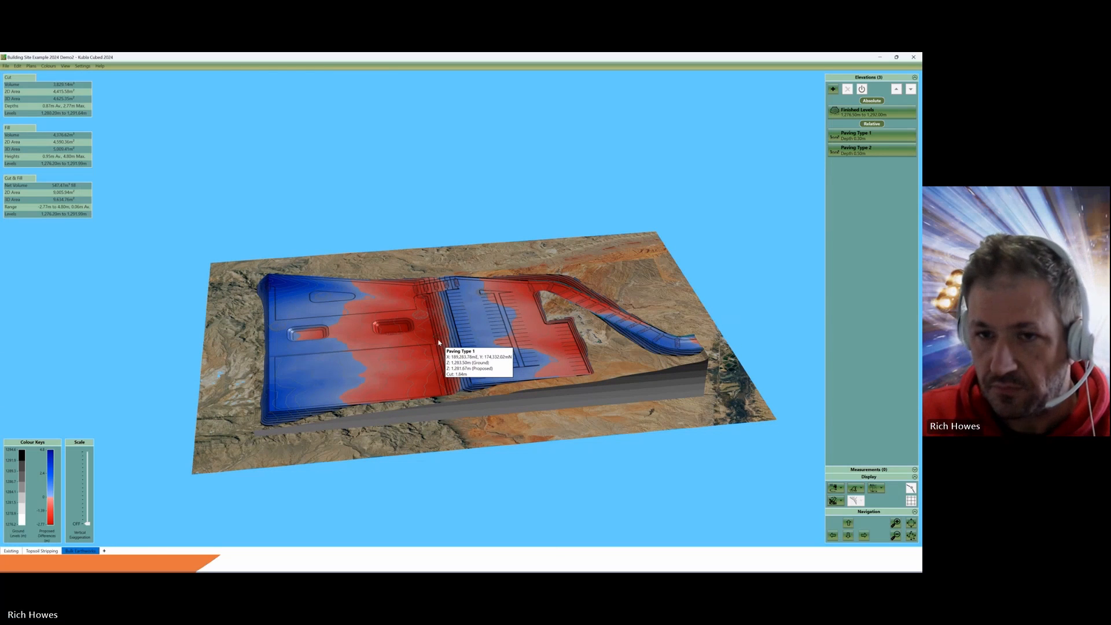
pyautogui.moveTo(436, 342); pyautogui.dragTo(445, 340, button='middle')
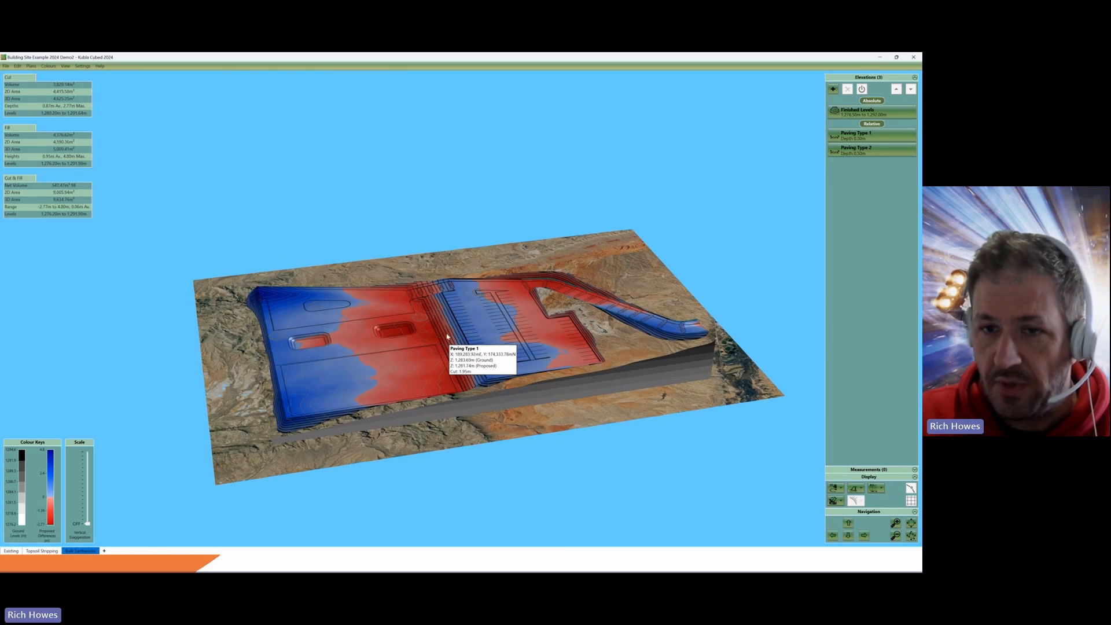
# Step: Highlight the Paving Type 1 and Finished Levels elevations in turn to see the area each covers in the 3D model
pyautogui.click(497, 318)
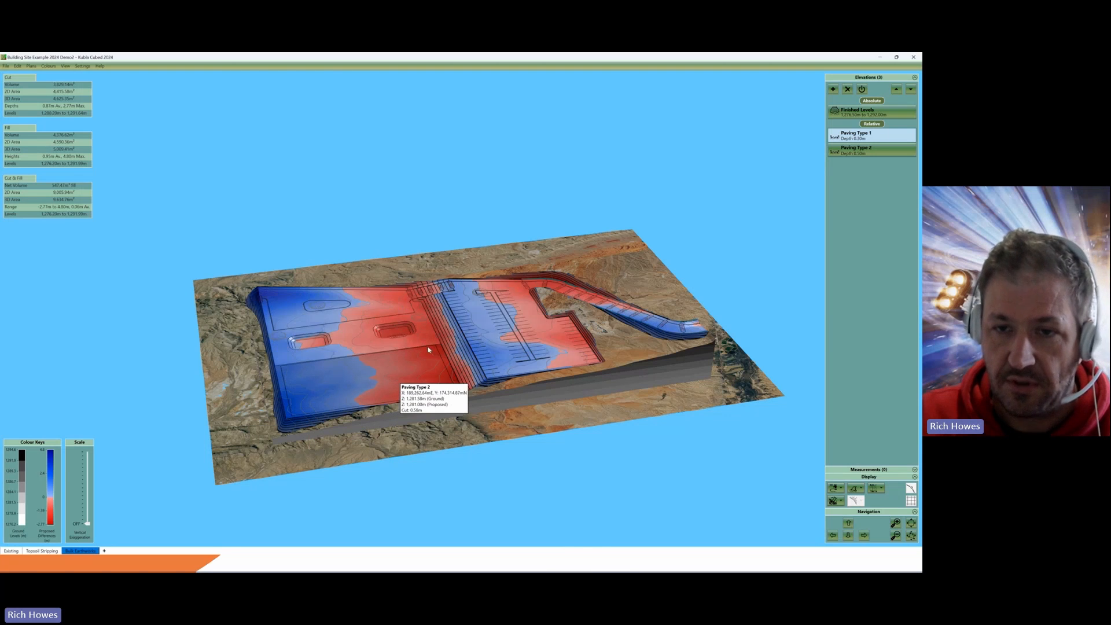
pyautogui.click(486, 320)
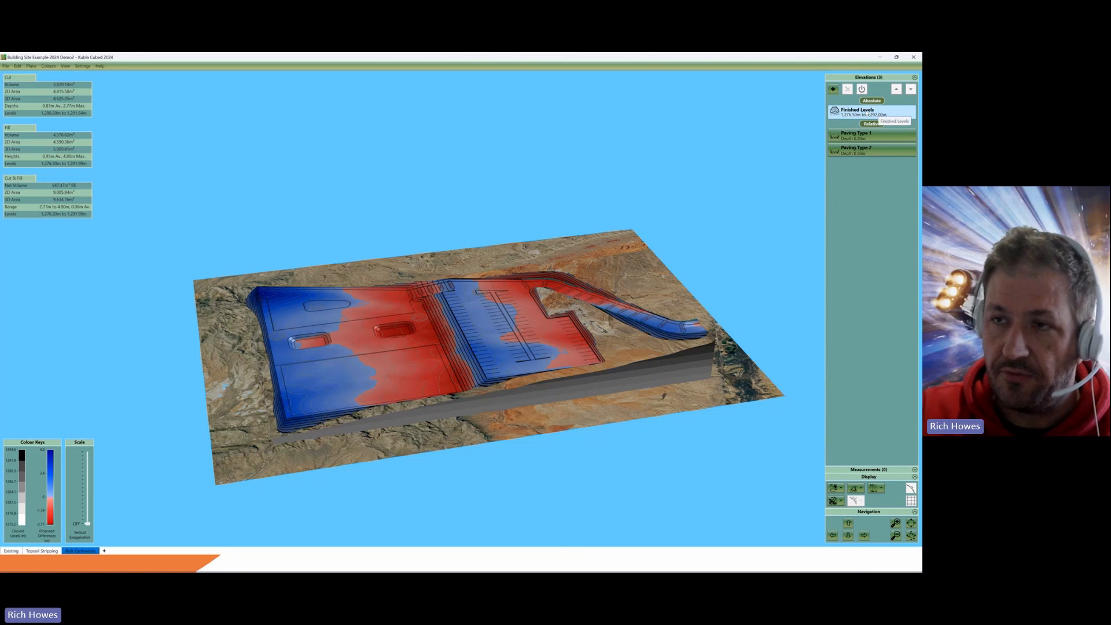
pyautogui.click(862, 112)
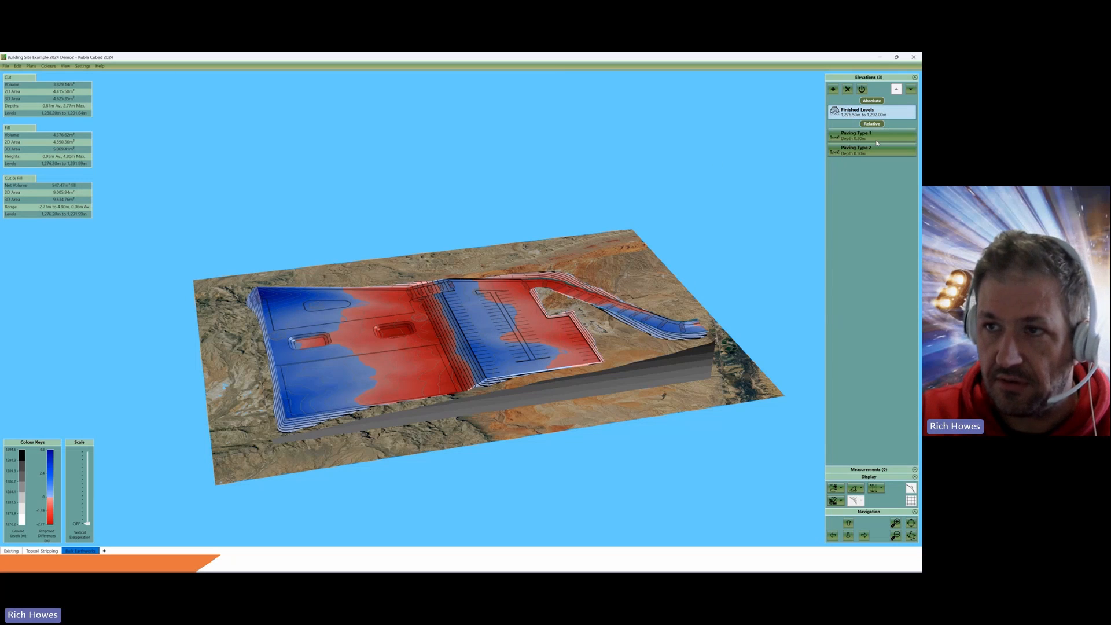
pyautogui.click(857, 135)
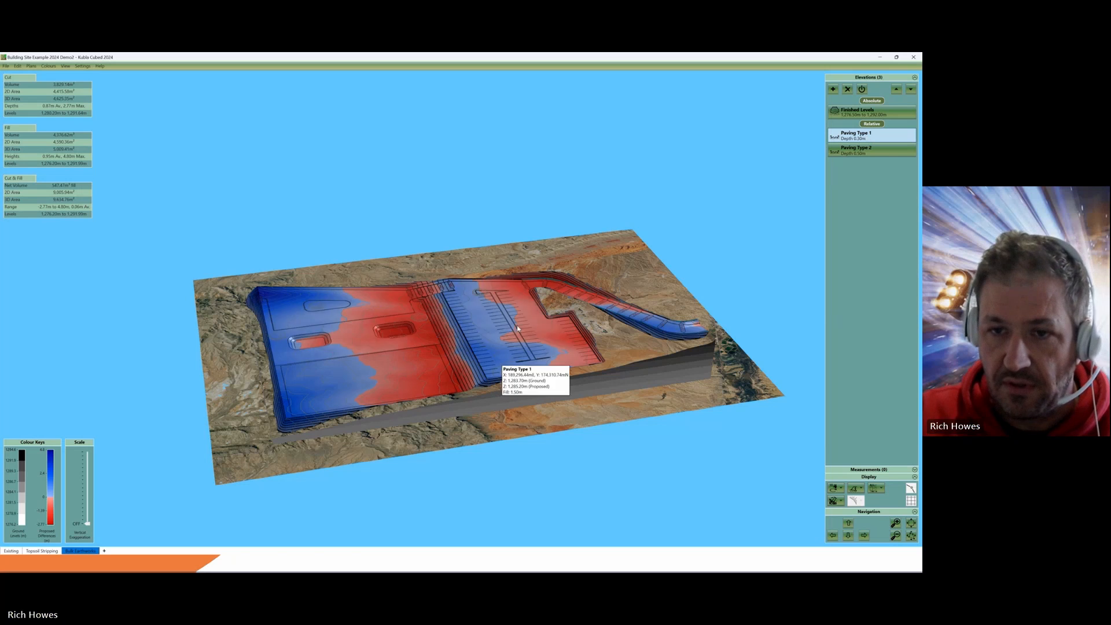
pyautogui.click(867, 137)
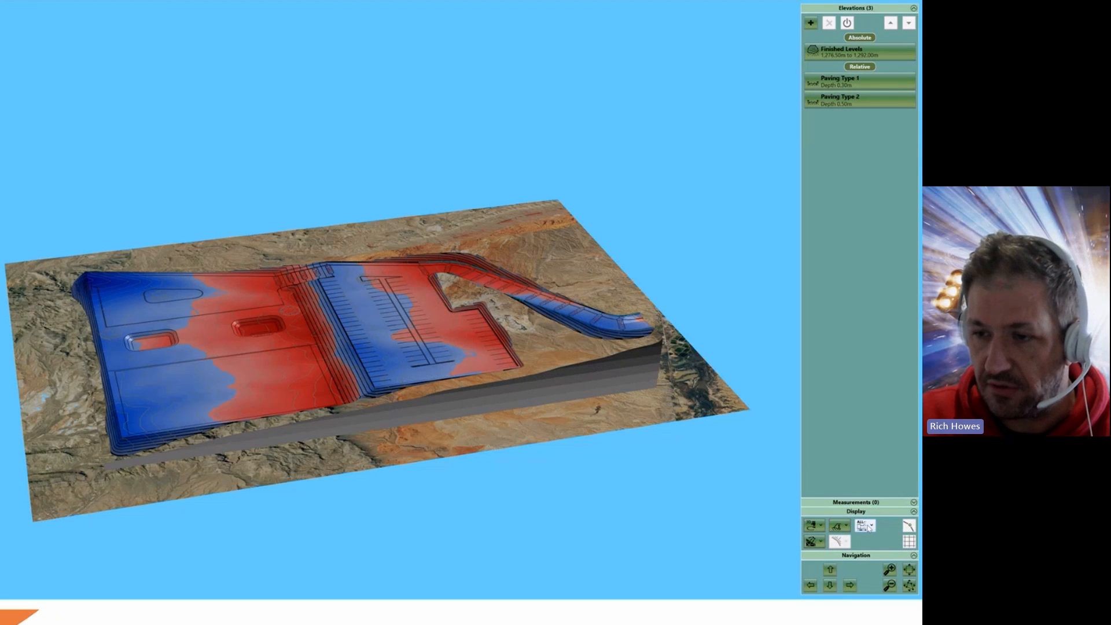
# Step: Hide all the site plans from the 3D model, and restore them in all views
pyautogui.click(870, 528)
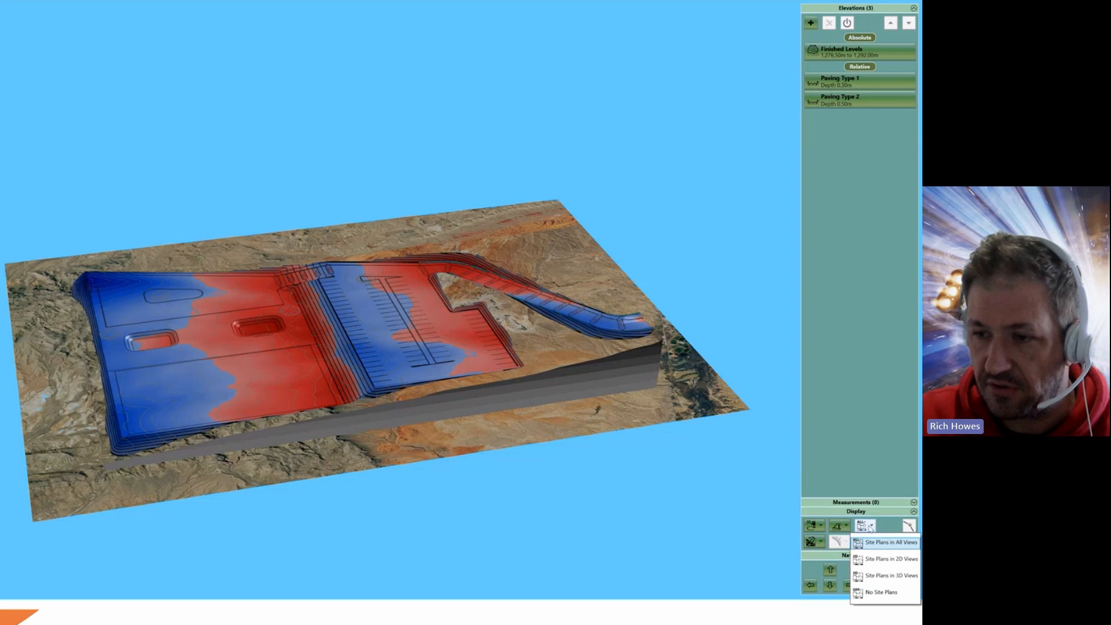
pyautogui.click(880, 593)
pyautogui.click(869, 528)
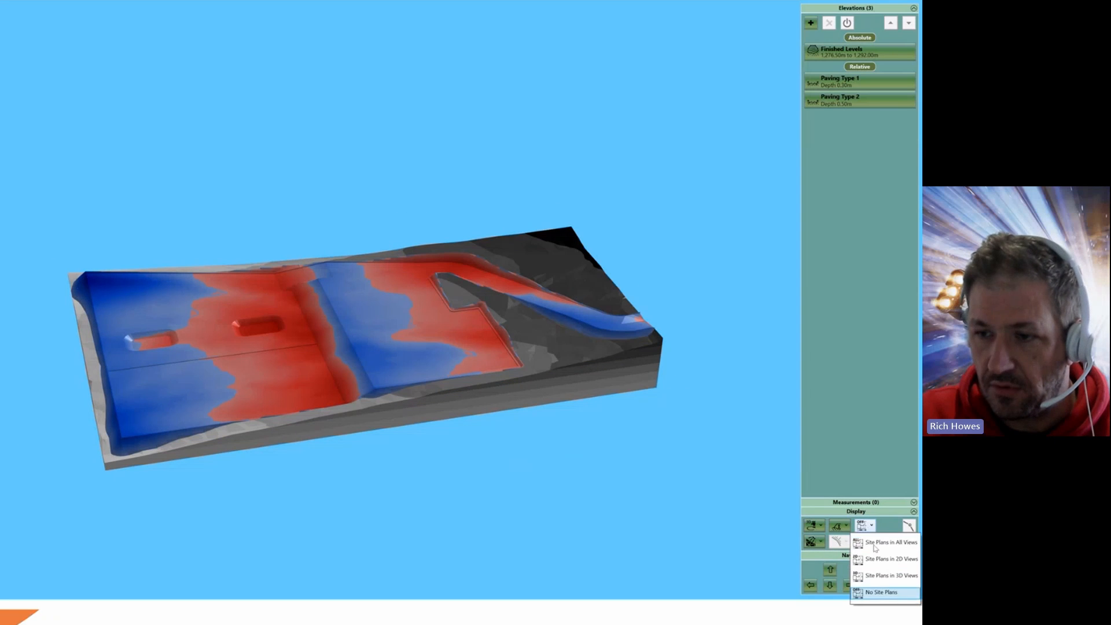
pyautogui.click(877, 544)
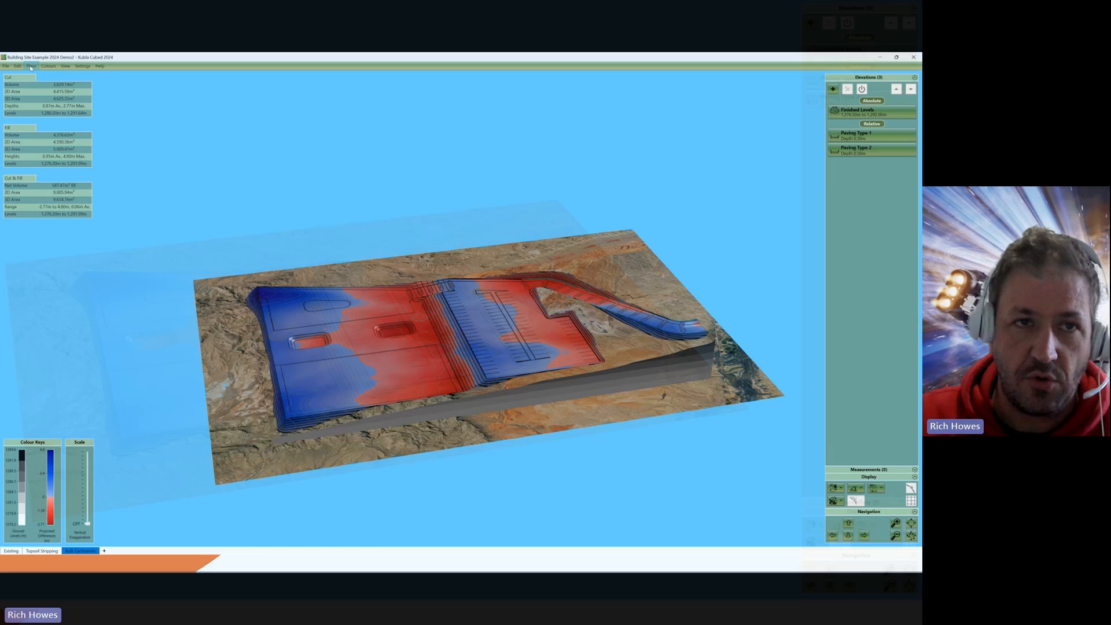
# Step: Move the OriginalTerrain plan up above the Proposed surface, and return it to between Proposed and Ground
pyautogui.click(31, 66)
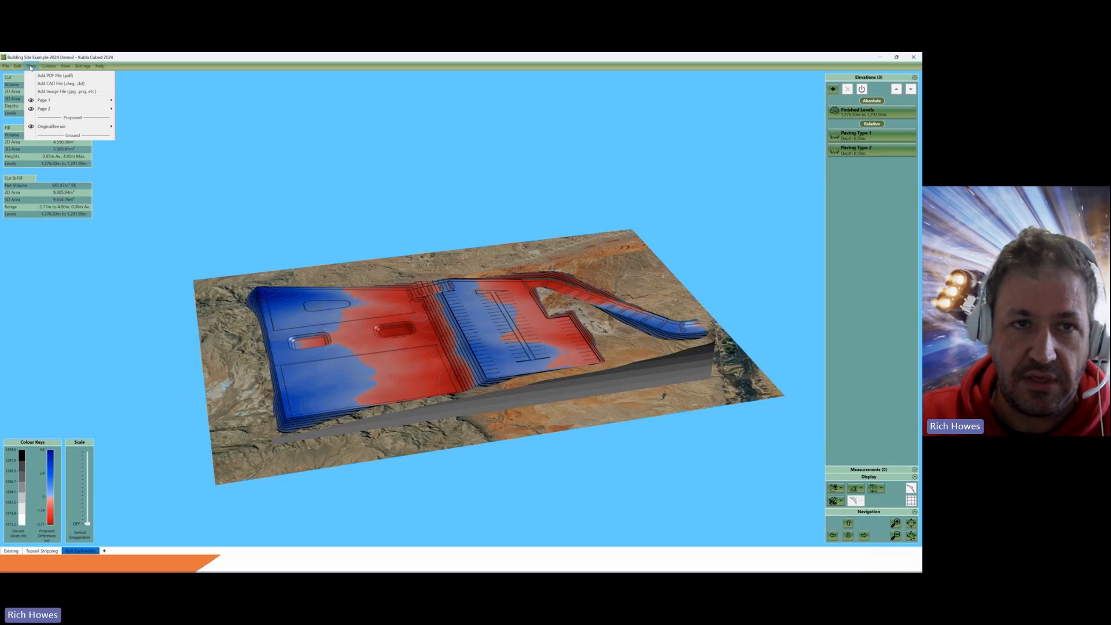
pyautogui.moveTo(50, 109)
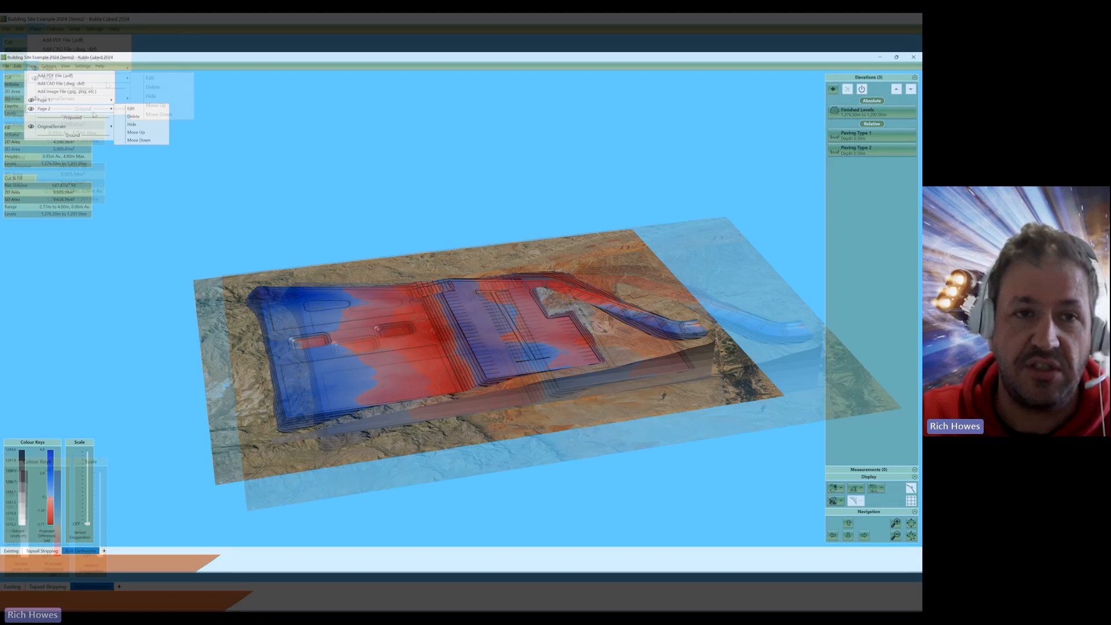
pyautogui.moveTo(67, 128)
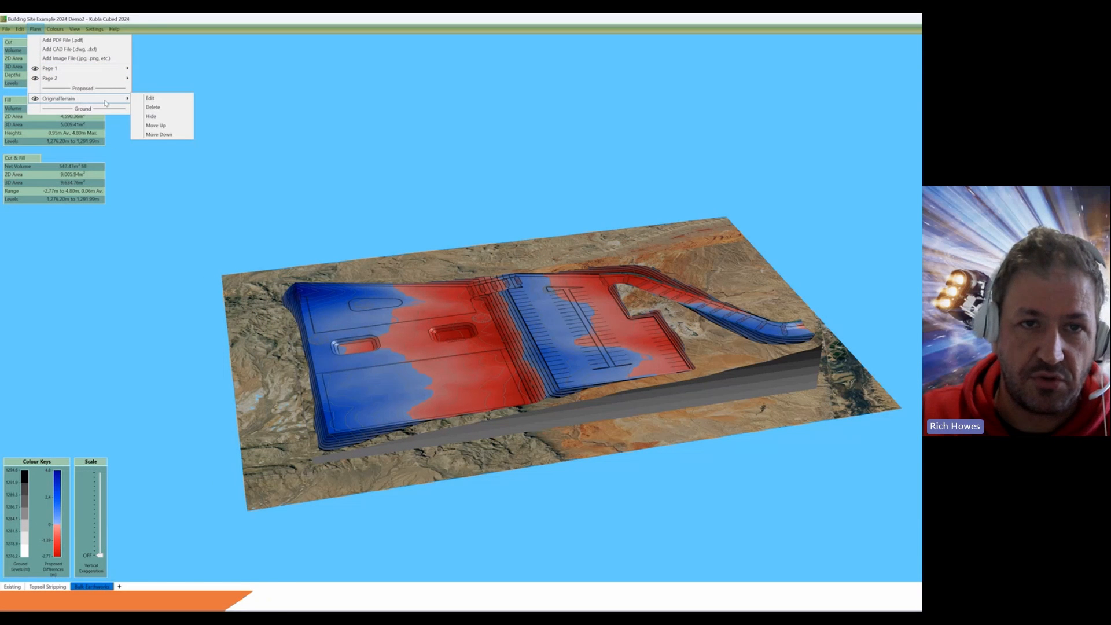
pyautogui.click(159, 134)
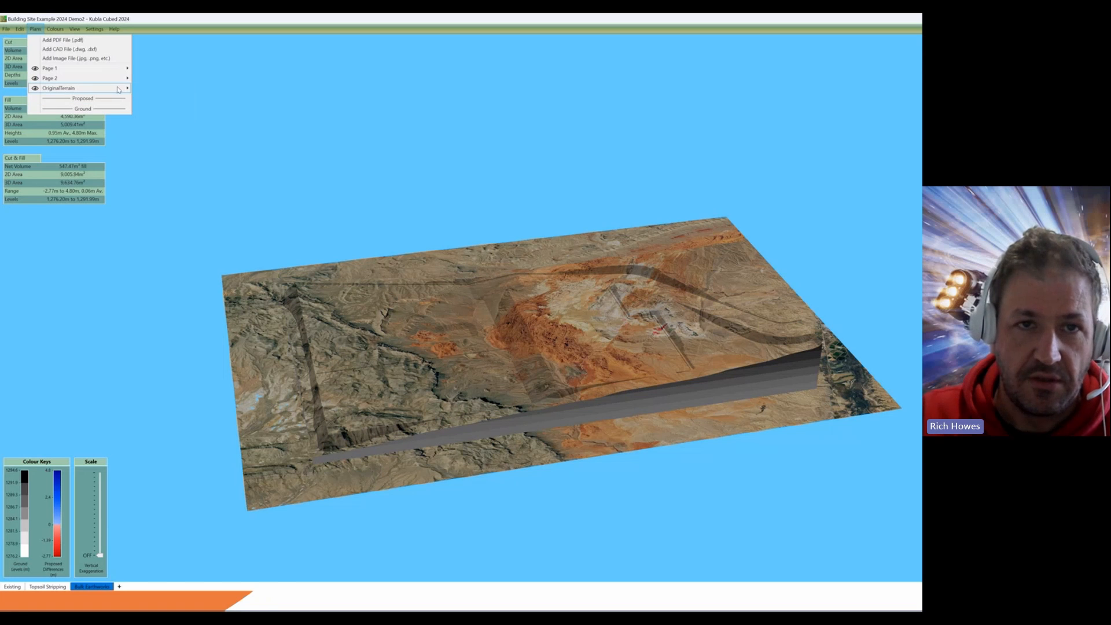
pyautogui.moveTo(119, 89)
pyautogui.click(159, 125)
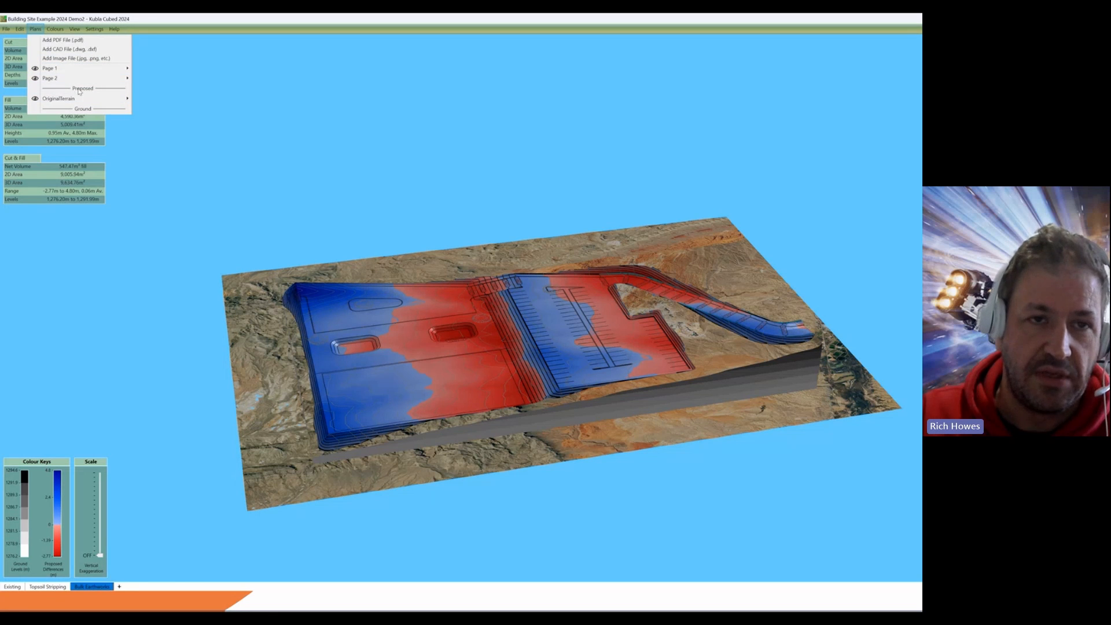
# Step: Move the OriginalTerrain plan down below the Ground surface, and bring it back above Ground
pyautogui.moveTo(78, 73)
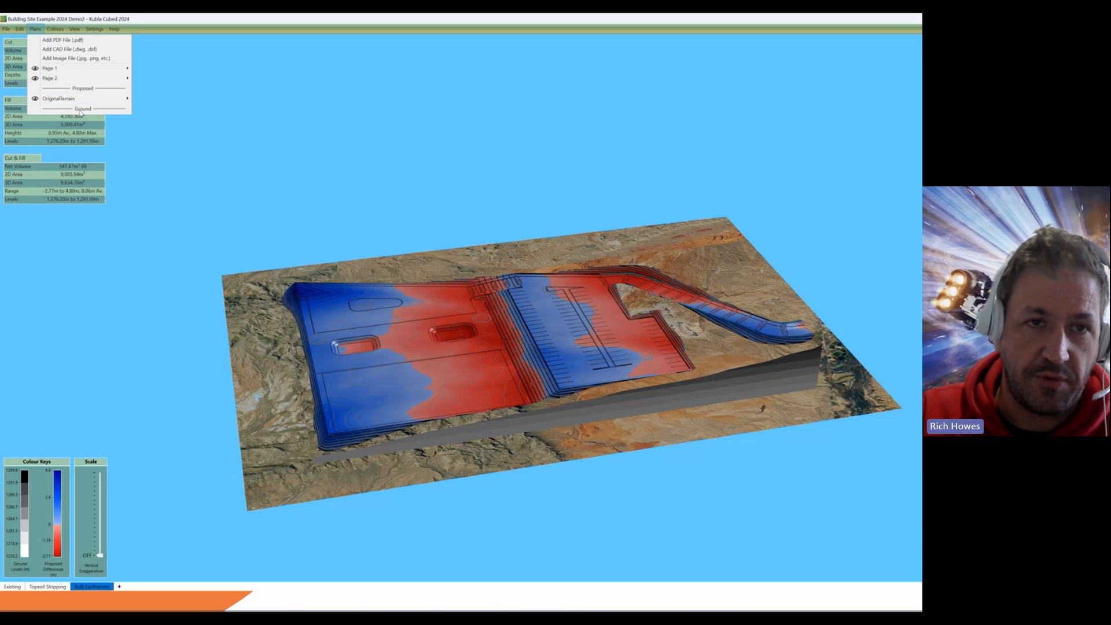
pyautogui.moveTo(69, 105)
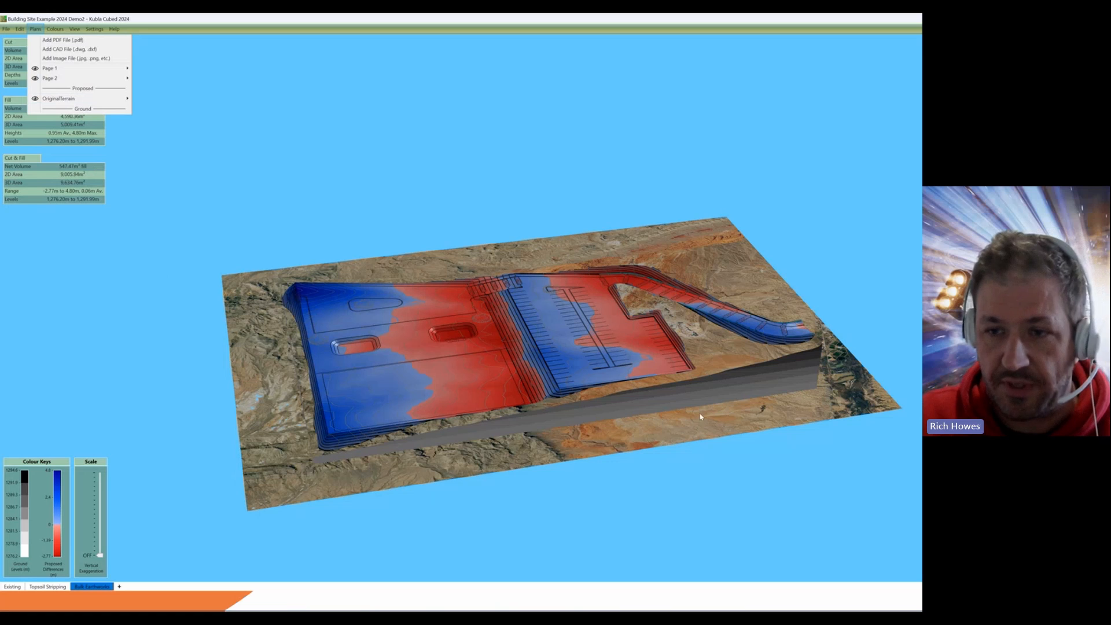
pyautogui.moveTo(116, 98)
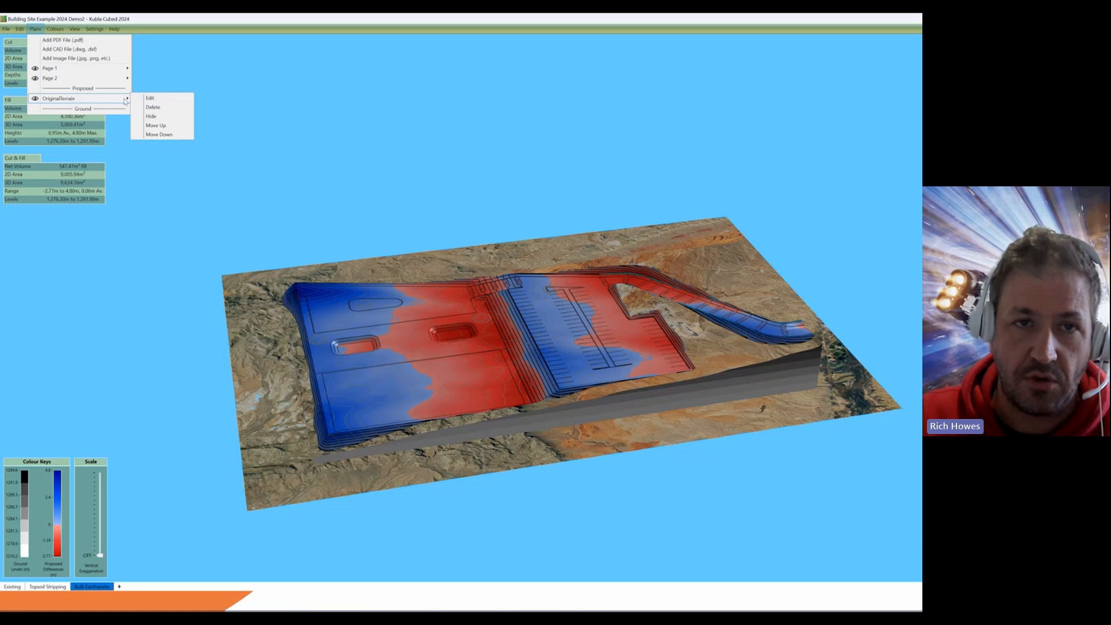
pyautogui.click(160, 134)
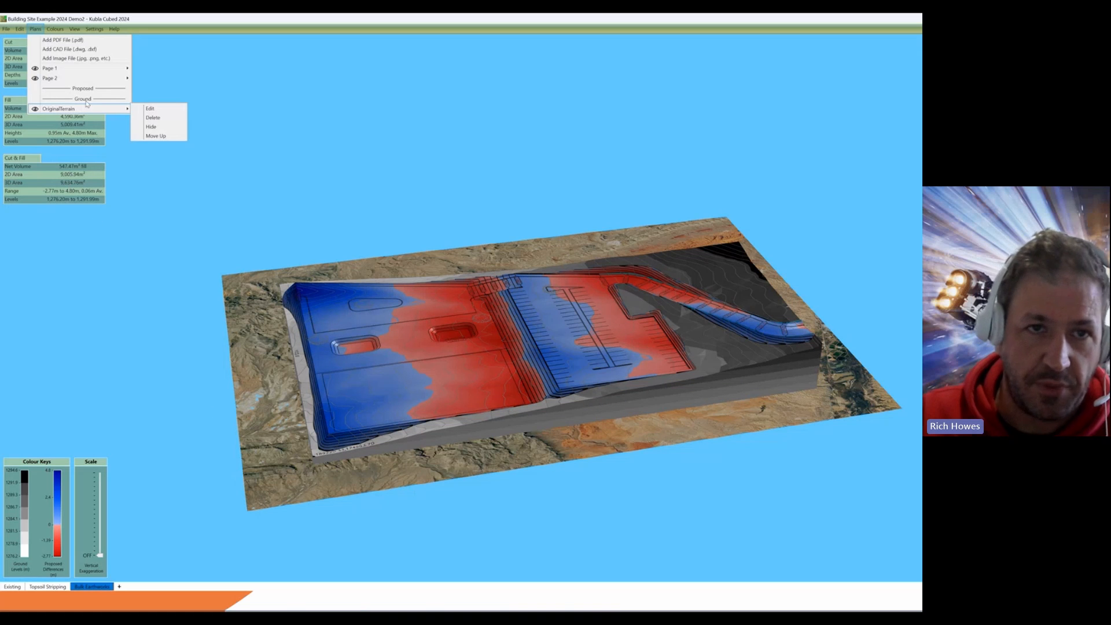
pyautogui.click(154, 136)
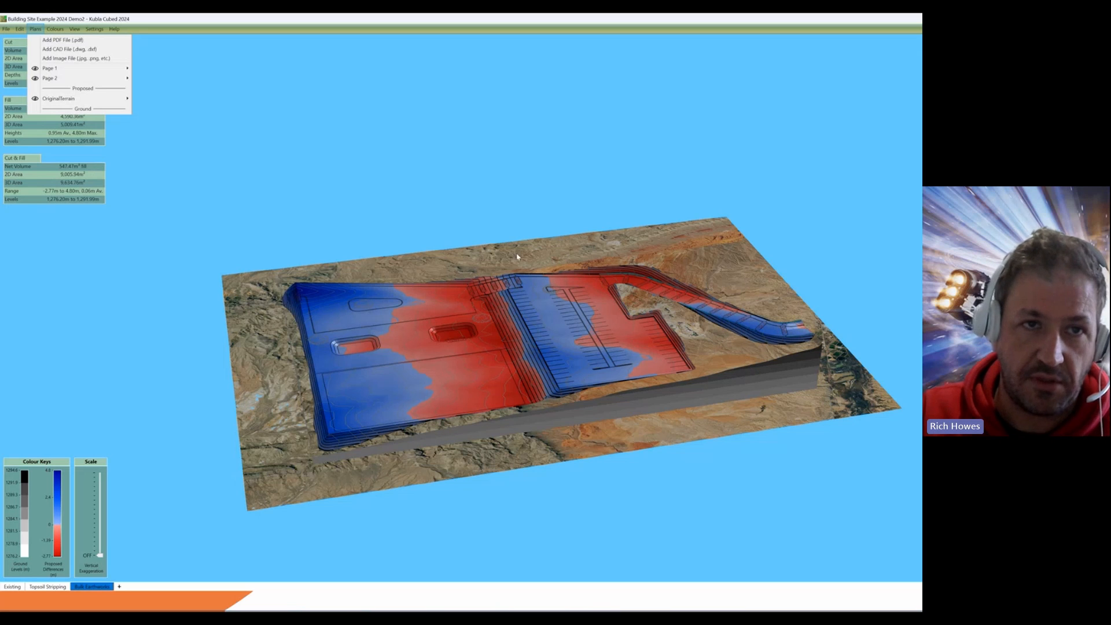
pyautogui.click(115, 29)
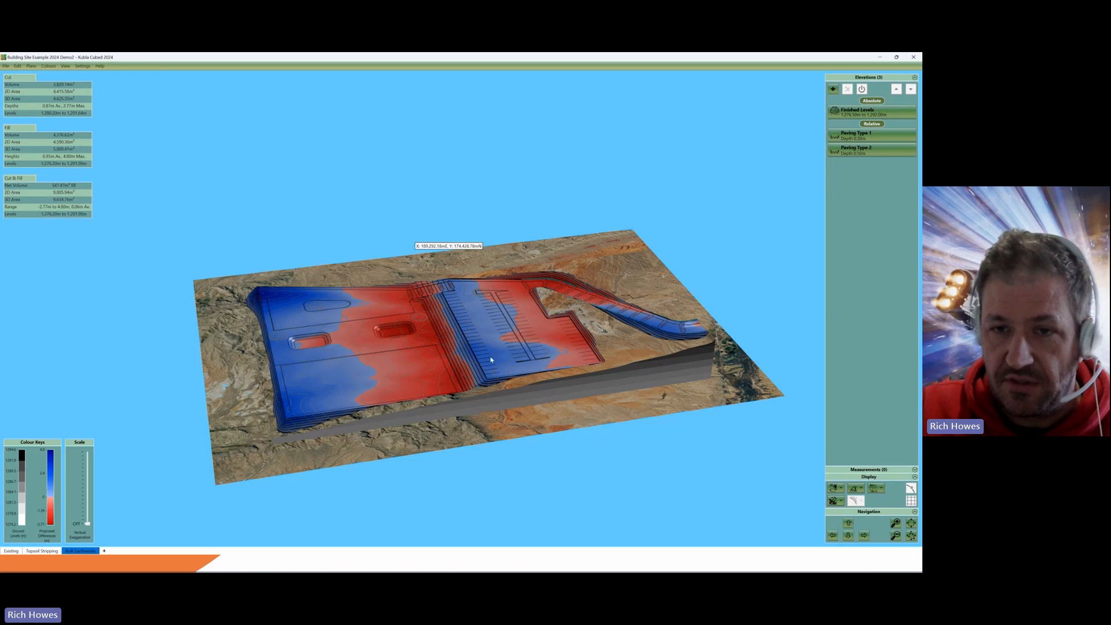
pyautogui.press('Left')
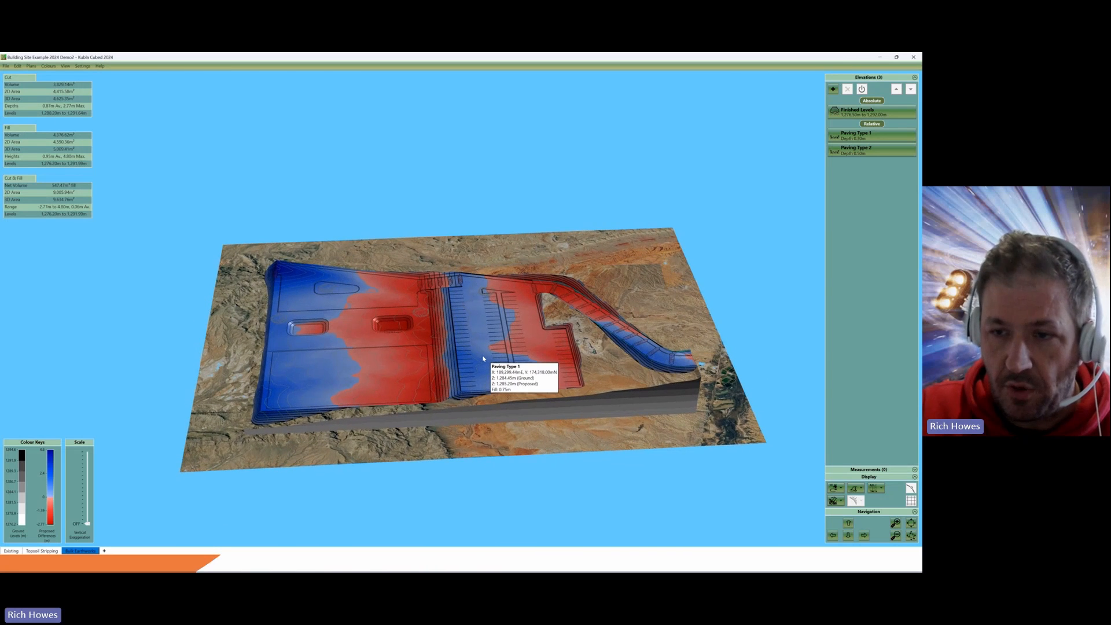
pyautogui.moveTo(483, 357); pyautogui.dragTo(494, 351)
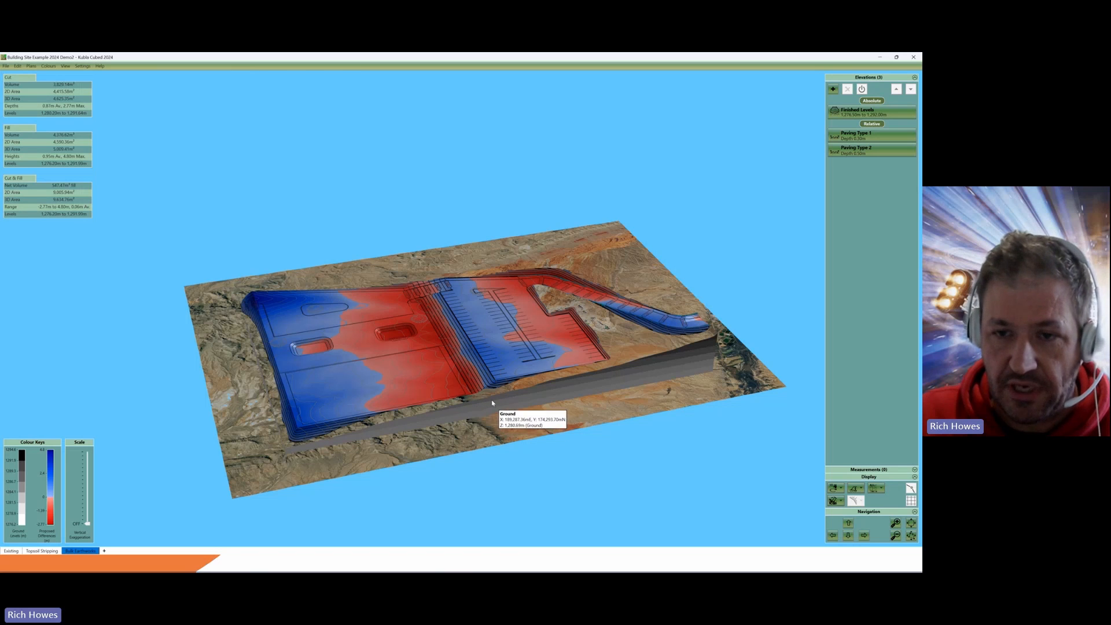
pyautogui.moveTo(494, 401); pyautogui.dragTo(492, 400)
pyautogui.moveTo(492, 398); pyautogui.dragTo(491, 395)
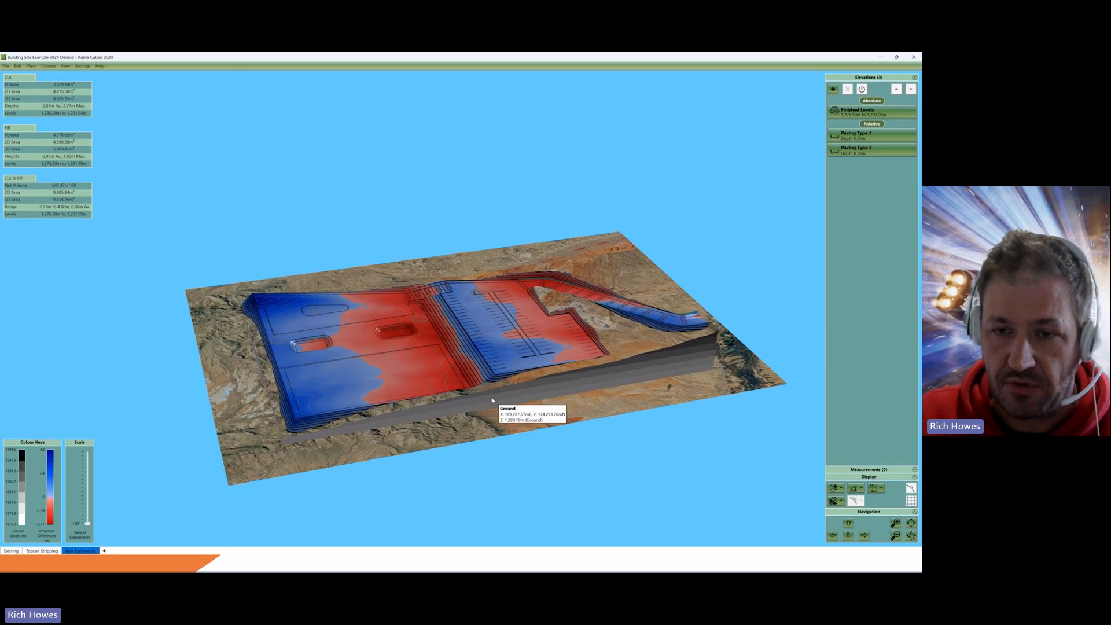
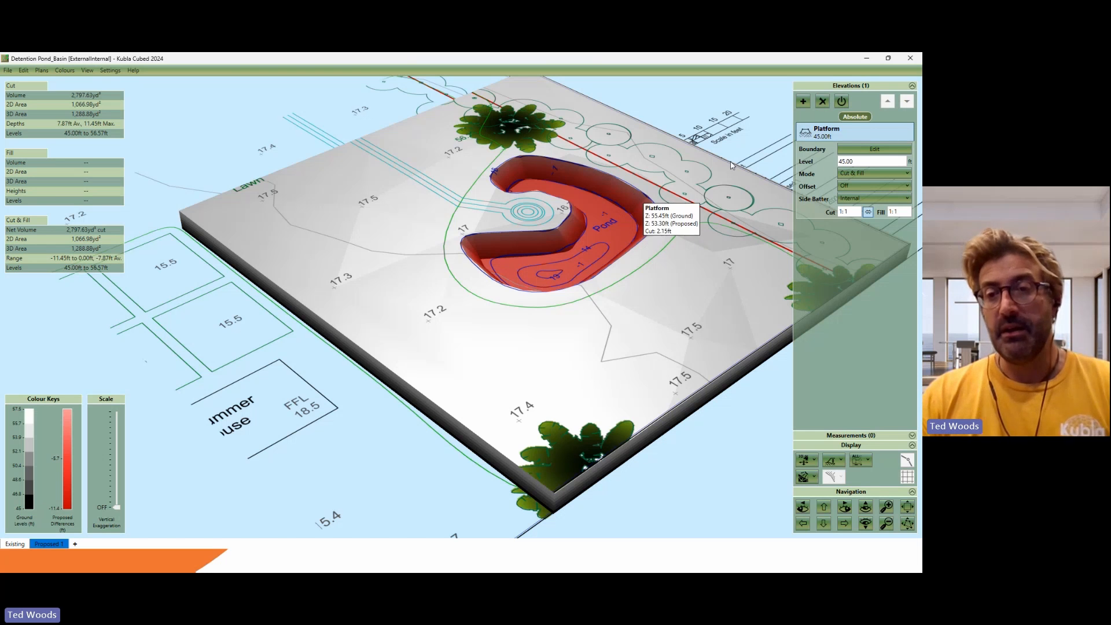
# Step: Examine the pond platform's boundary outline without changing it, and set the platform's side batter to External
pyautogui.click(859, 200)
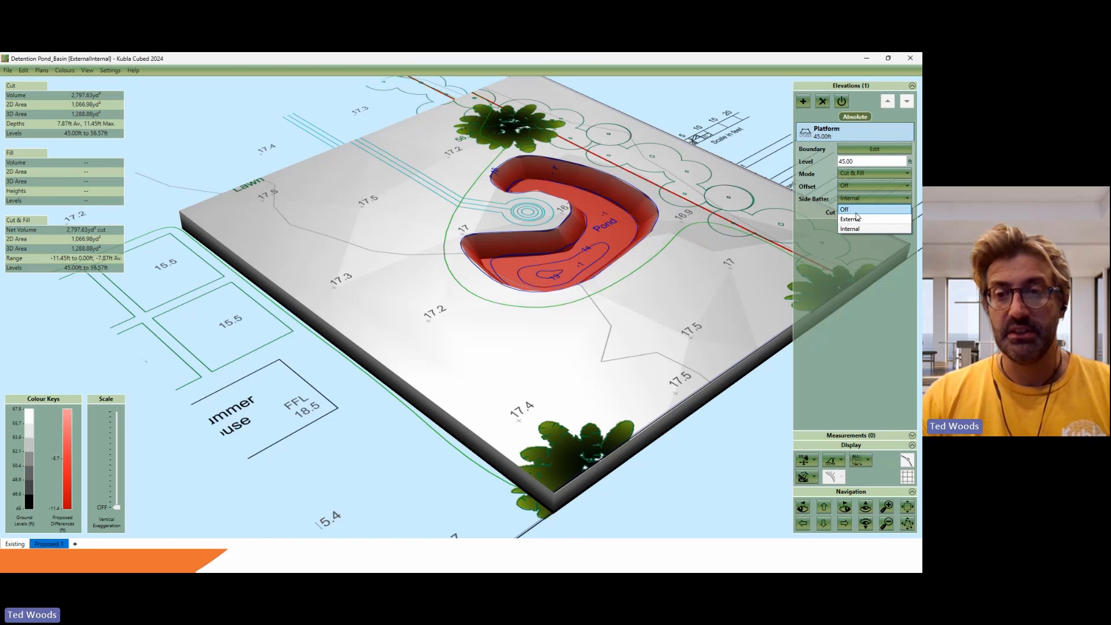
pyautogui.click(821, 216)
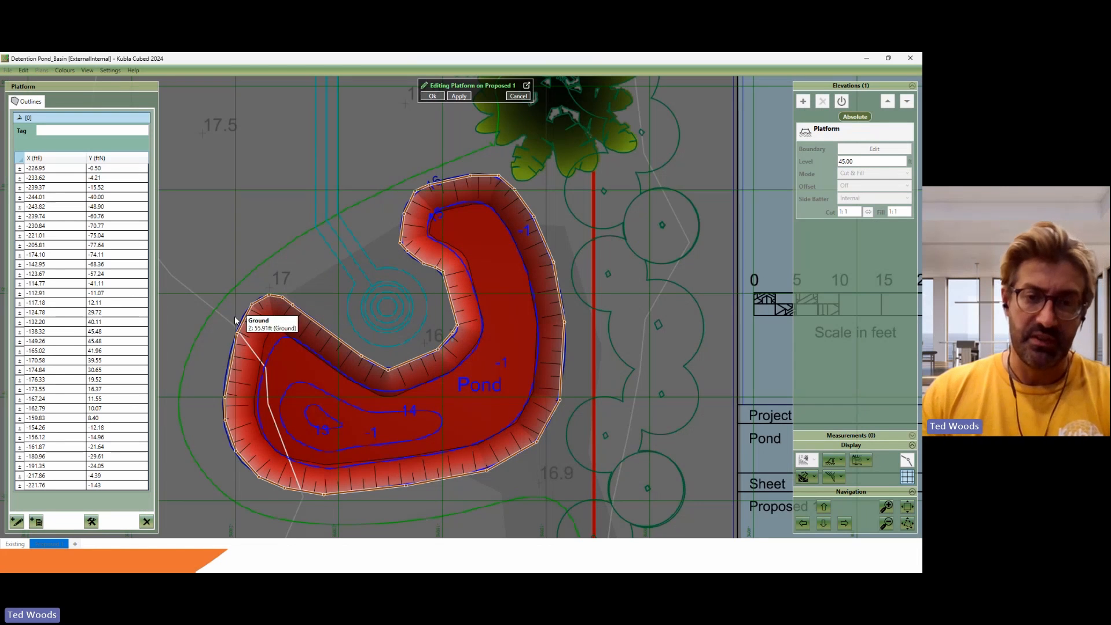
pyautogui.click(528, 97)
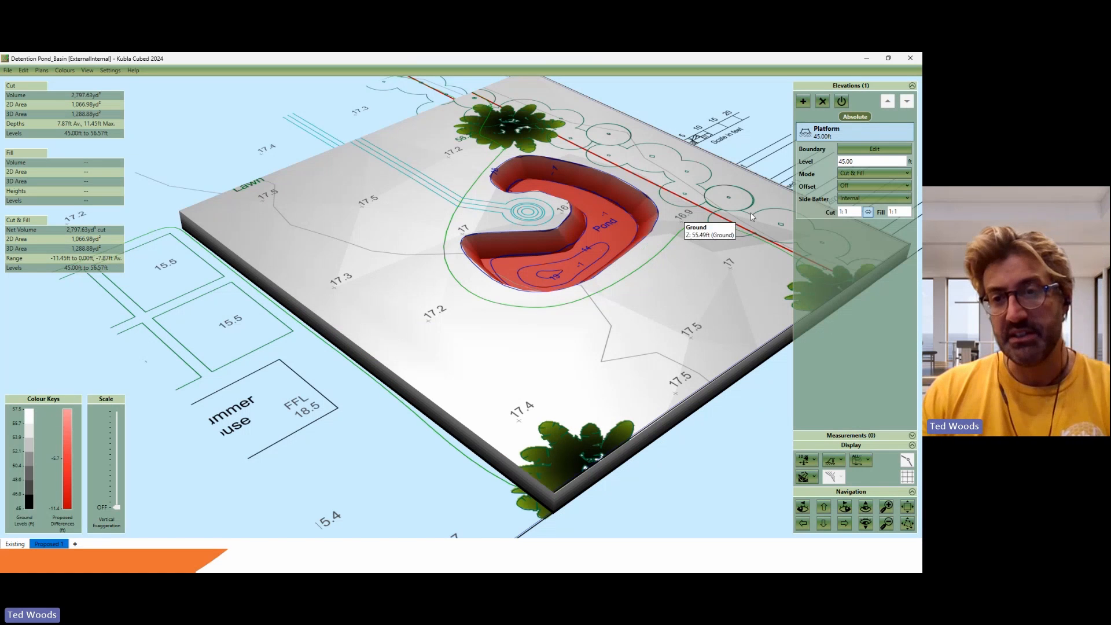
pyautogui.click(856, 199)
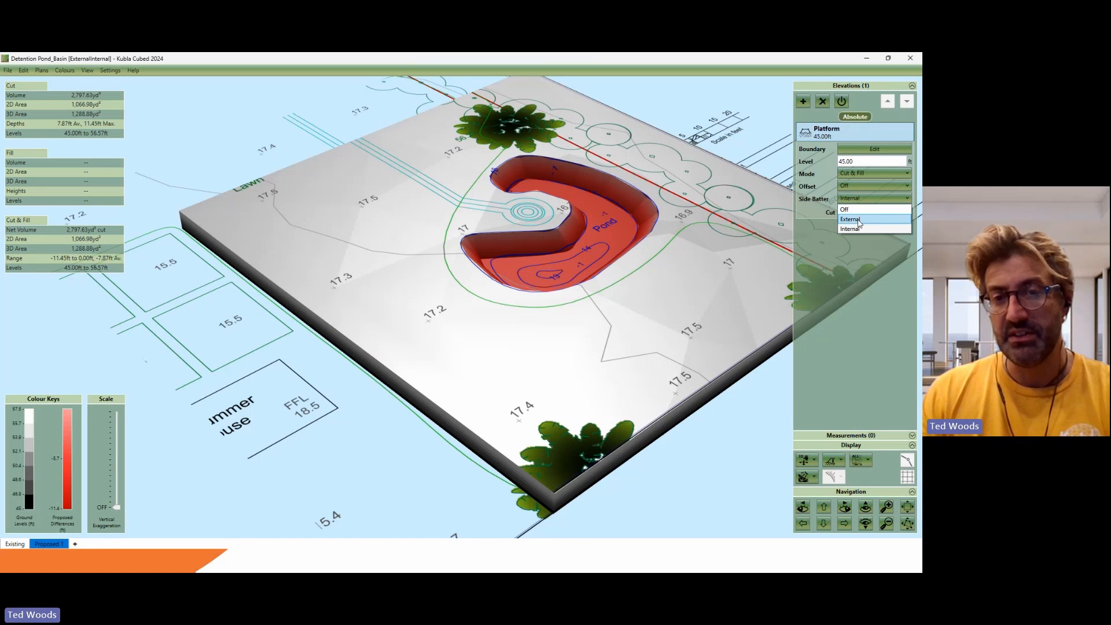
pyautogui.click(862, 223)
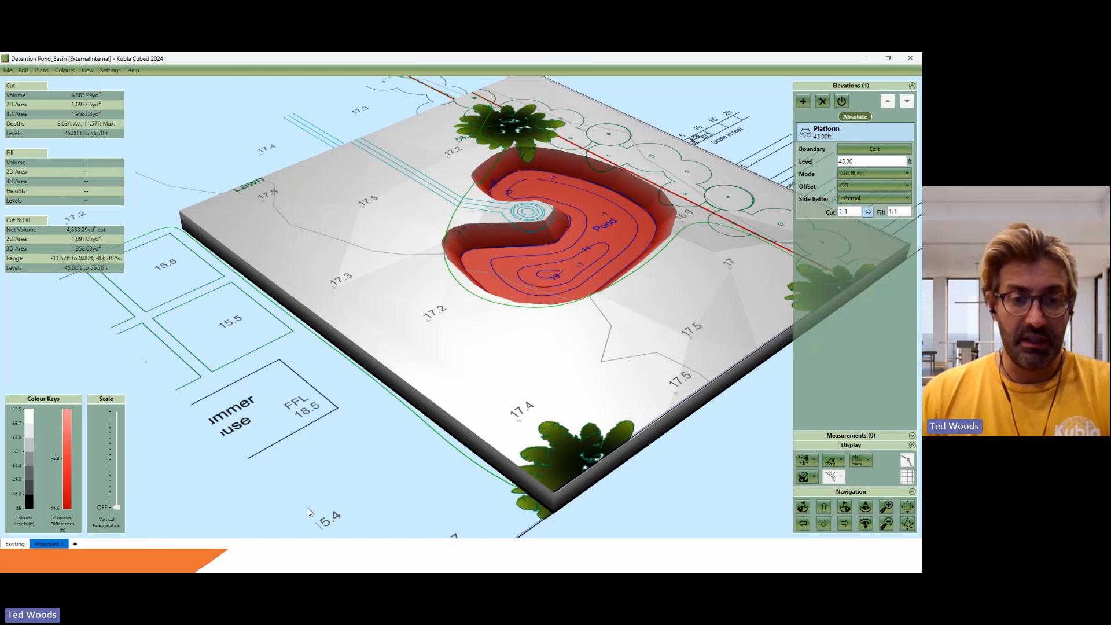
# Step: Open the recent project Atomic Research Lab [Rev 002], discarding the unsaved changes to the detention pond project
pyautogui.click(8, 70)
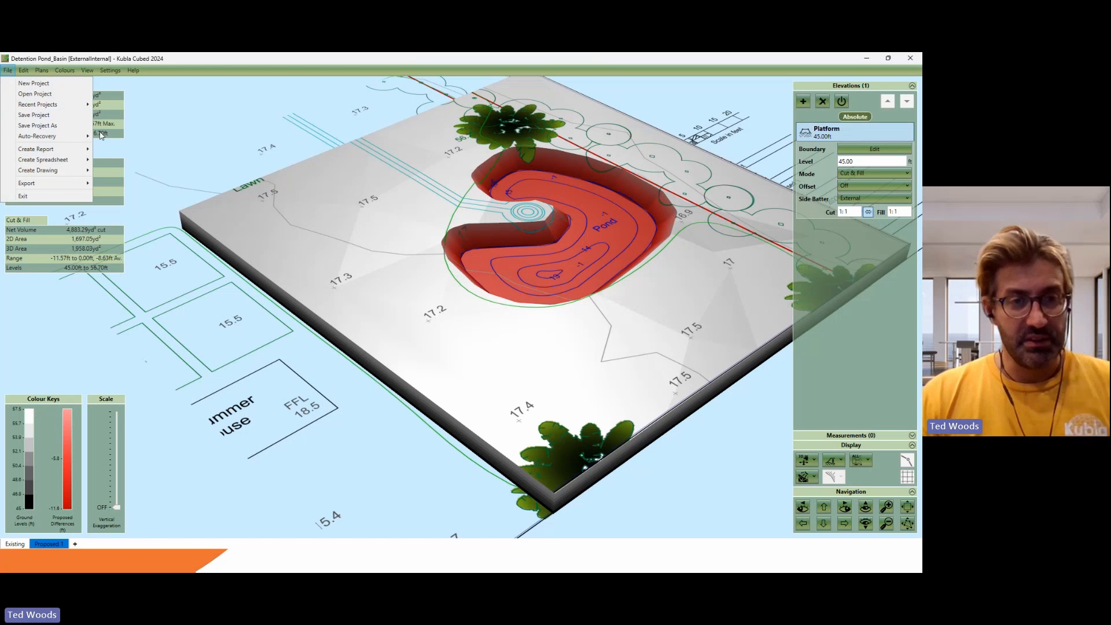
pyautogui.moveTo(82, 105)
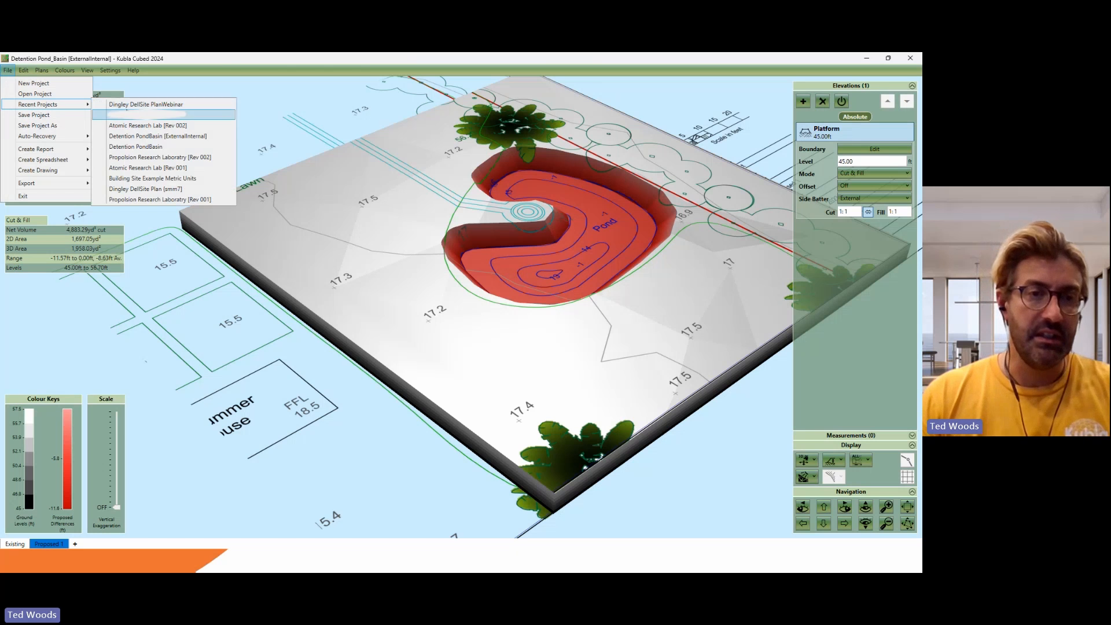
pyautogui.click(184, 130)
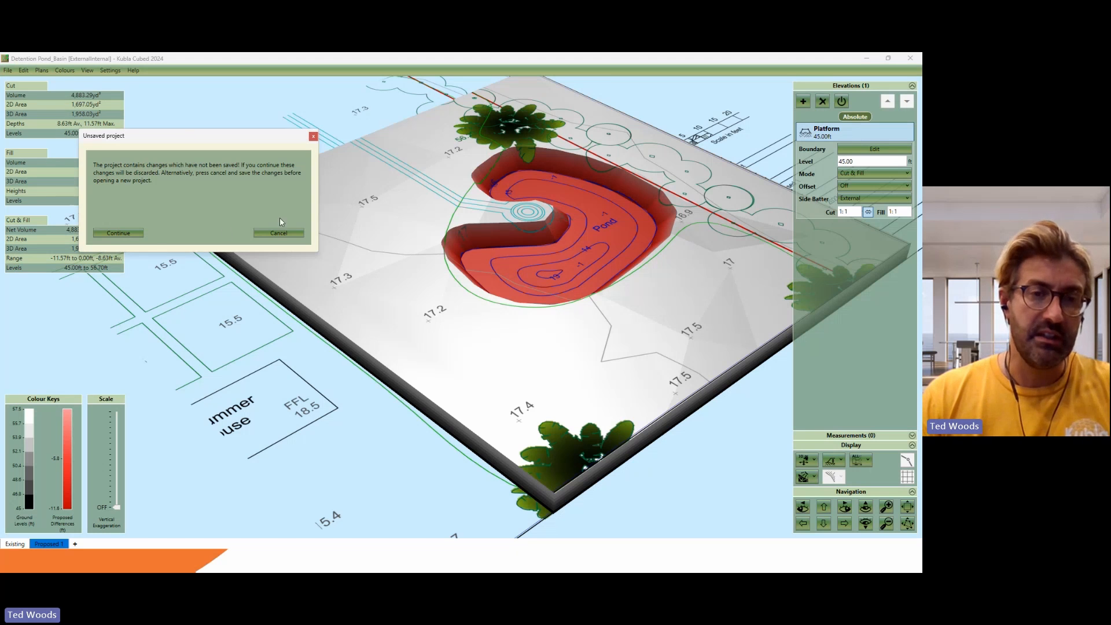
pyautogui.click(133, 234)
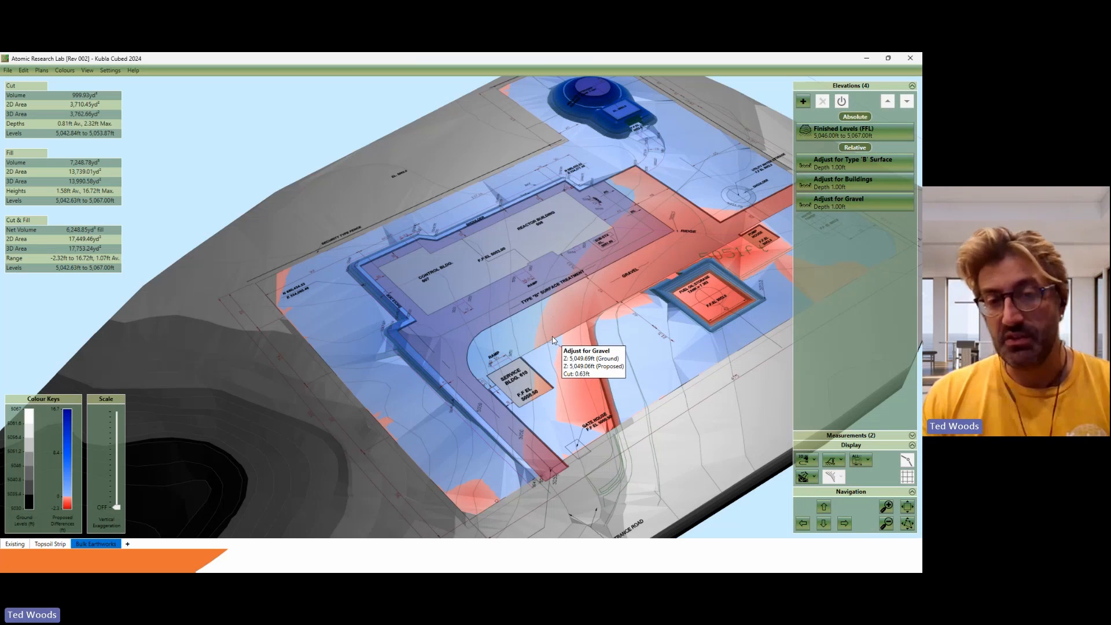
# Step: Open the existing ground's features for editing, collapse the auto generated outline's details and display the contour lines
pyautogui.scroll(1, 593, 313)
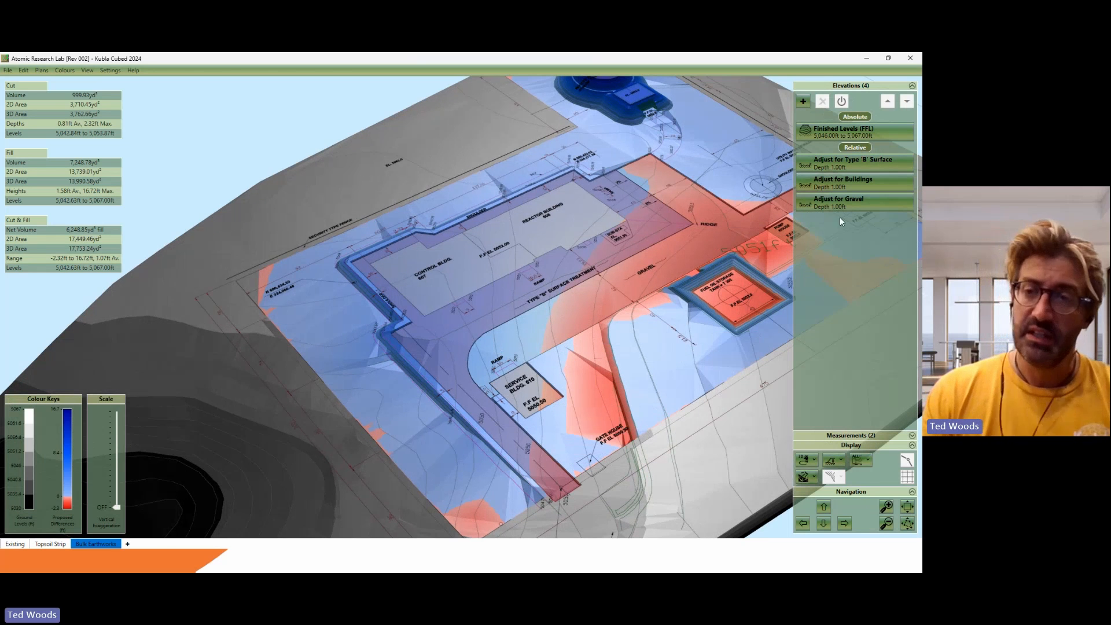
pyautogui.click(25, 546)
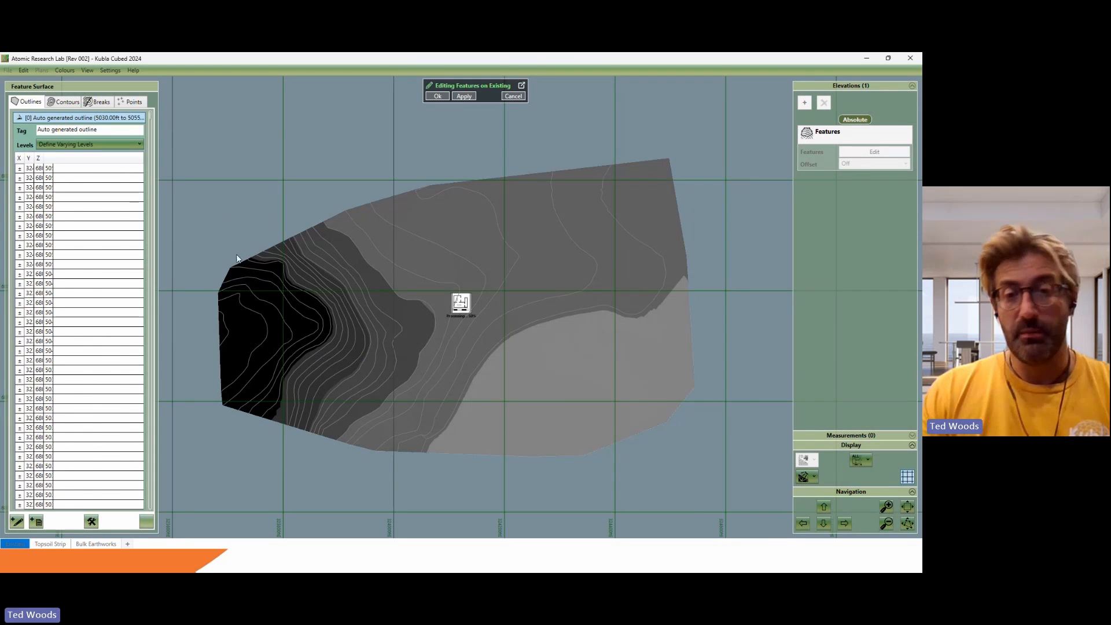
pyautogui.moveTo(415, 264)
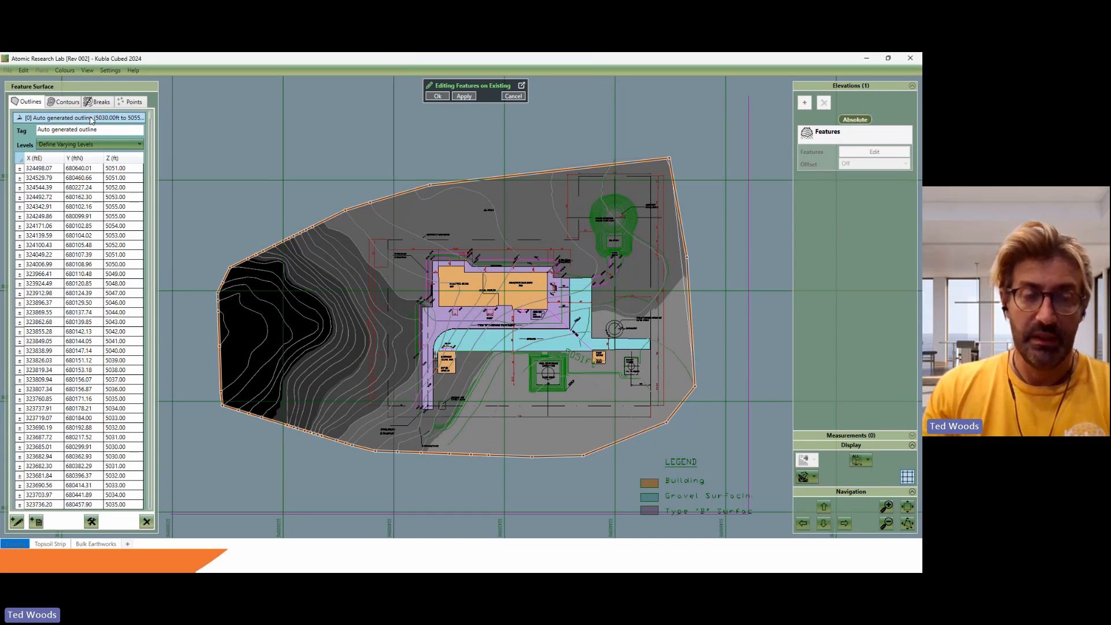
pyautogui.click(86, 119)
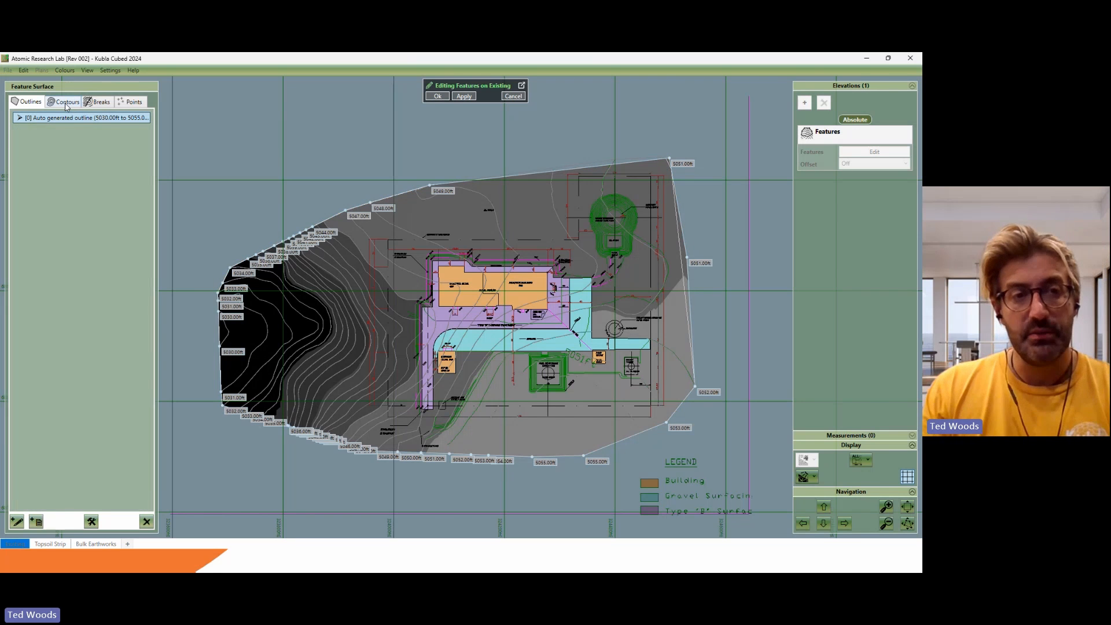
pyautogui.click(63, 101)
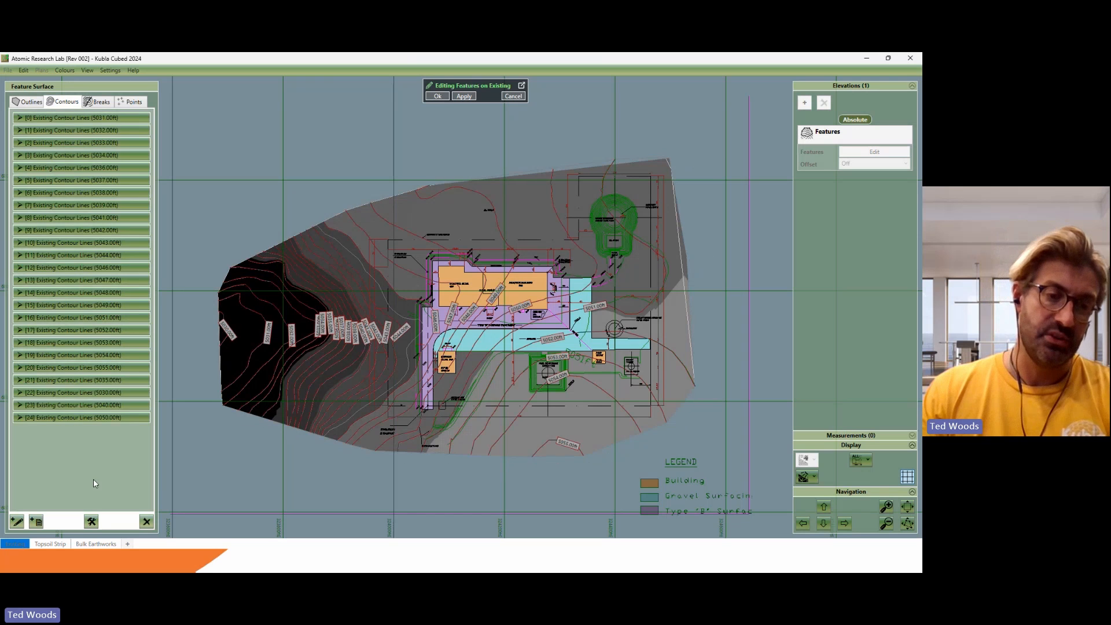
# Step: Sort the existing contour lines by elevation in ascending order
pyautogui.click(92, 521)
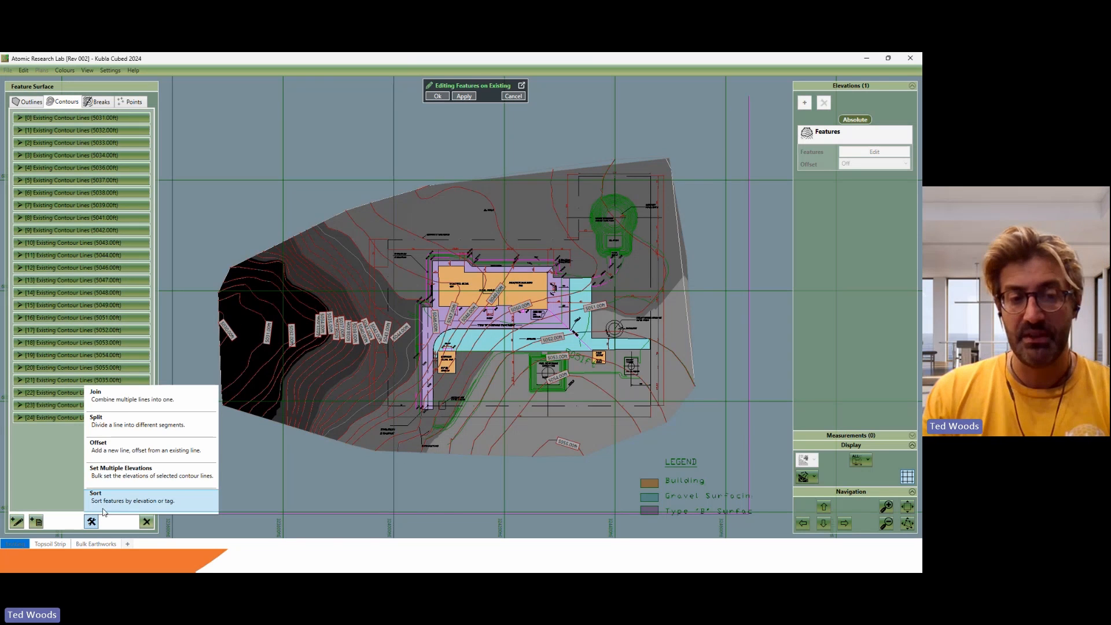
pyautogui.click(108, 504)
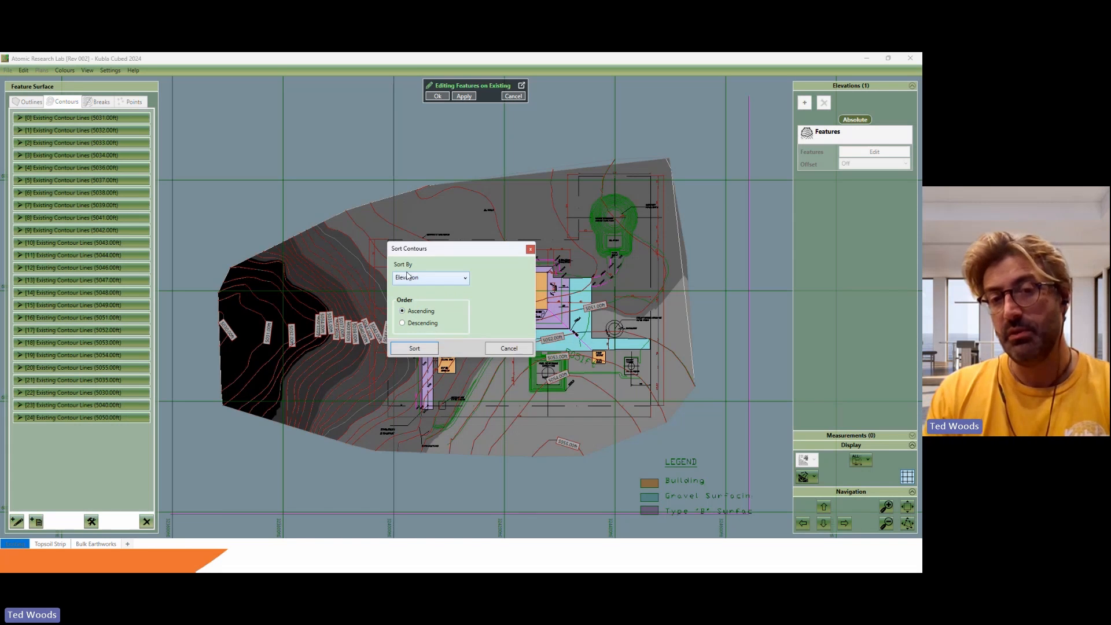
pyautogui.click(414, 348)
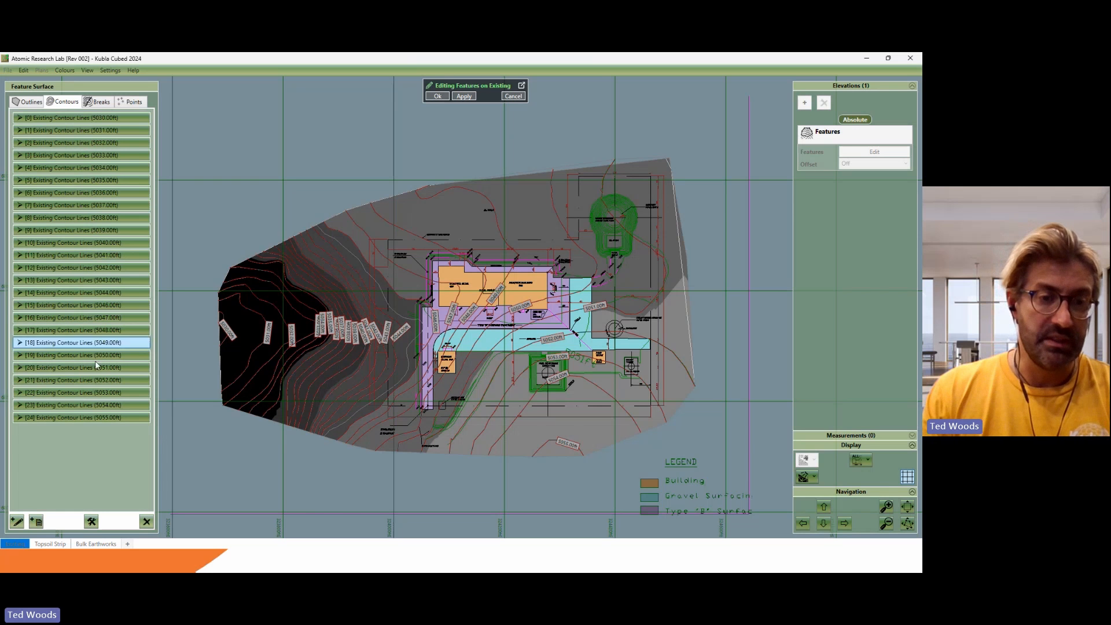
# Step: Cancel the existing ground's feature editing and disable the Type 'B' Surface, Buildings and Gravel adjustments in the Bulk Earthworks phase
pyautogui.click(517, 96)
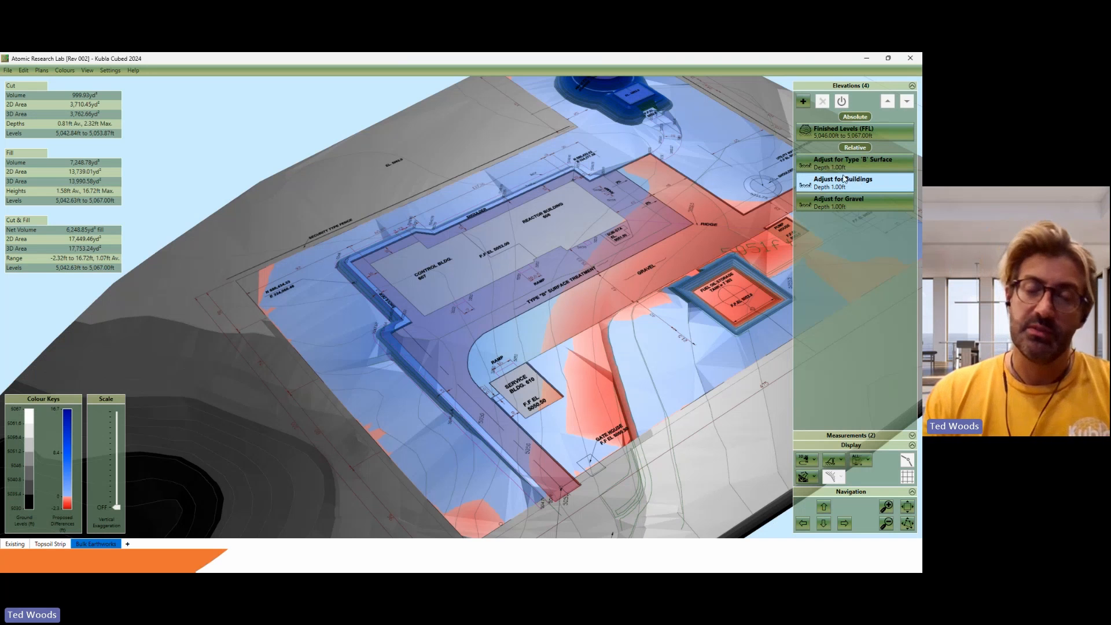
pyautogui.moveTo(689, 340)
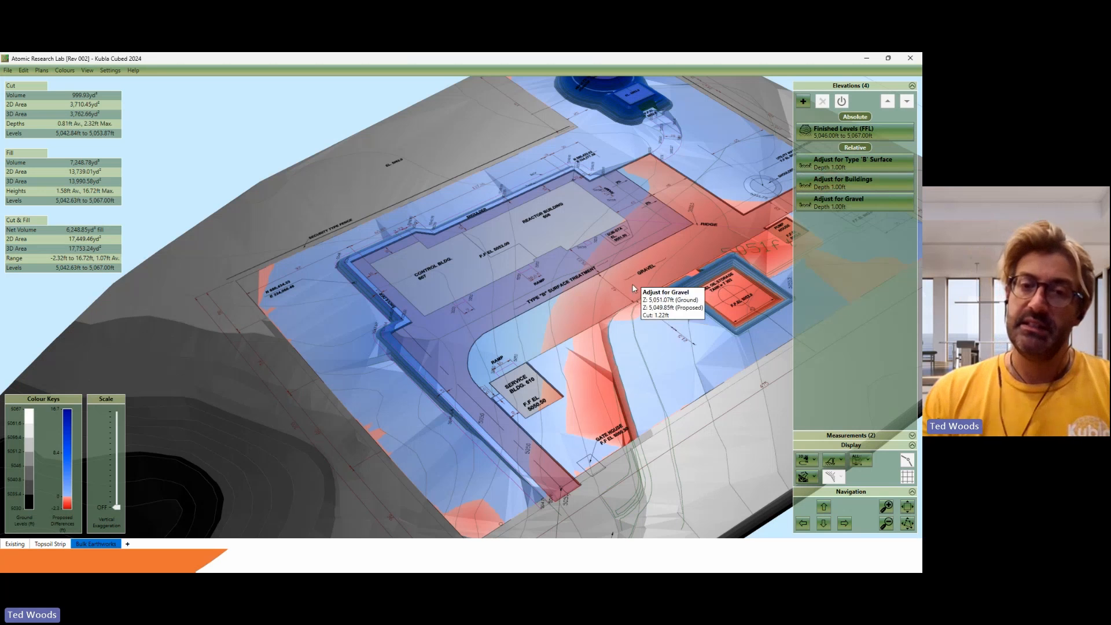
pyautogui.click(692, 224)
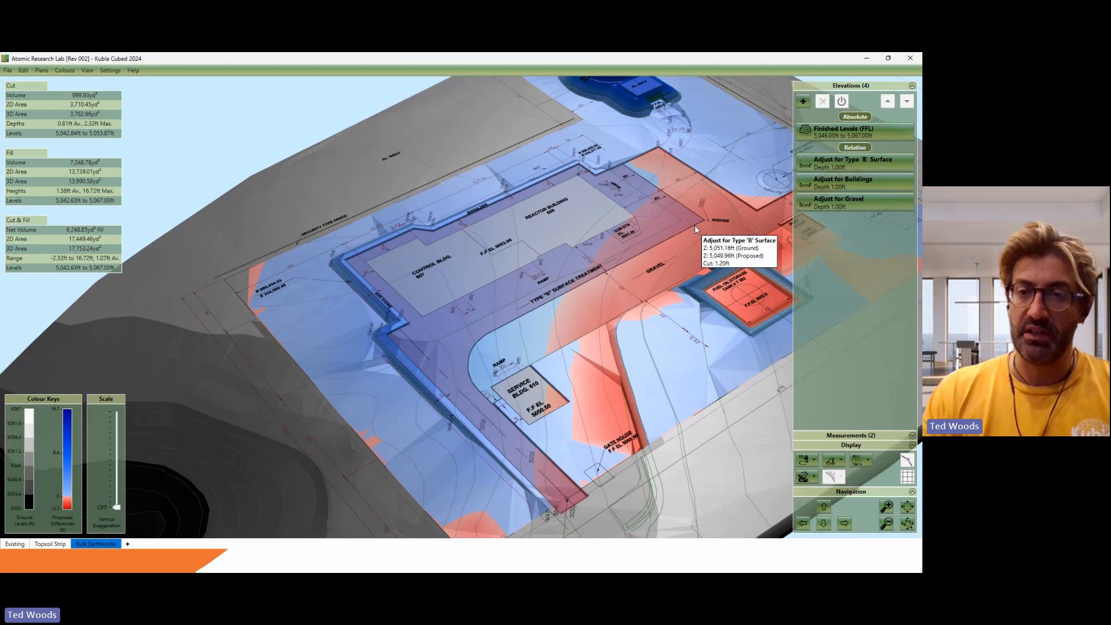
pyautogui.keyDown('ctrl'); pyautogui.click(860, 183); pyautogui.keyUp('ctrl')
pyautogui.keyDown('ctrl'); pyautogui.click(860, 203); pyautogui.keyUp('ctrl')
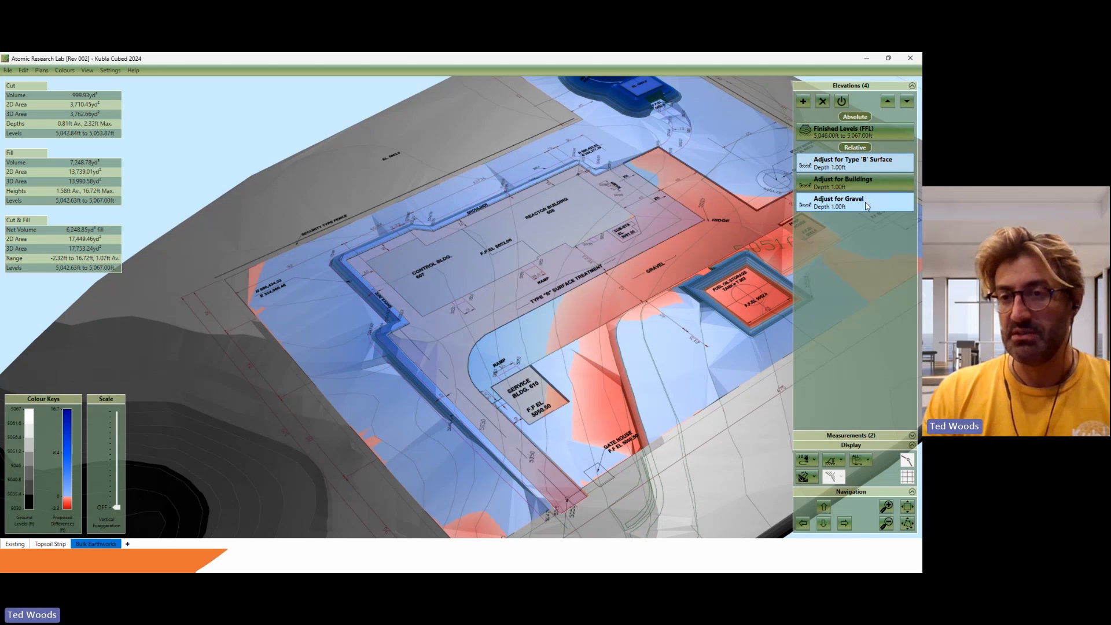
pyautogui.click(842, 101)
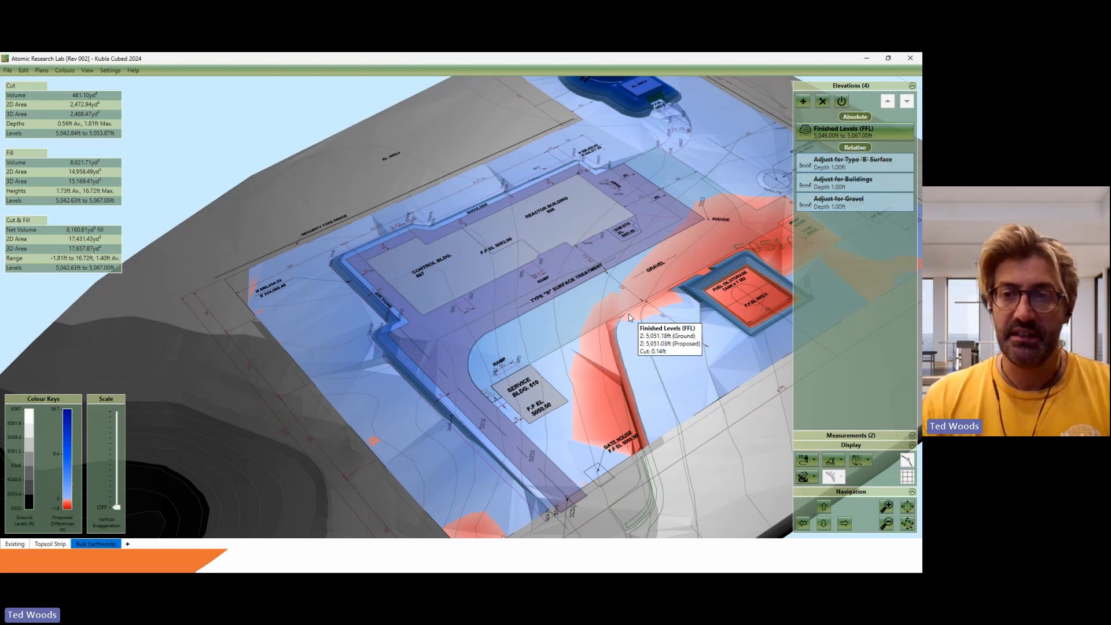
# Step: Examine the offset options of the Finished Levels (FFL) element without changing the setting
pyautogui.click(883, 139)
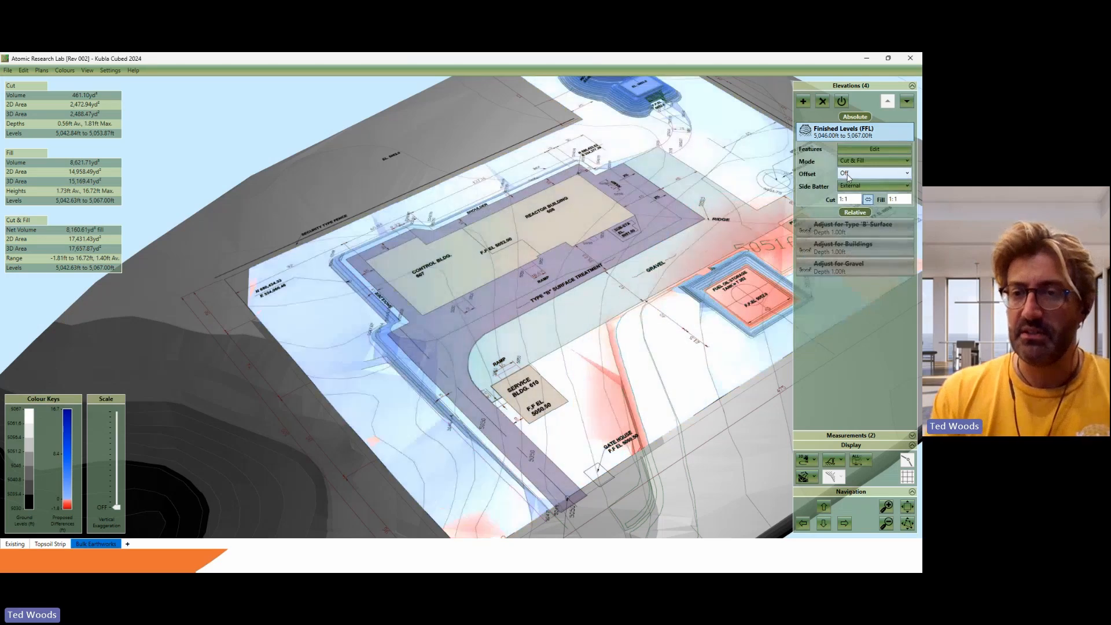
pyautogui.click(873, 174)
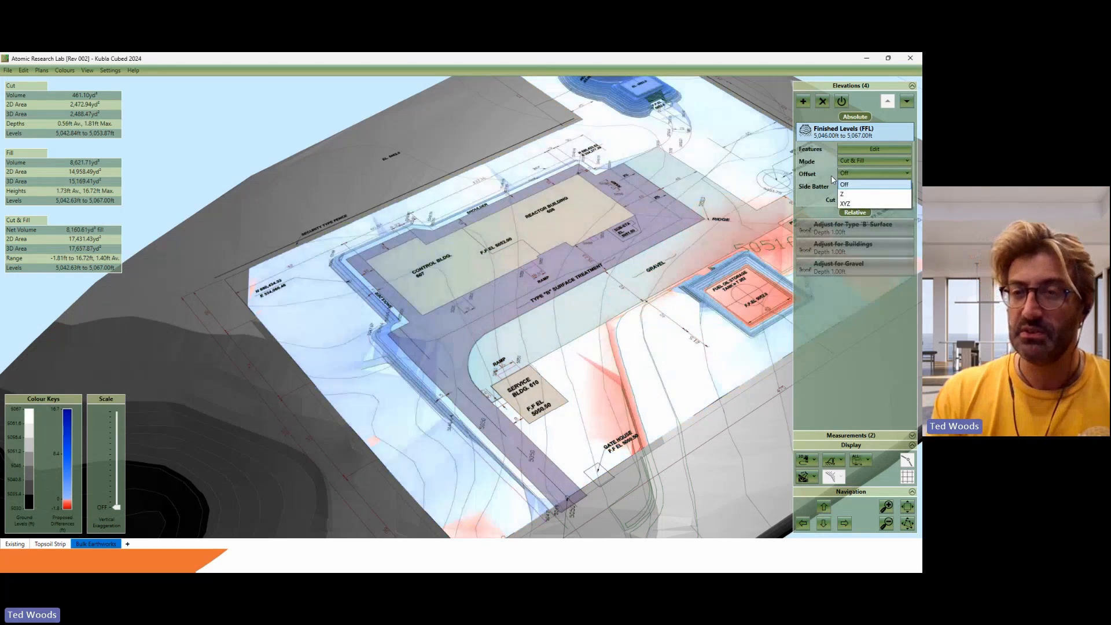
pyautogui.click(831, 175)
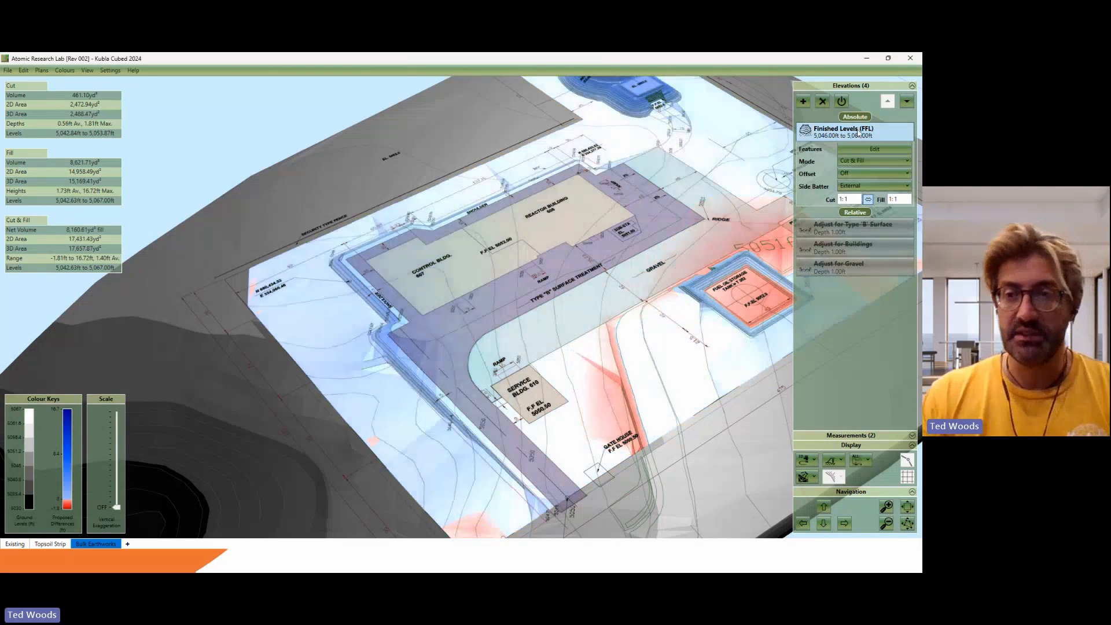
pyautogui.click(859, 134)
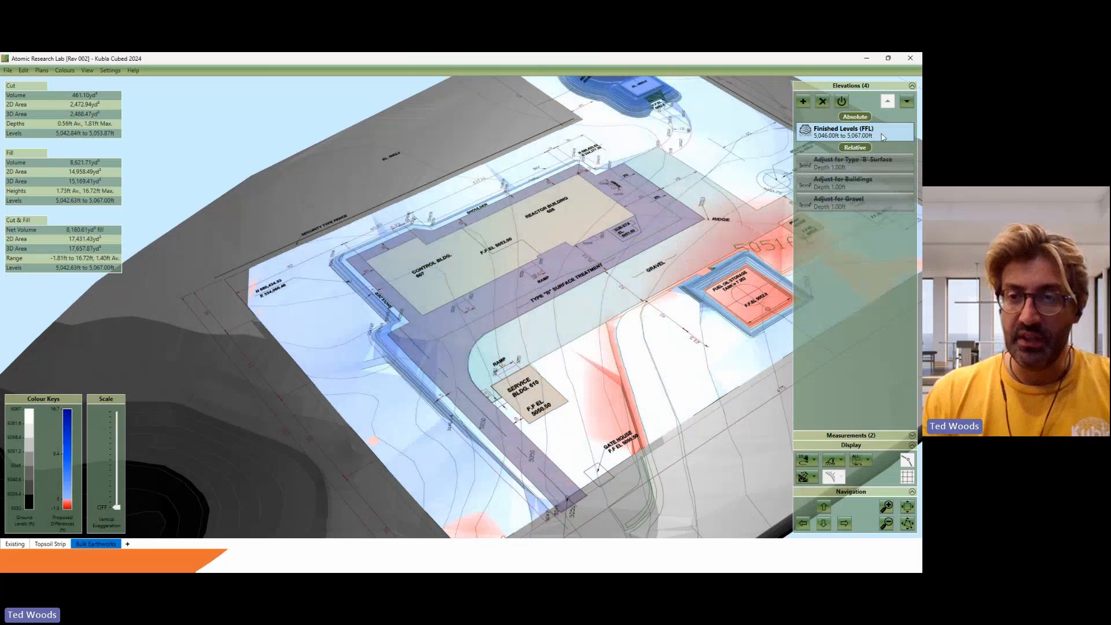
pyautogui.click(883, 137)
# Step: Re-enable the Adjust for Type 'B' Surface, Buildings and Gravel elements together
pyautogui.click(865, 237)
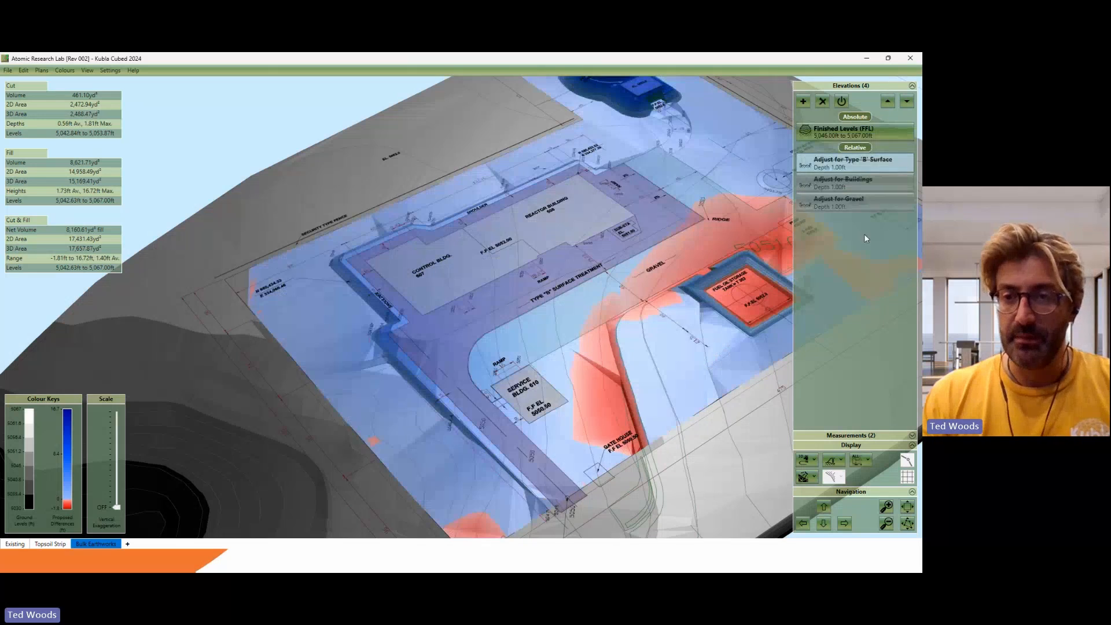
pyautogui.keyDown('shift'); pyautogui.click(852, 206); pyautogui.keyUp('shift')
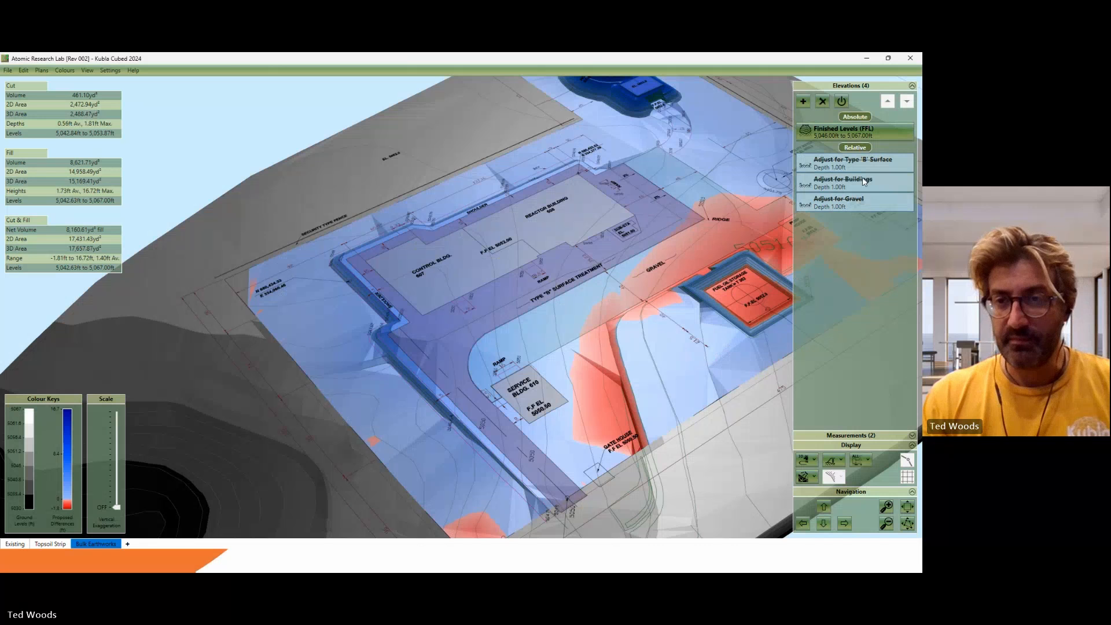
pyautogui.click(842, 101)
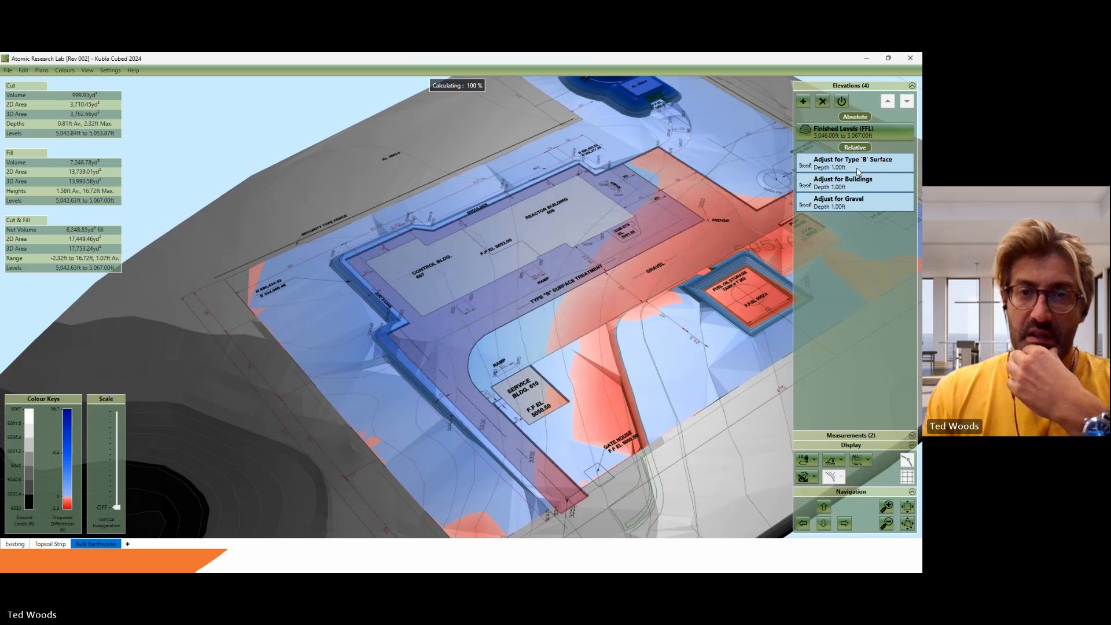
# Step: Open the Type 'B' Surface adjustment's boundary for editing and inspect the points and long upper edge of its Proposed 1 outline
pyautogui.click(858, 170)
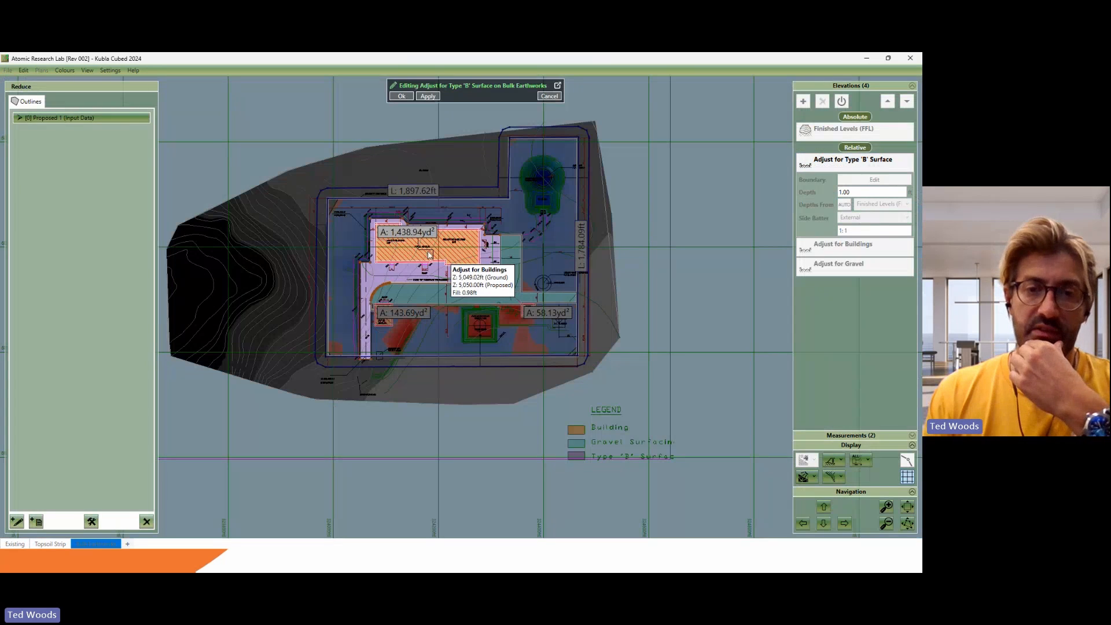
pyautogui.click(79, 118)
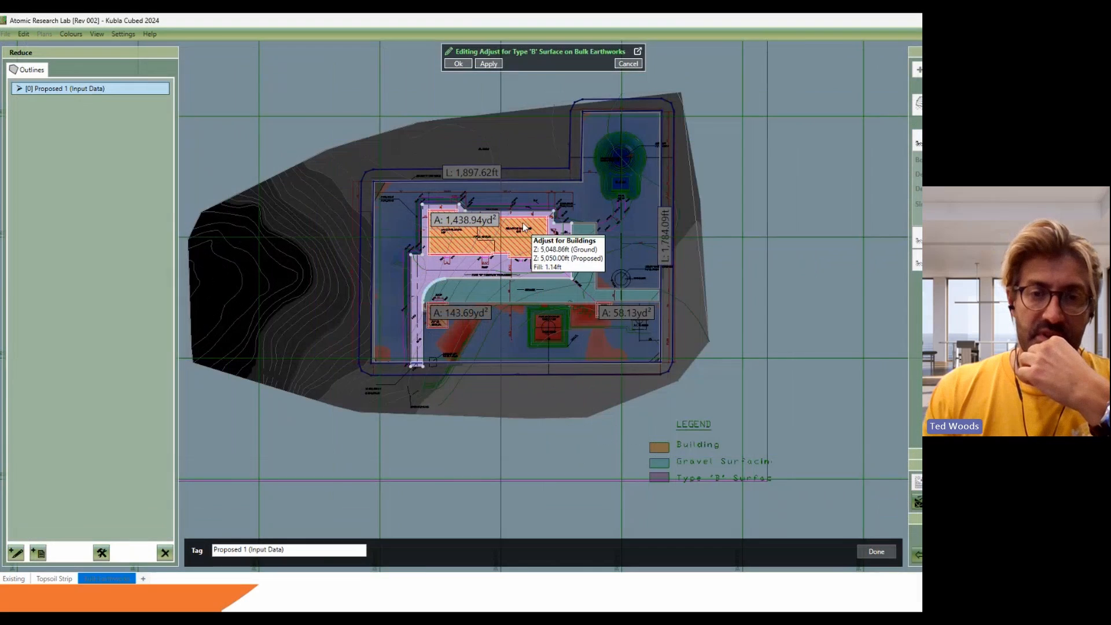
pyautogui.scroll(2, 520, 220)
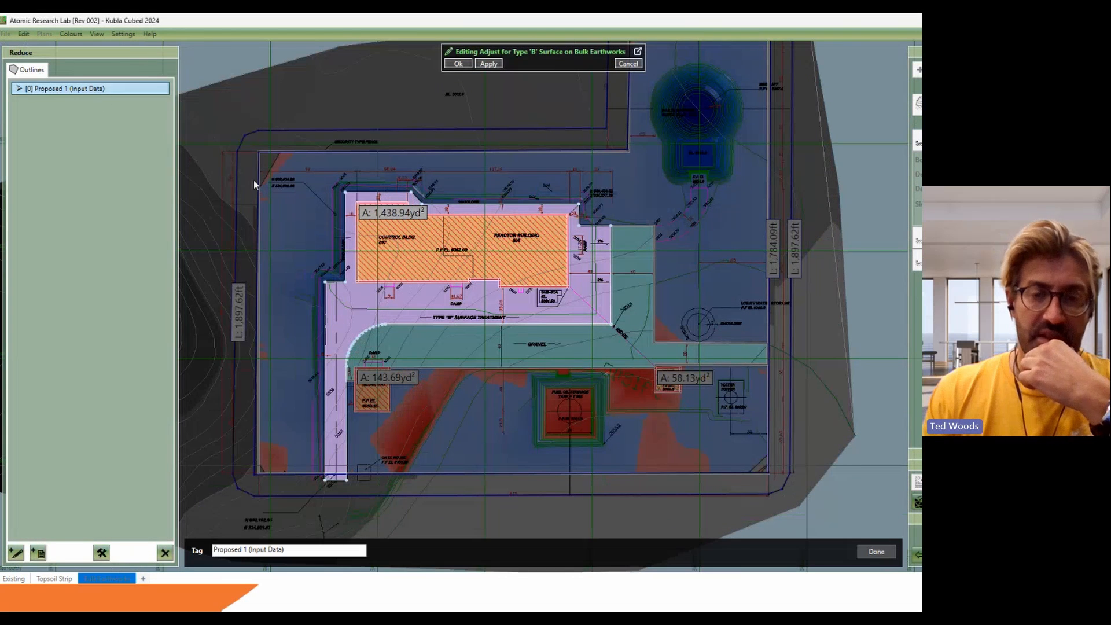
pyautogui.click(484, 216)
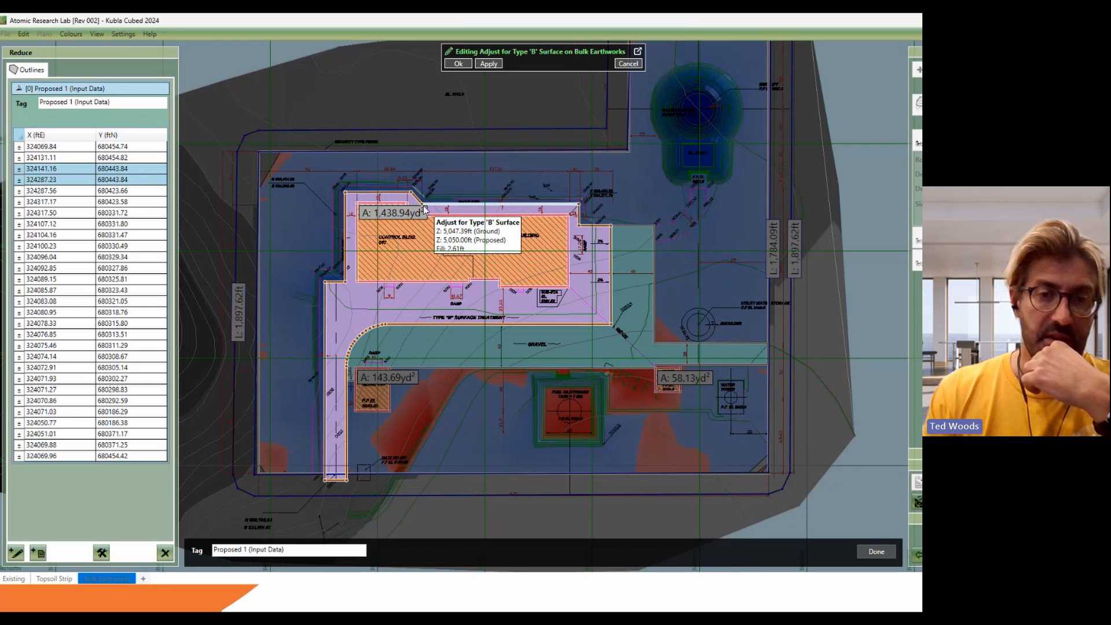
pyautogui.click(19, 169)
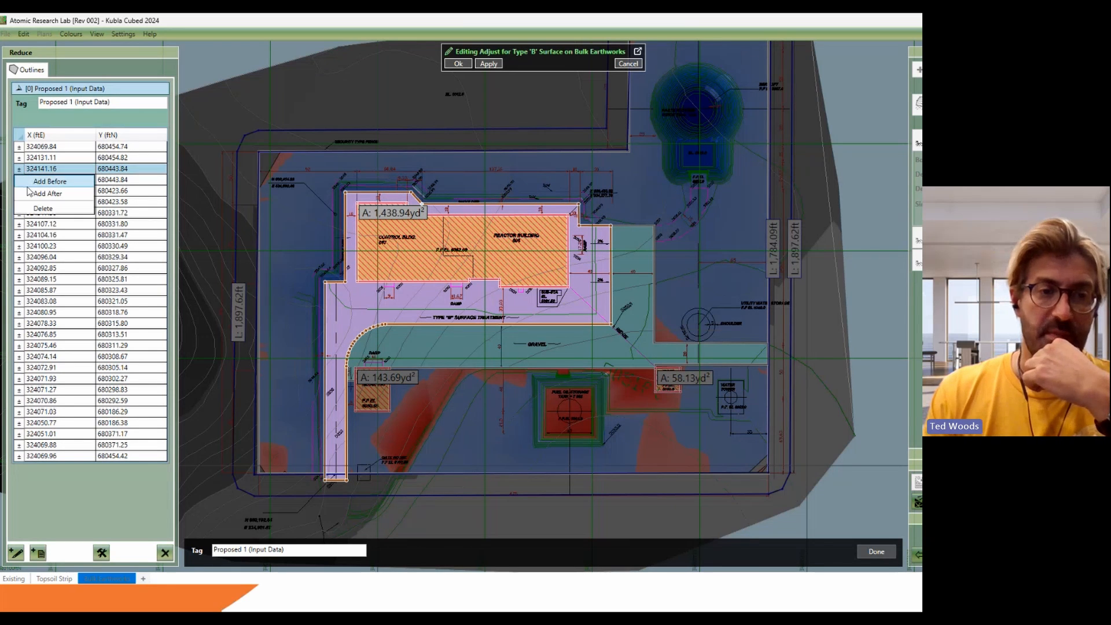
pyautogui.click(448, 202)
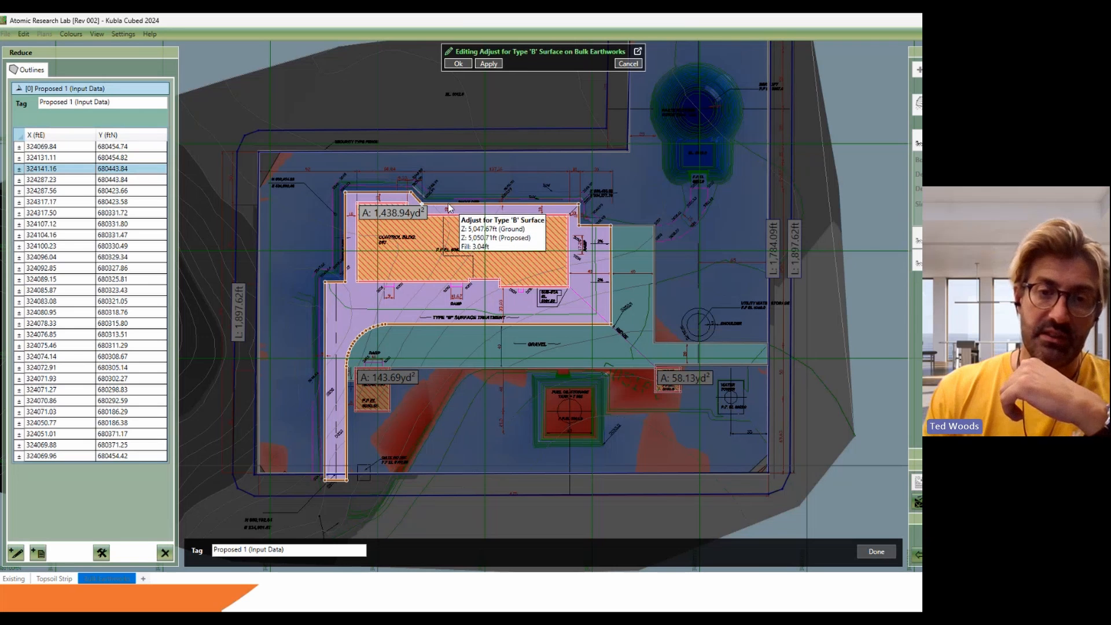
pyautogui.click(448, 203)
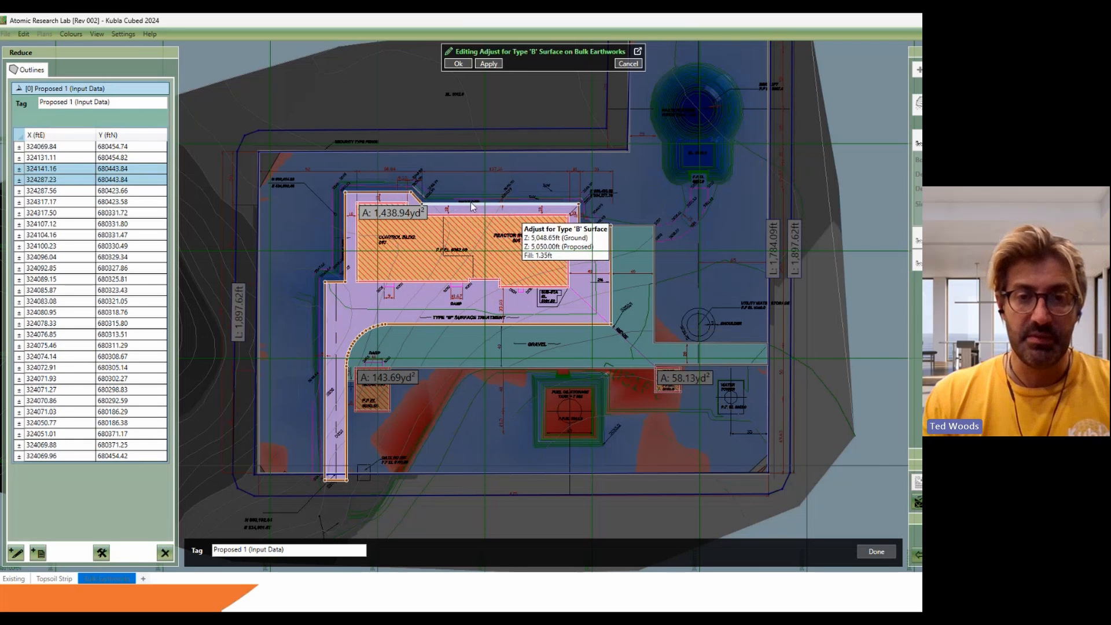
# Step: Insert several extra points along the long upper edge of the Type 'B' Surface outline
pyautogui.doubleClick(468, 203)
pyautogui.doubleClick(533, 205)
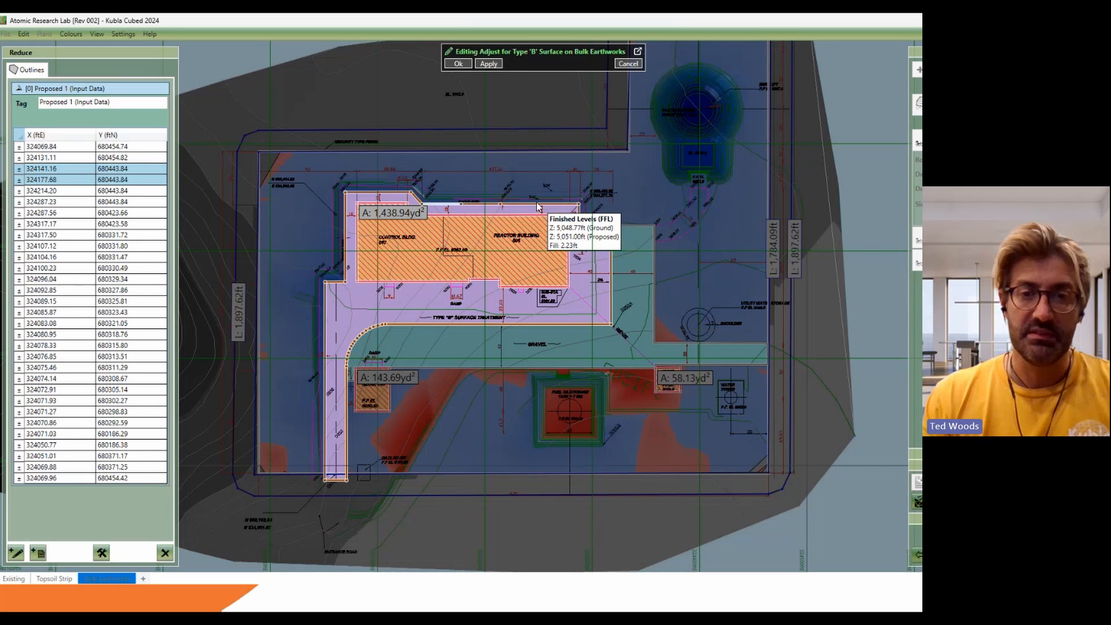
pyautogui.doubleClick(489, 206)
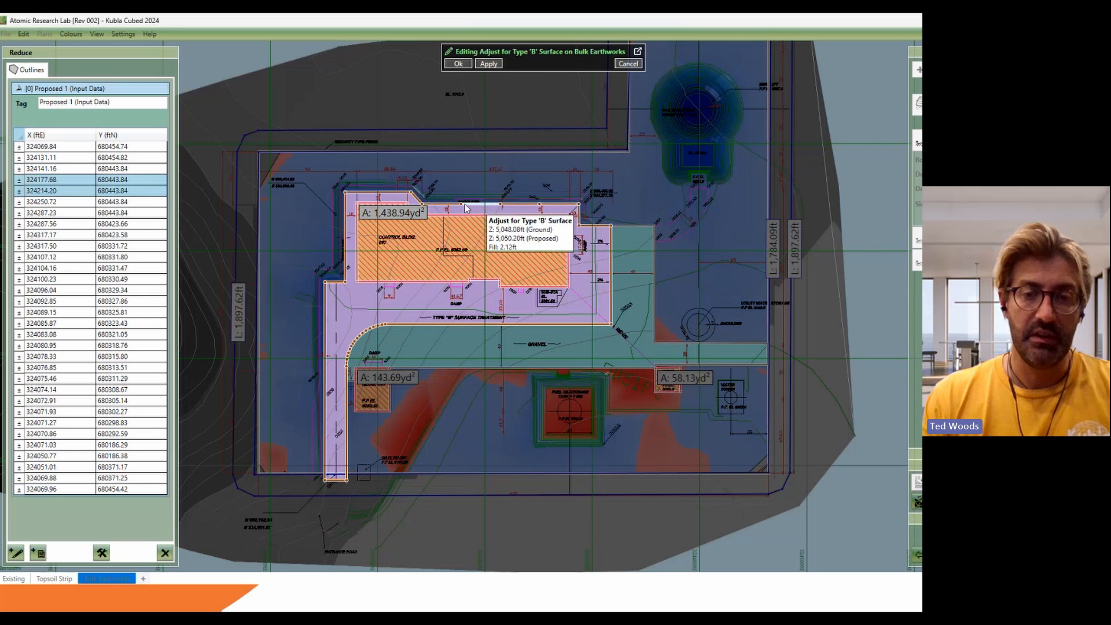
pyautogui.doubleClick(486, 204)
pyautogui.press('Insert')
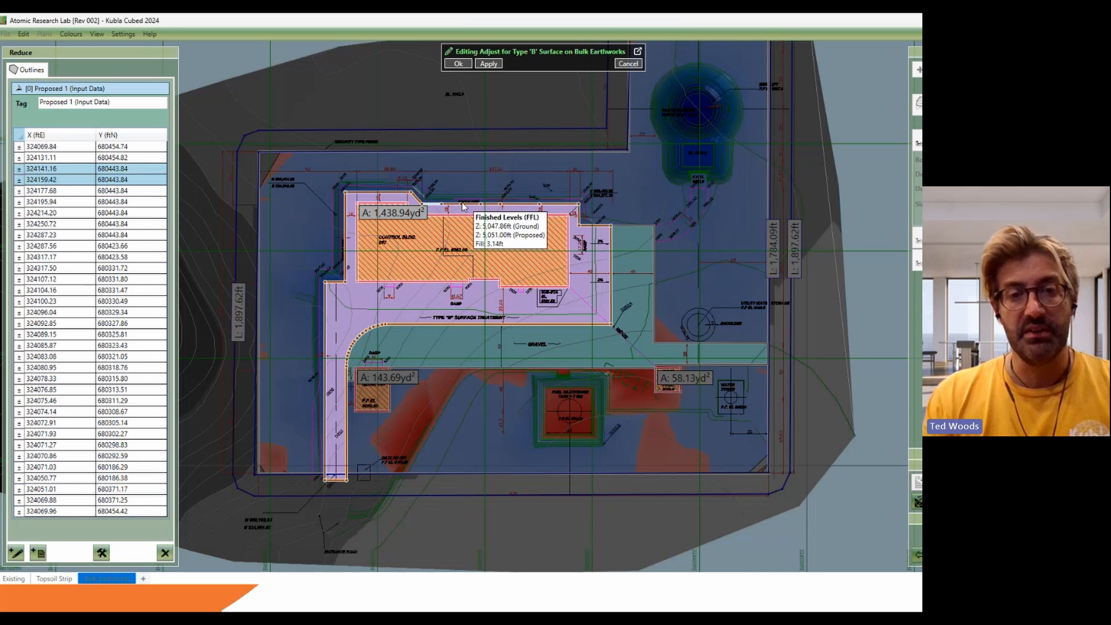
pyautogui.moveTo(454, 204); pyautogui.dragTo(450, 172)
pyautogui.press('Delete')
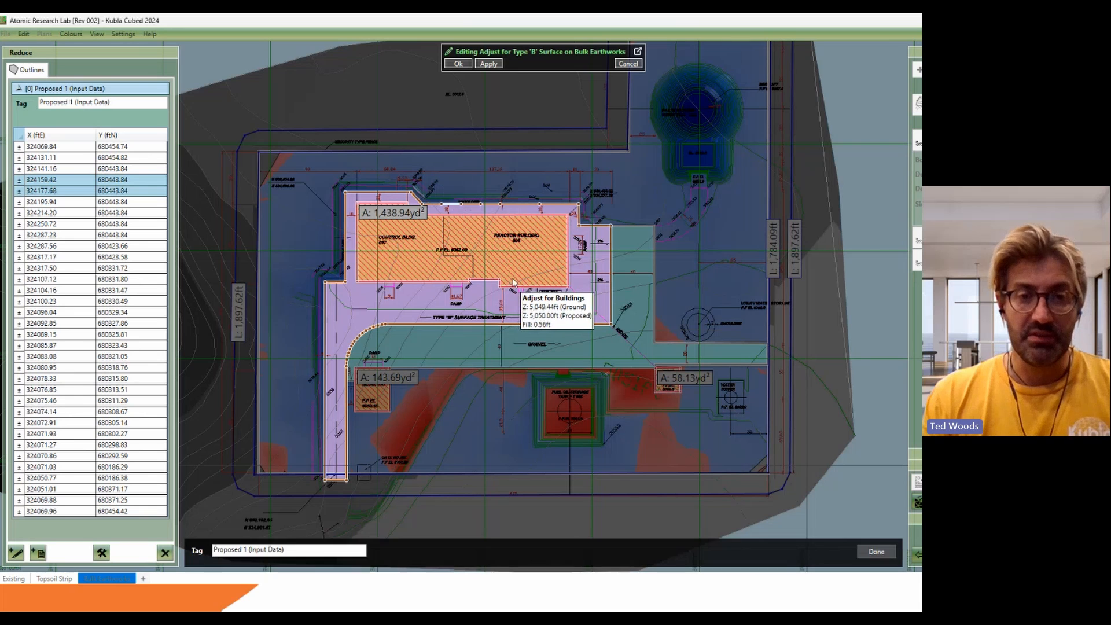
# Step: Undo the point insertions on the Type 'B' Surface outline one by one and cancel the boundary edit
pyautogui.hotkey('ctrl', 'z')
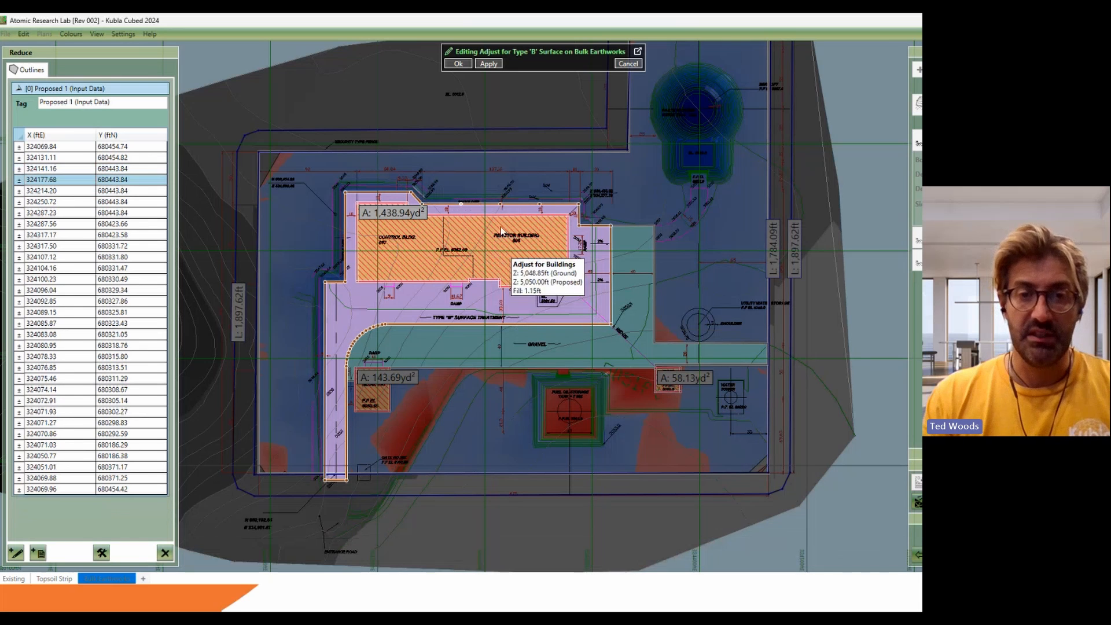
pyautogui.hotkey('ctrl', 'z')
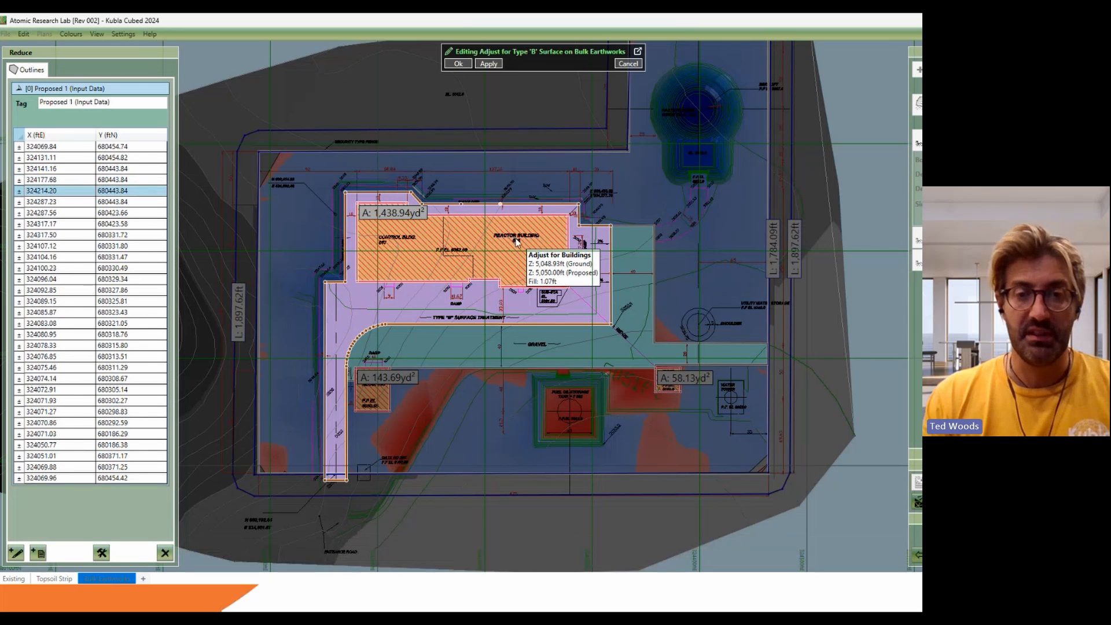
pyautogui.hotkey('ctrl', 'z')
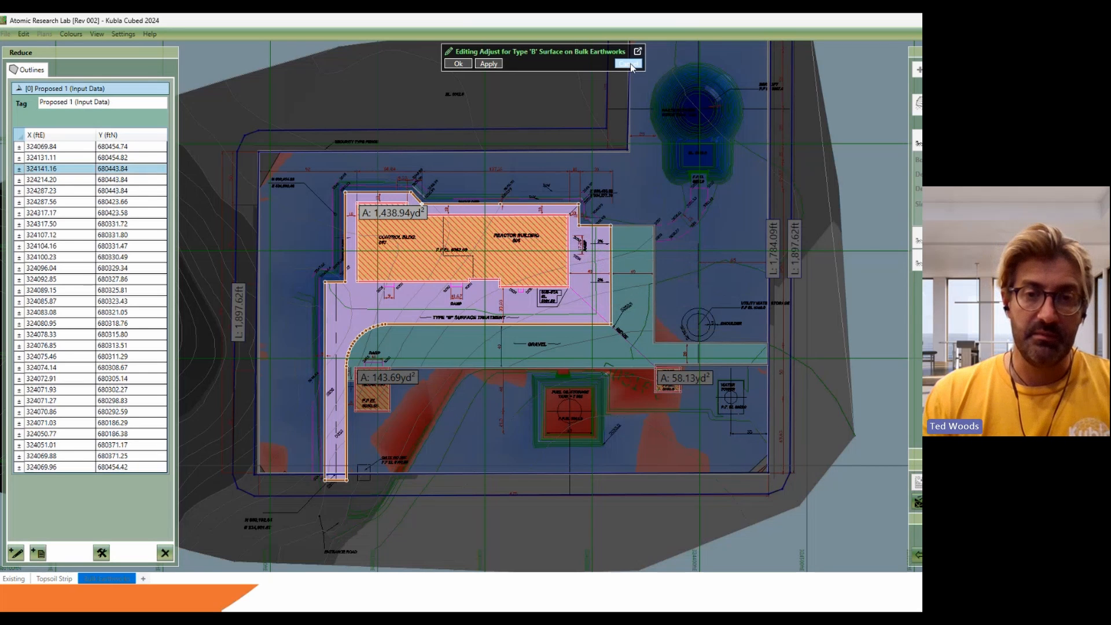
# Step: Examine the absolute and relative elevation element types that can be added, without adding one
pyautogui.moveTo(631, 186)
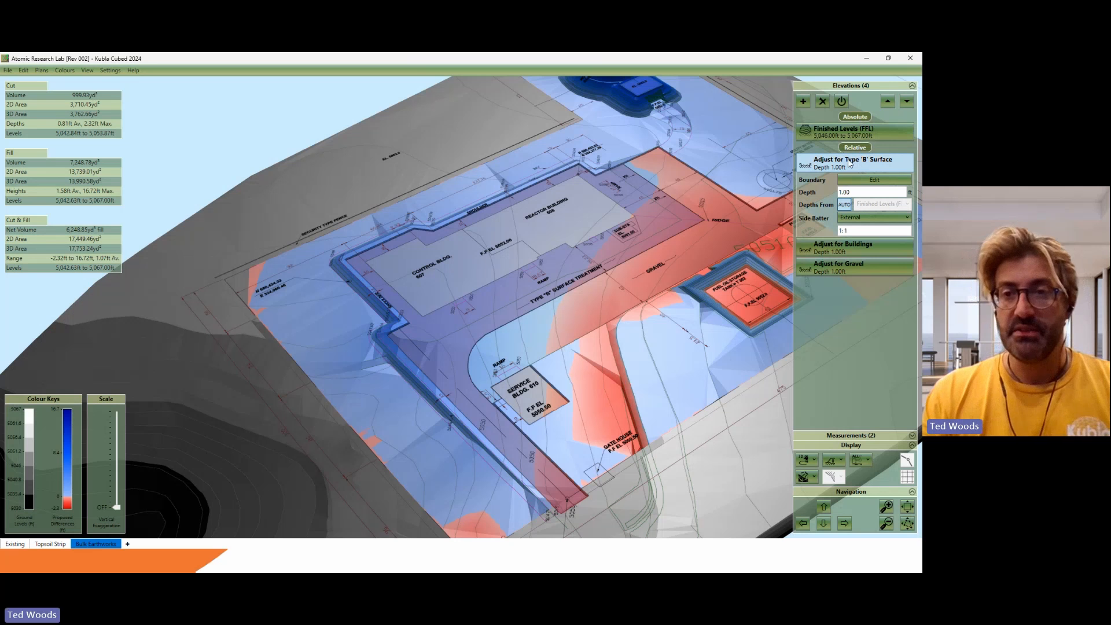
pyautogui.click(803, 102)
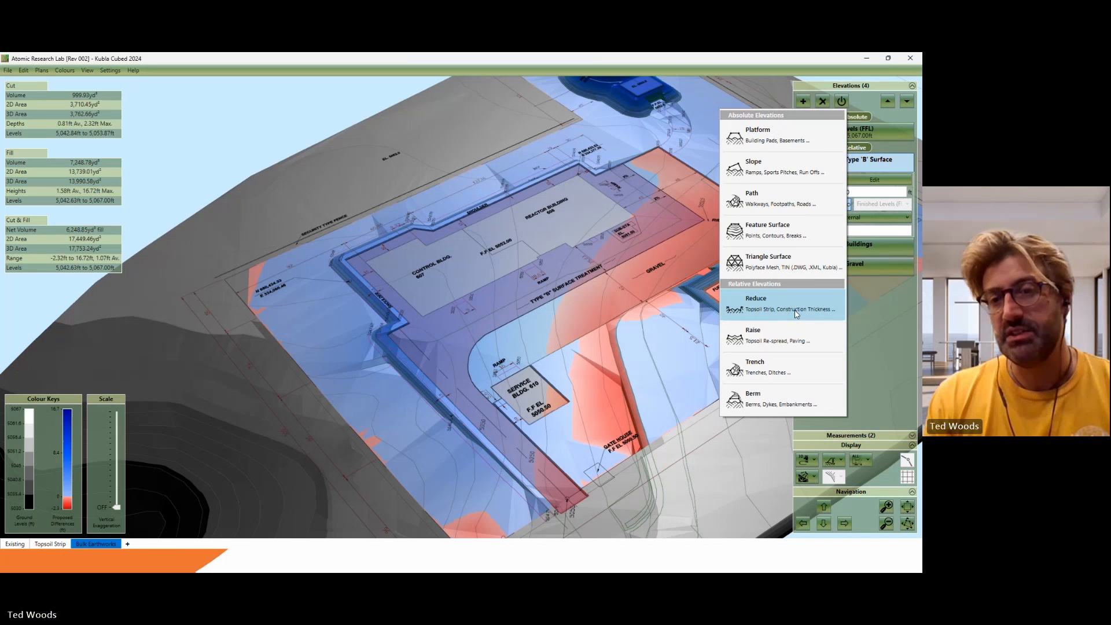
pyautogui.click(874, 307)
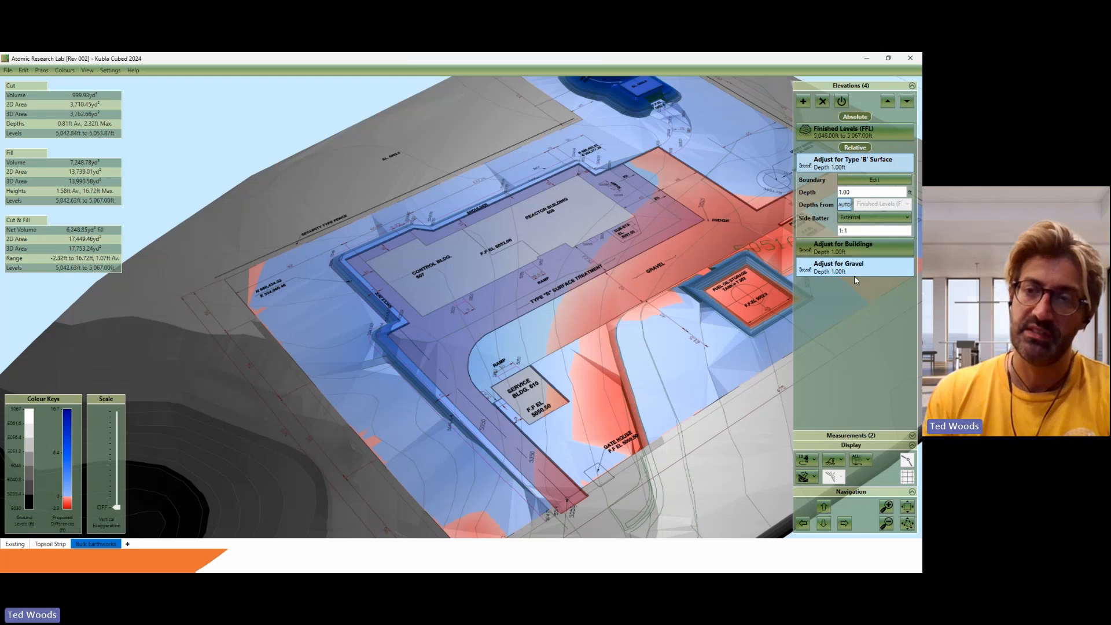
# Step: Try to move the absolute Finished Levels (FFL) element below the relative elements, declining the move and deselecting the element
pyautogui.click(877, 129)
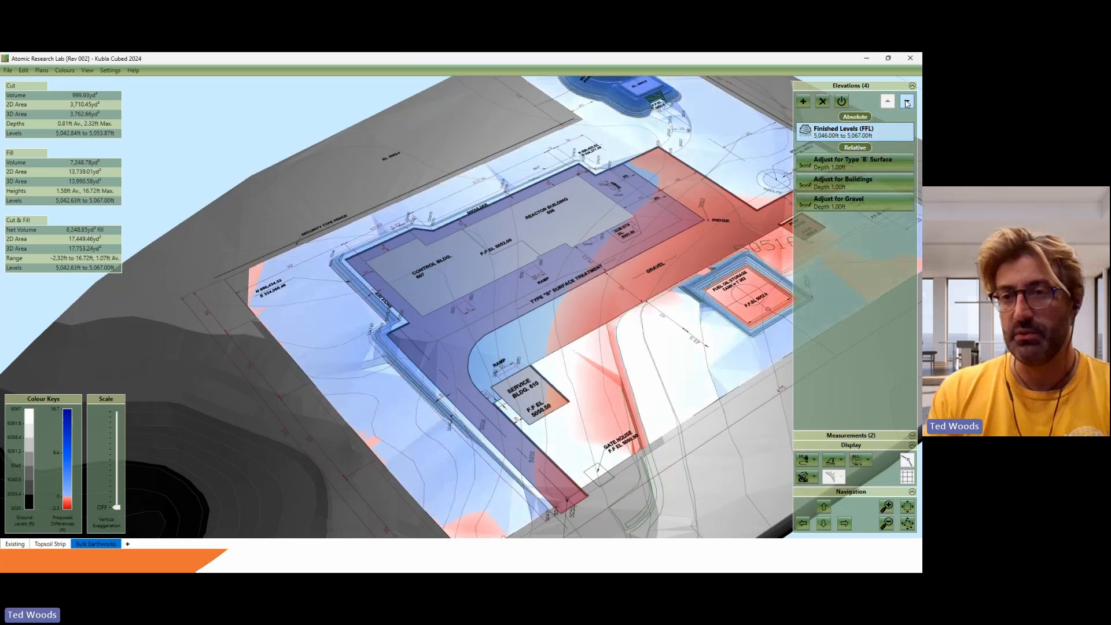
pyautogui.click(907, 102)
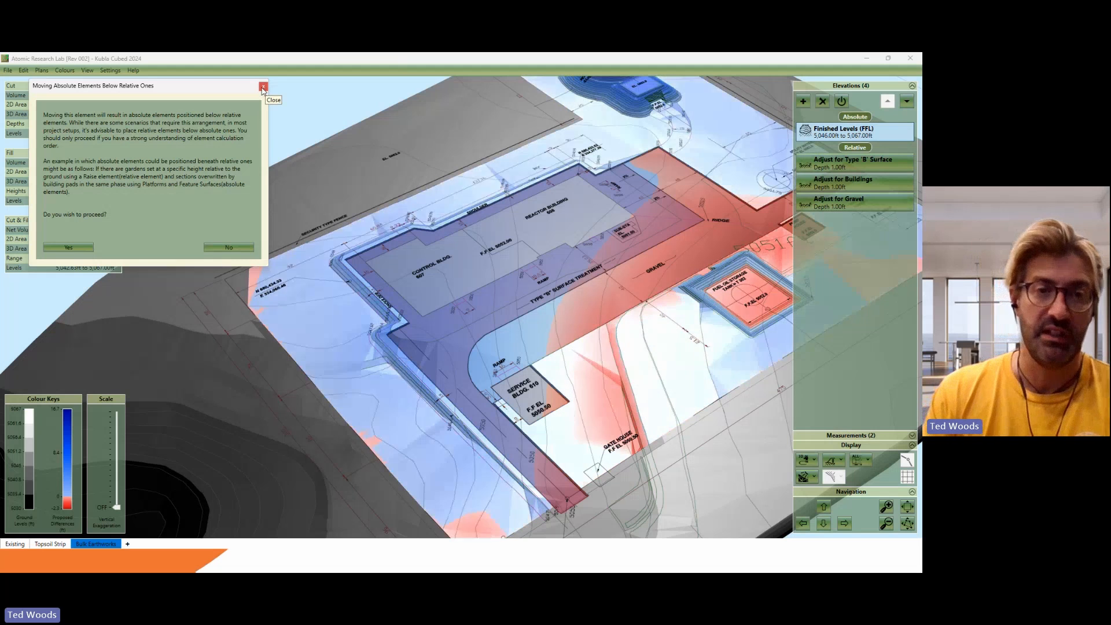
pyautogui.click(263, 87)
pyautogui.click(721, 169)
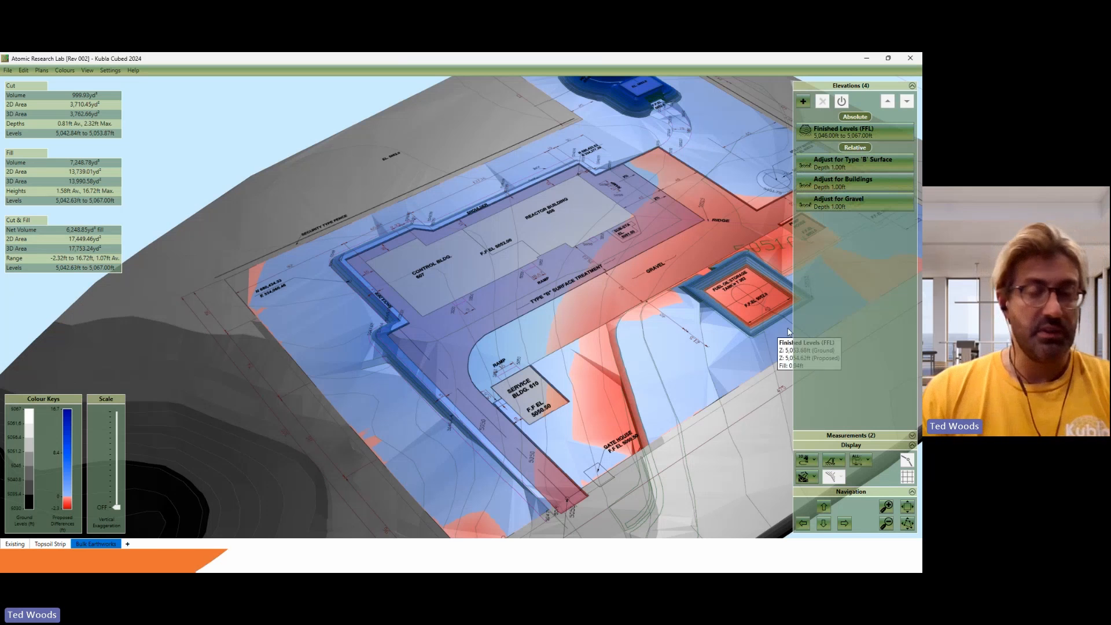
# Step: Change the earthworks display to Shade Earthworks Levels
pyautogui.moveTo(713, 328)
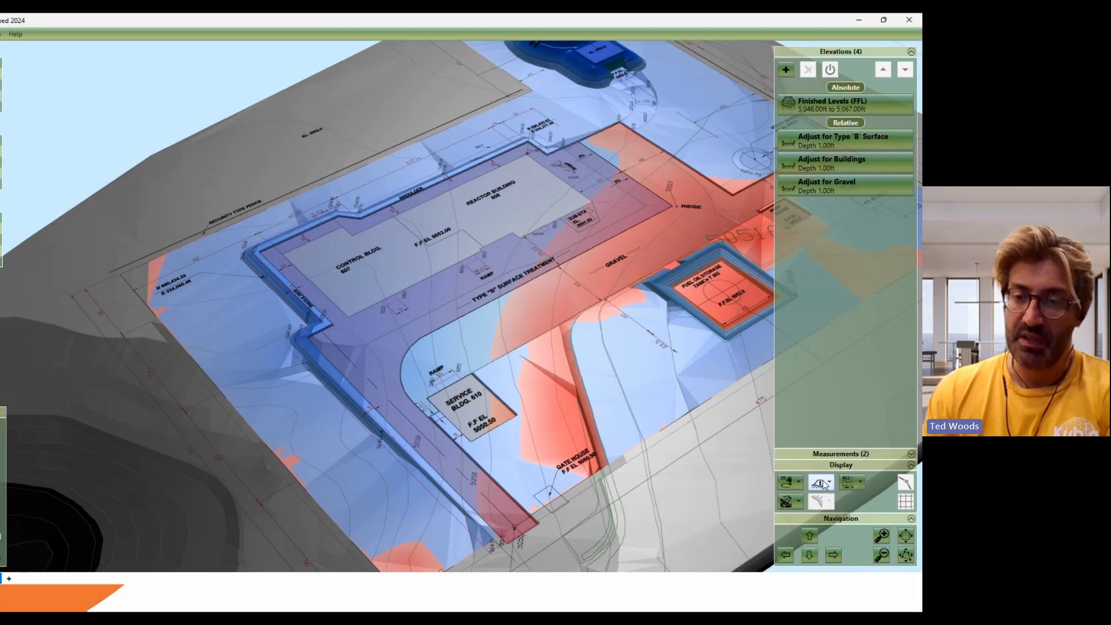
pyautogui.click(825, 484)
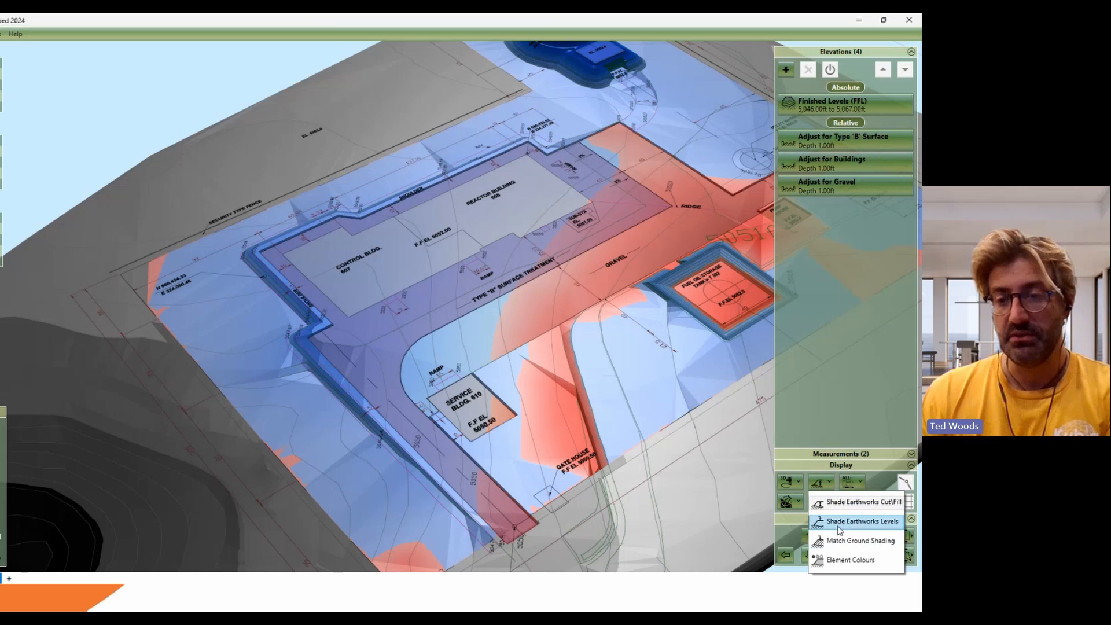
pyautogui.click(839, 527)
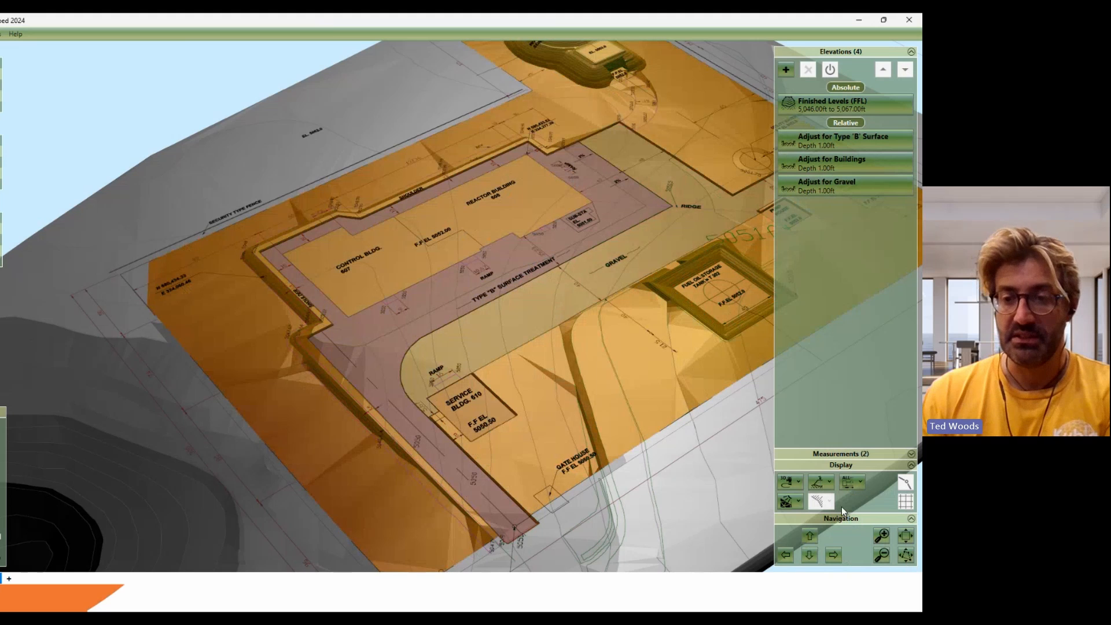
# Step: Change the earthworks display from levels shading to Element Colours
pyautogui.click(827, 488)
pyautogui.click(828, 501)
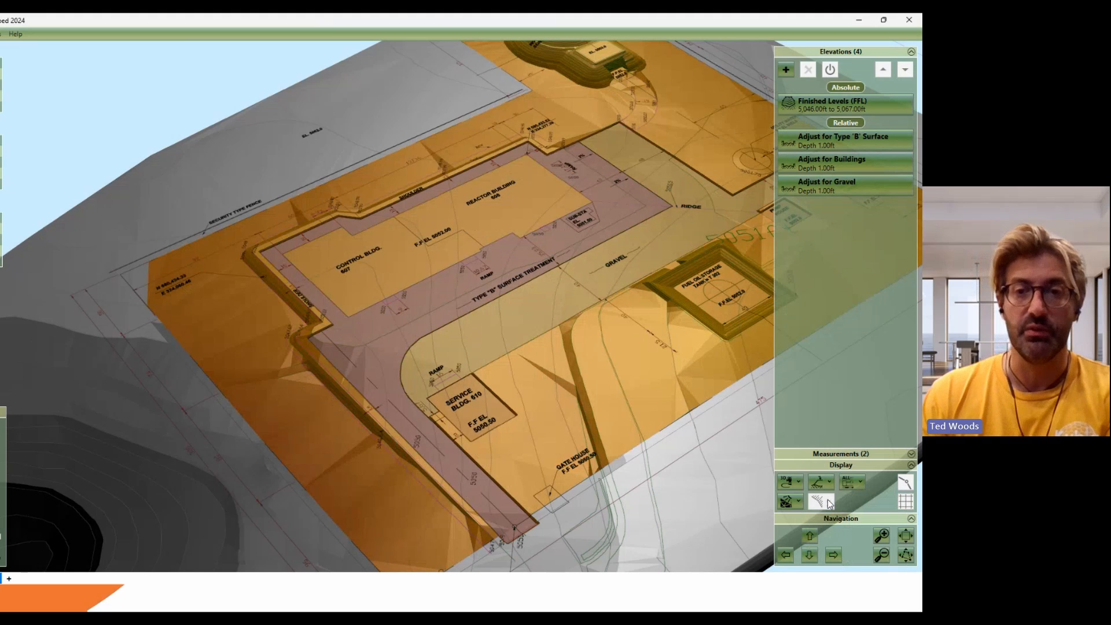
pyautogui.click(822, 482)
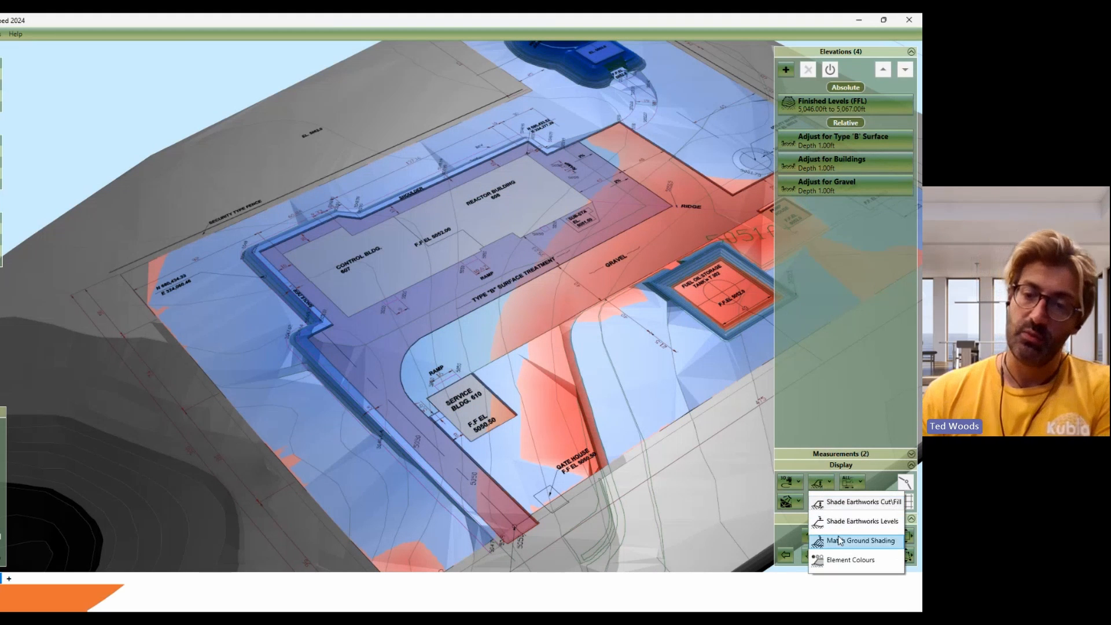
pyautogui.click(839, 557)
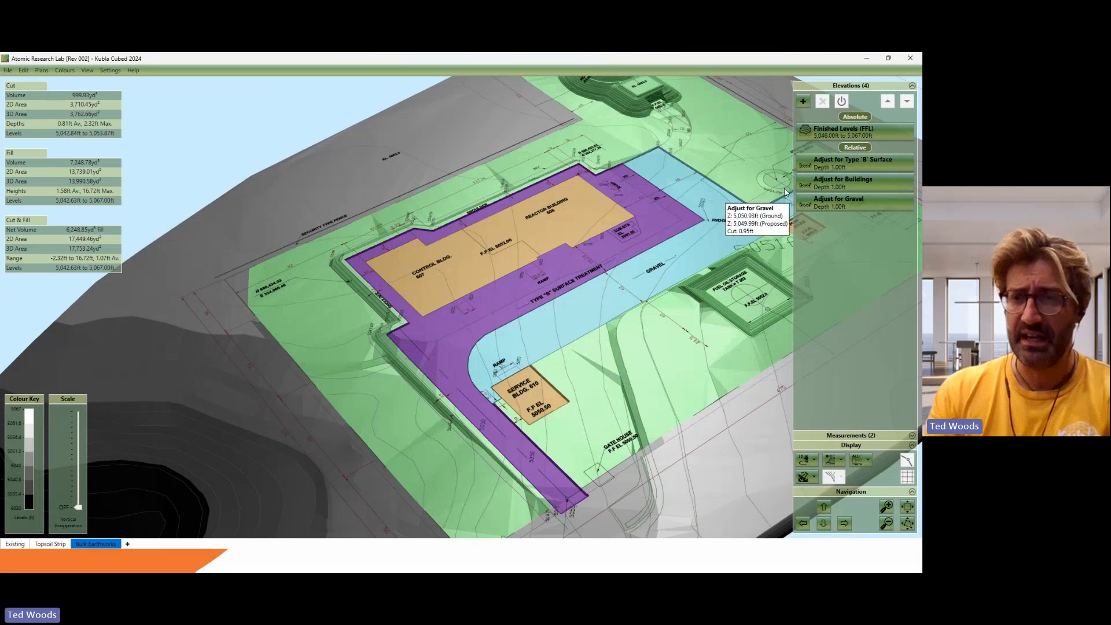
# Step: Change the colour of the Adjust for Buildings element to pink and deselect the element
pyautogui.click(843, 178)
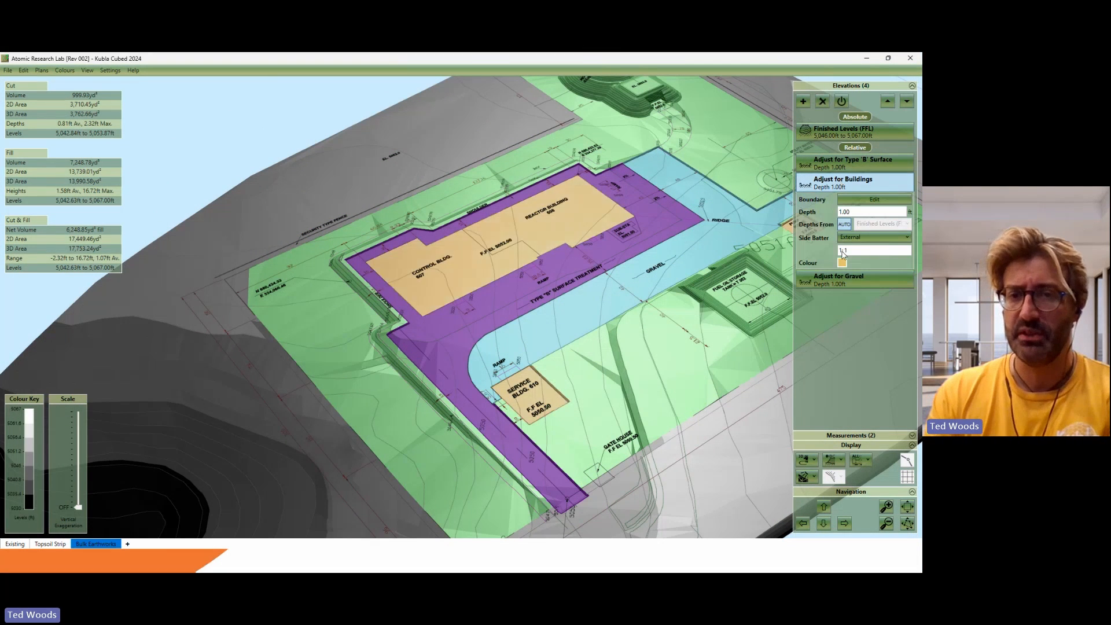
pyautogui.click(843, 263)
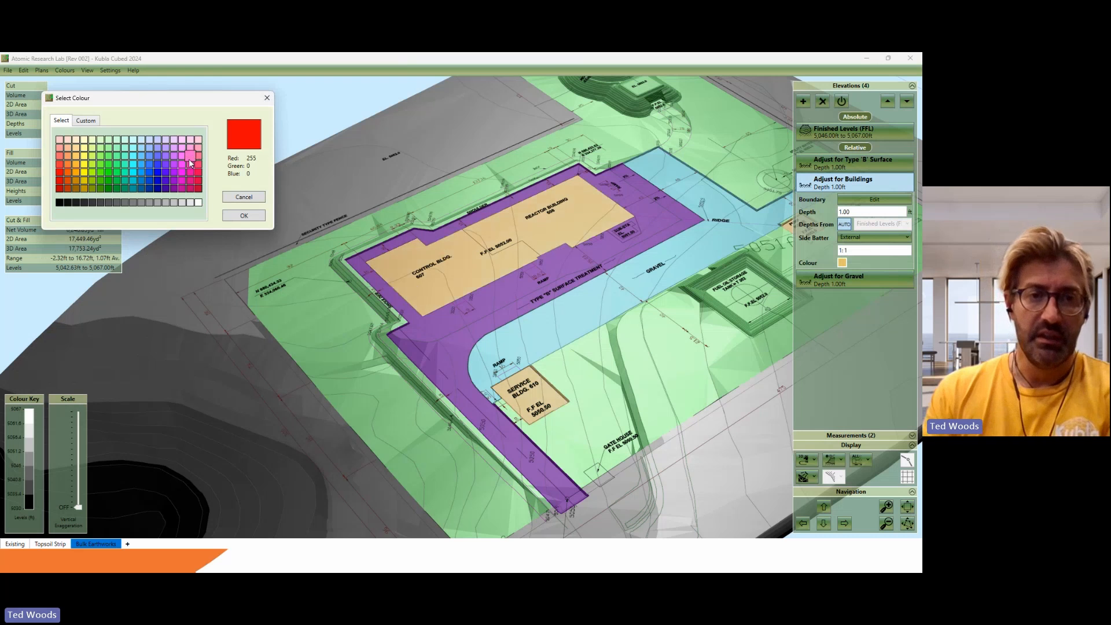
pyautogui.click(190, 156)
pyautogui.click(235, 218)
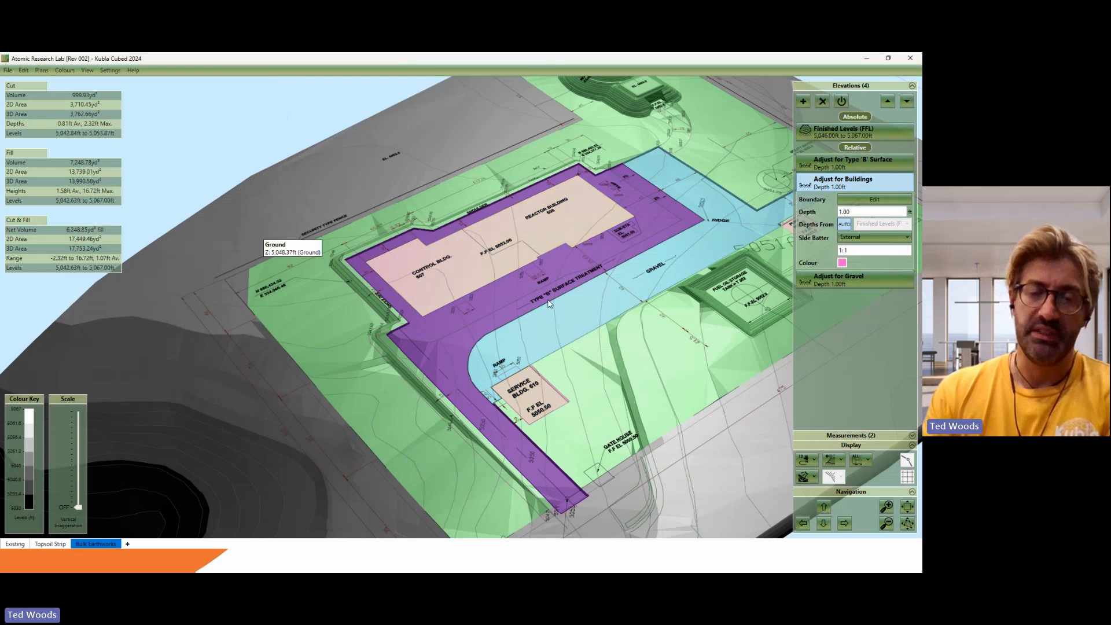
pyautogui.click(587, 266)
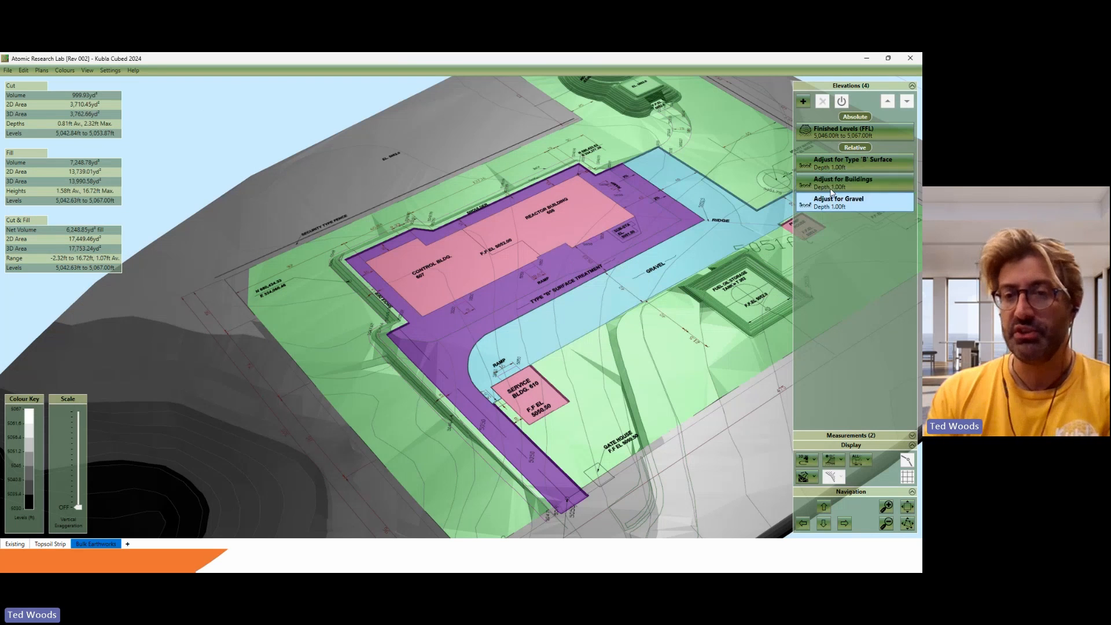
# Step: Move the Adjust for Buildings element above Adjust for Type 'B' Surface in the relative elements order
pyautogui.moveTo(657, 212)
pyautogui.moveTo(514, 231)
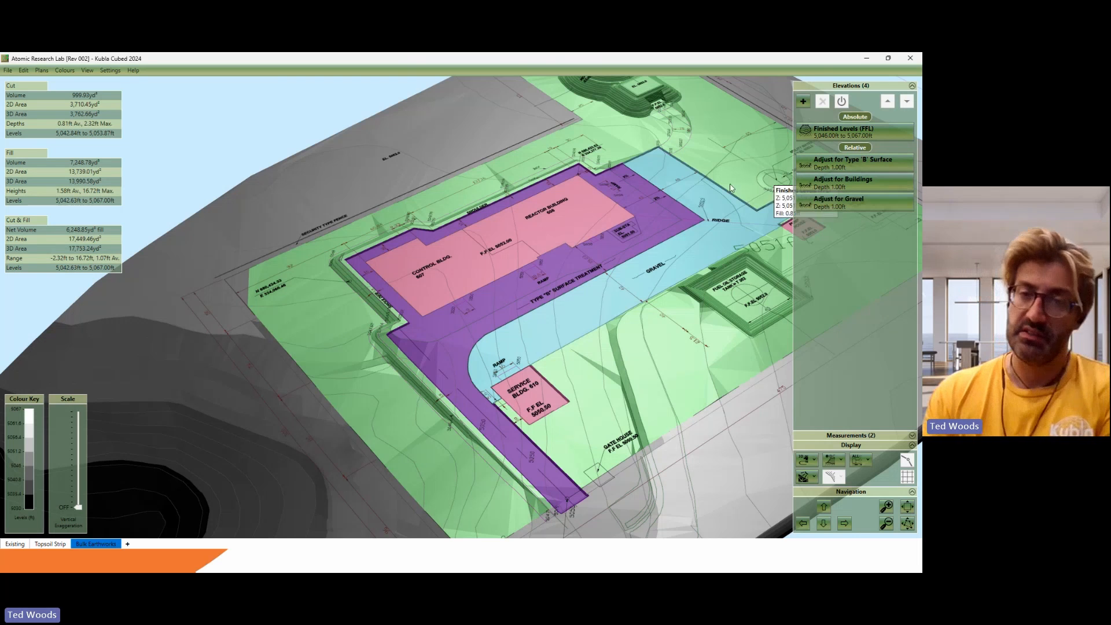
pyautogui.click(881, 184)
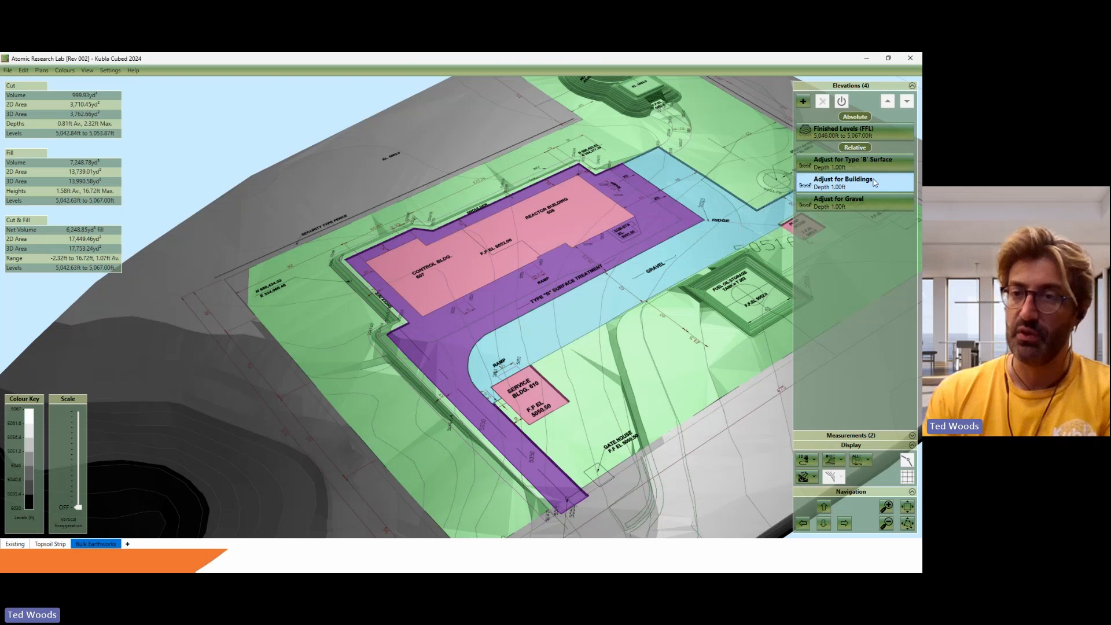
pyautogui.click(887, 102)
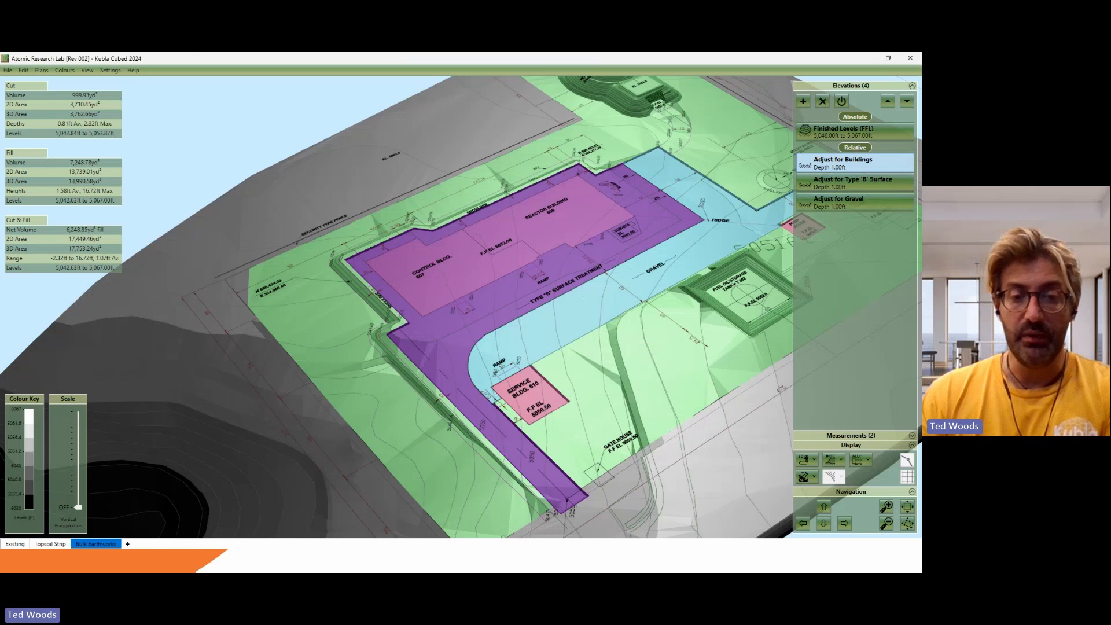
pyautogui.hotkey('alt', 'Tab')
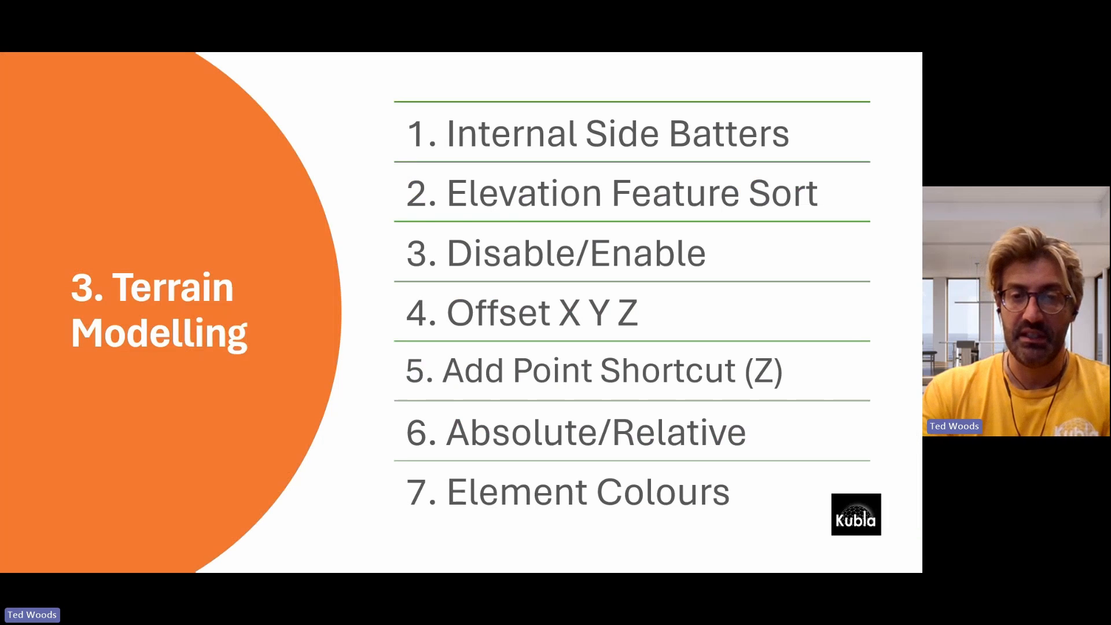
pyautogui.press('Right')
pyautogui.press('Right')
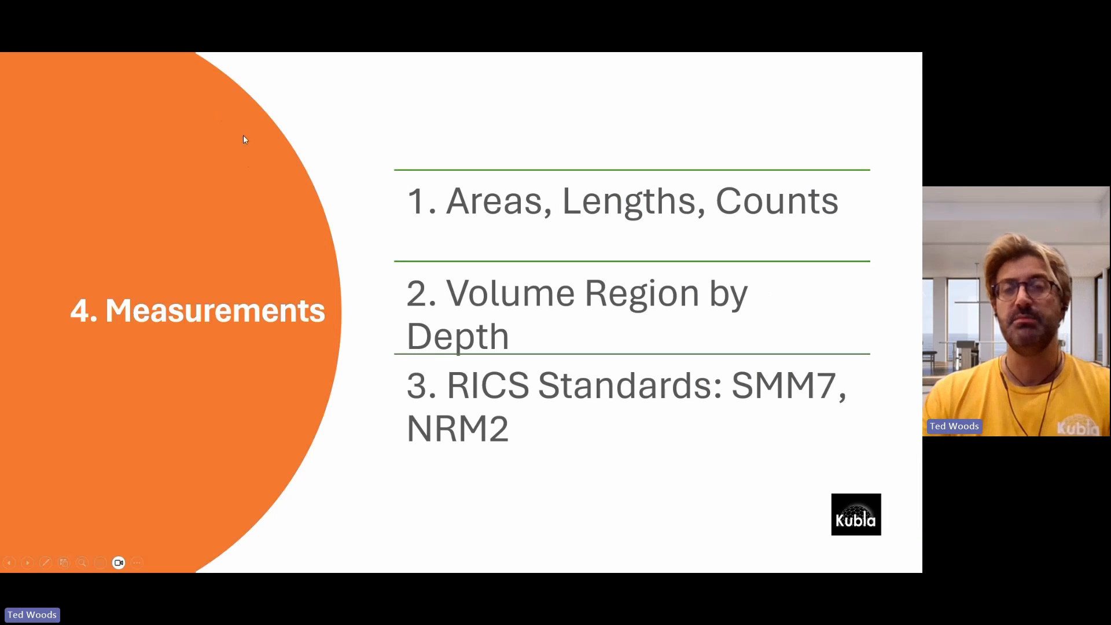
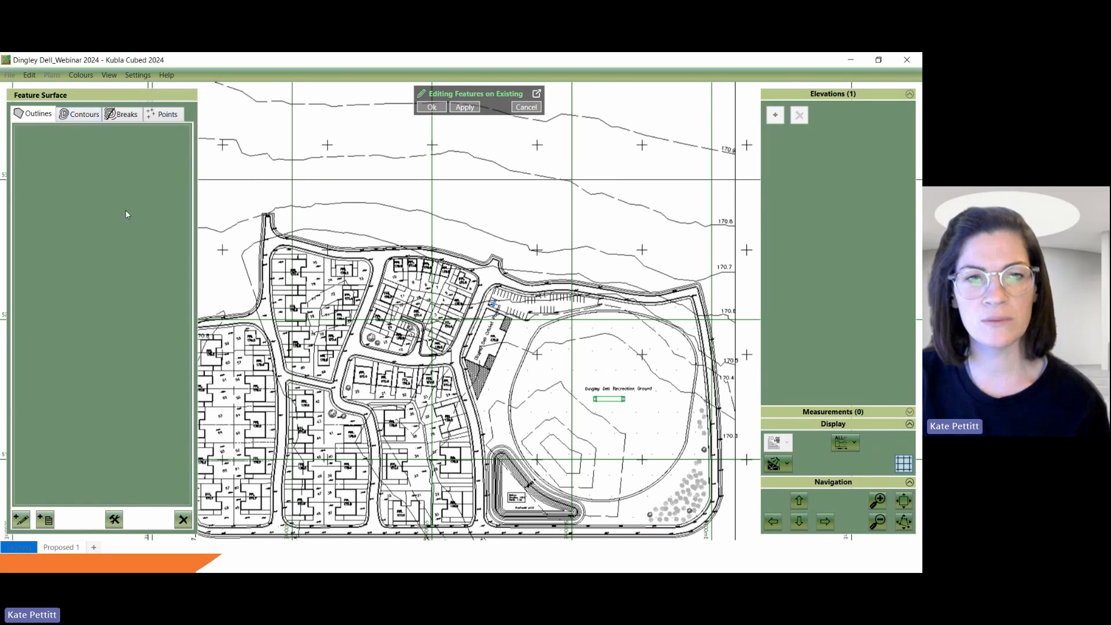
# Step: Start loading contours for the existing feature surface from the Dingley Dell Pond CAD plan
pyautogui.moveTo(367, 247); pyautogui.dragTo(407, 251, button='middle')
pyautogui.scroll(-1, 407, 251)
pyautogui.moveTo(372, 196); pyautogui.dragTo(369, 214, button='middle')
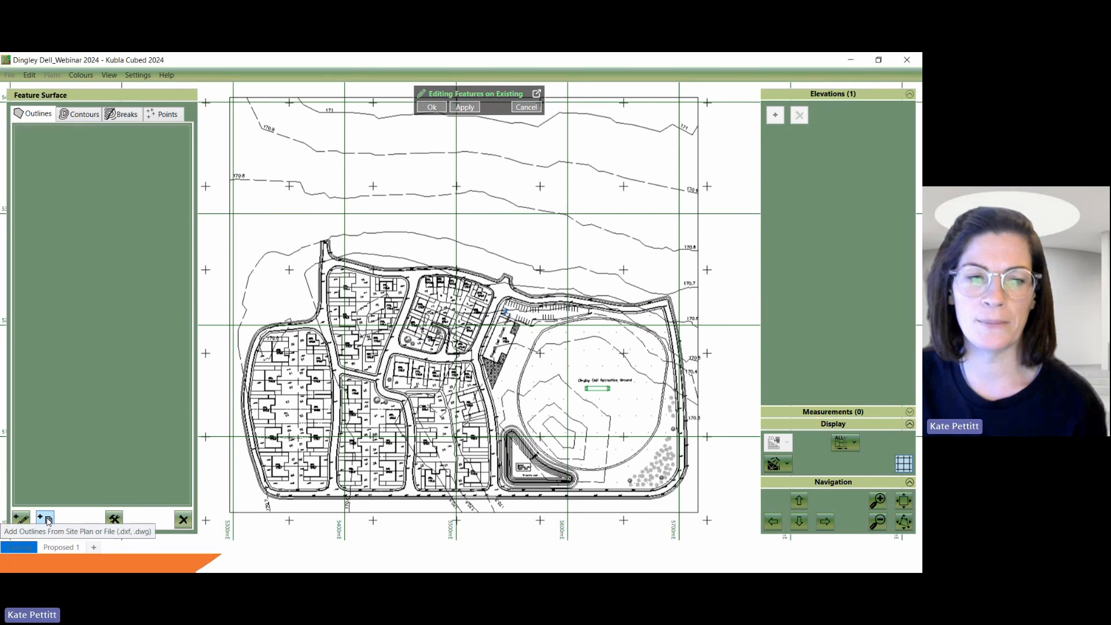
pyautogui.click(78, 118)
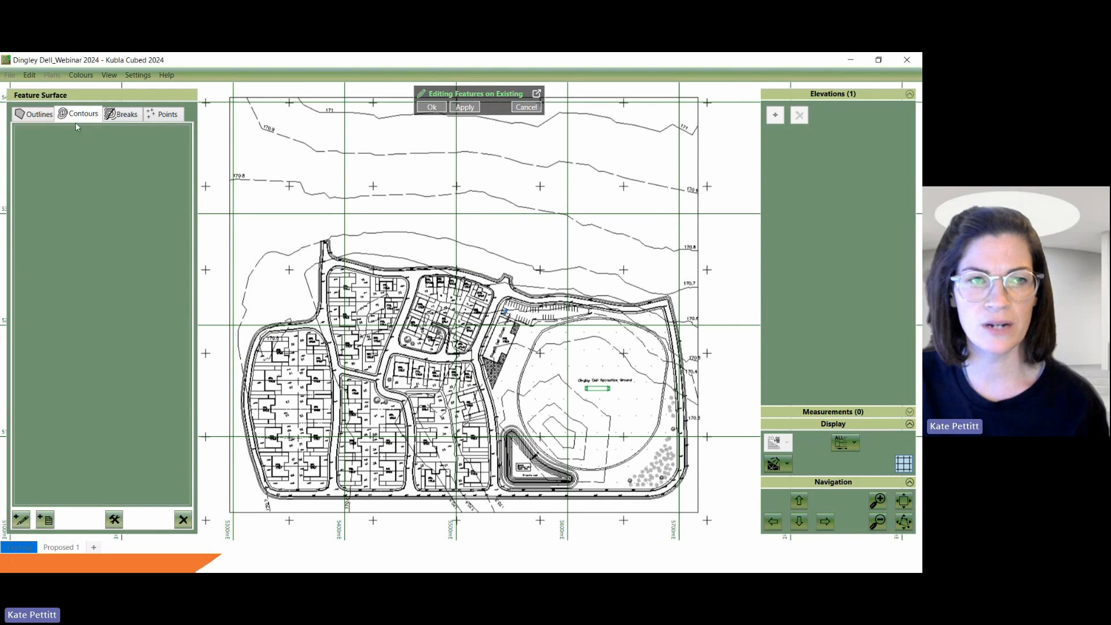
pyautogui.click(44, 521)
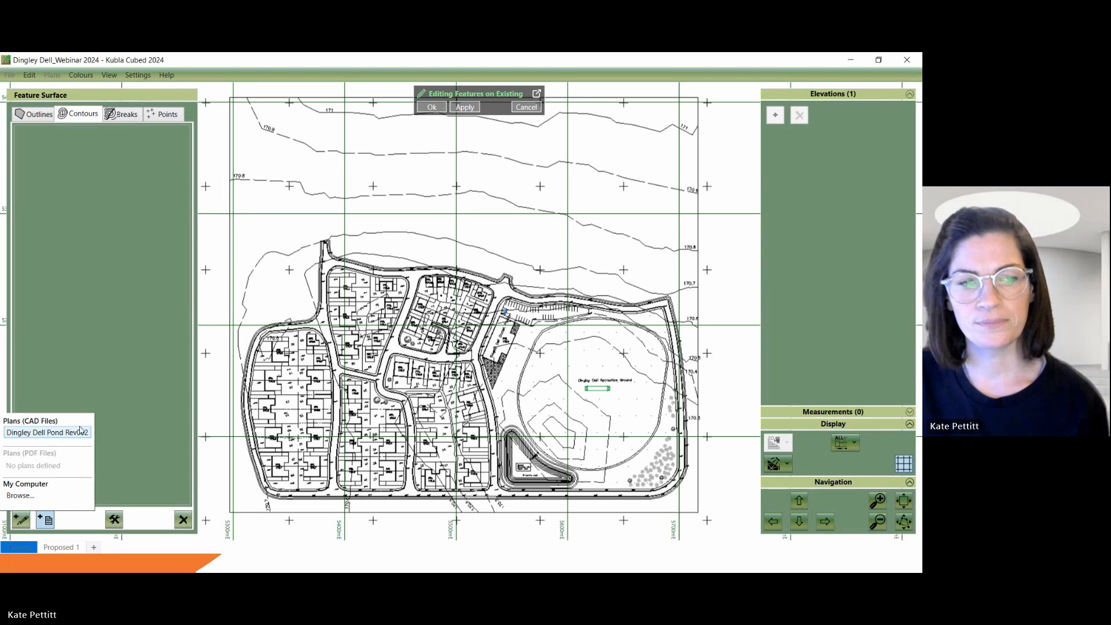
pyautogui.click(80, 432)
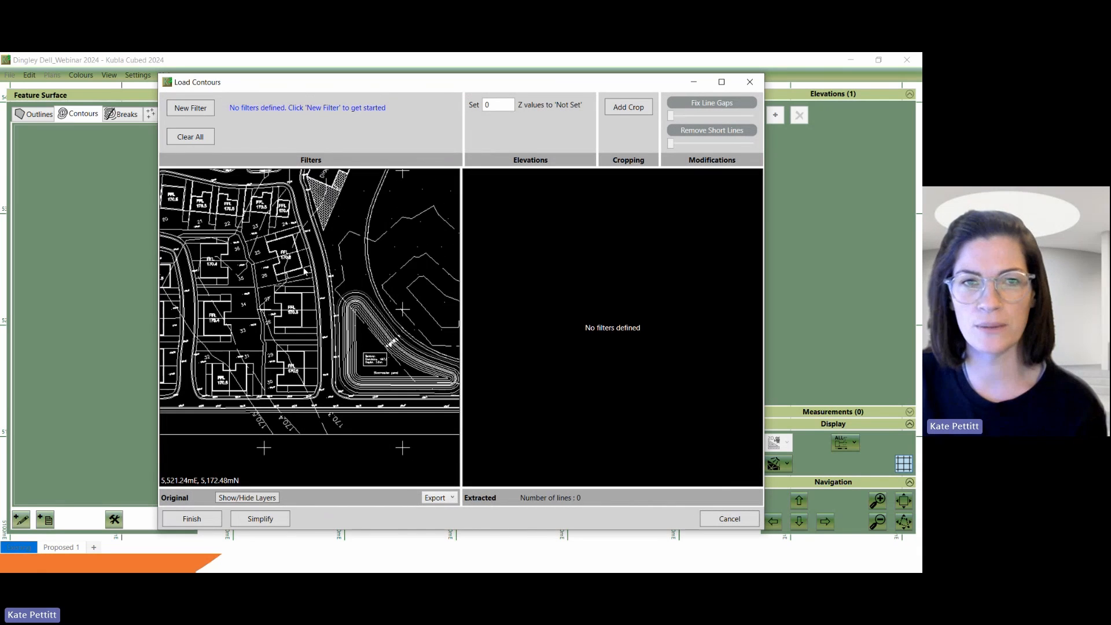
# Step: Add a contour filter by sampling part of a dashed contour line north of the housing plots
pyautogui.scroll(-4, 304, 270)
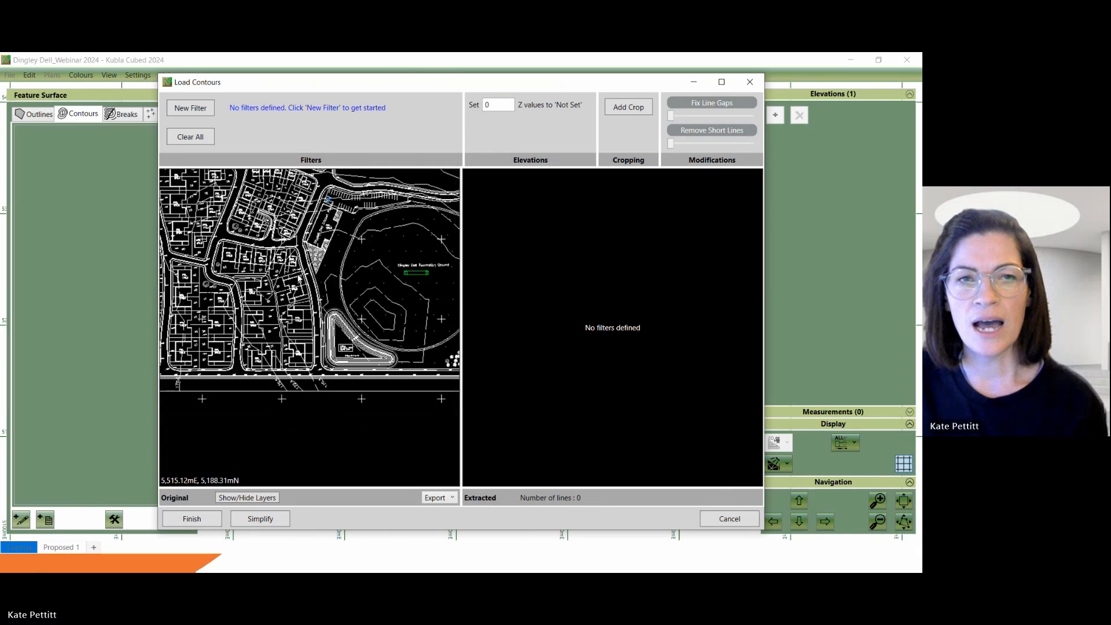
pyautogui.moveTo(298, 275); pyautogui.dragTo(316, 365, button='middle')
pyautogui.scroll(-2, 269, 365)
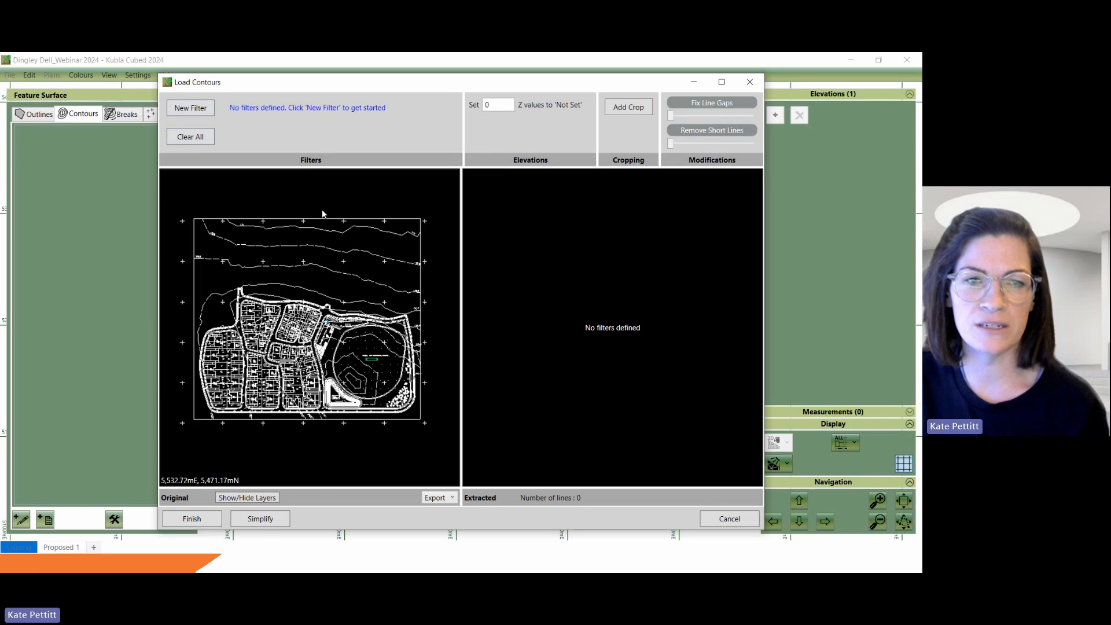
pyautogui.scroll(2, 301, 280)
pyautogui.scroll(2, 307, 273)
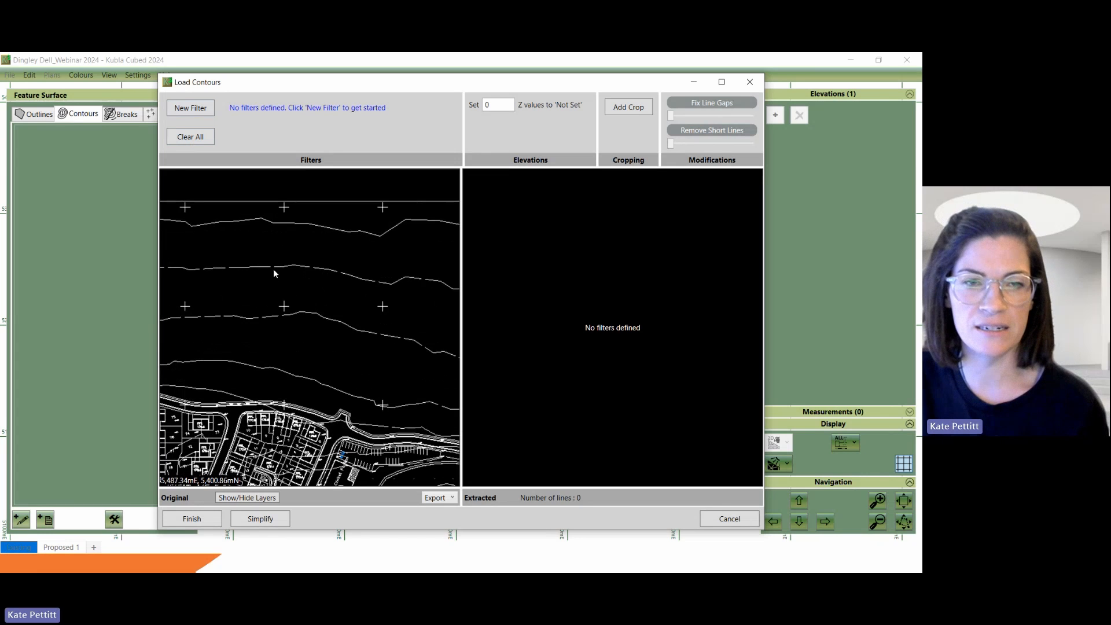
pyautogui.click(200, 112)
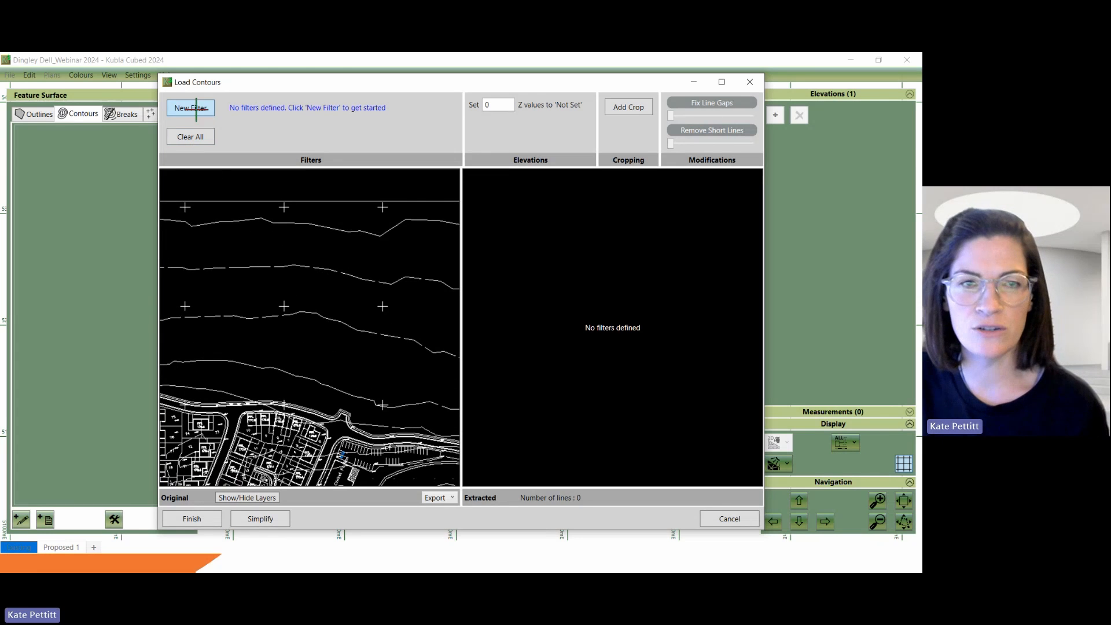
pyautogui.moveTo(349, 292); pyautogui.dragTo(268, 249)
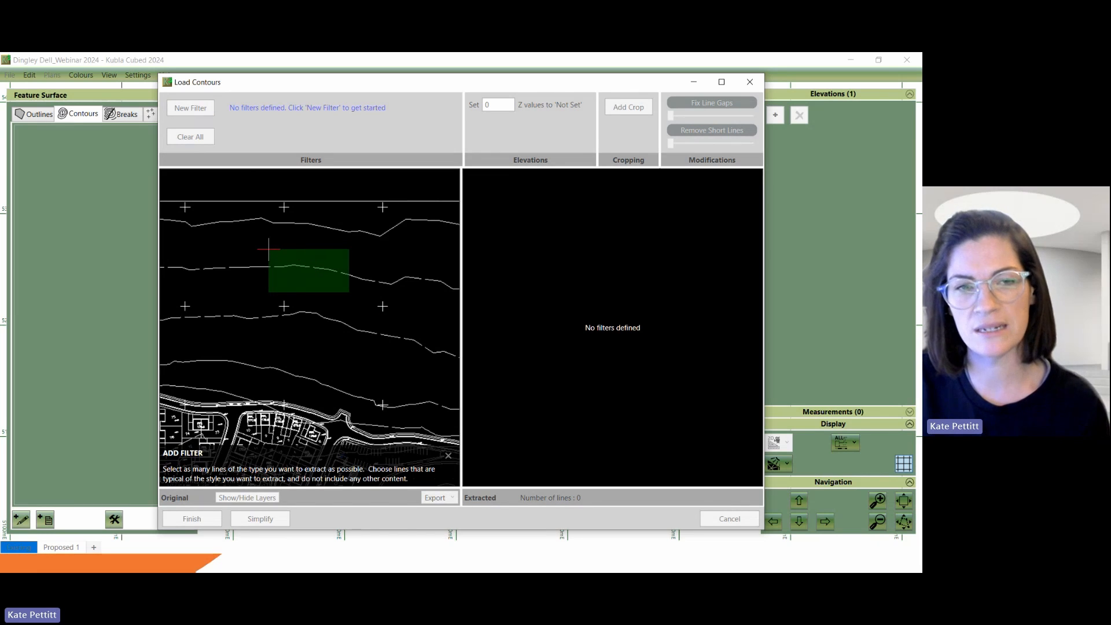
pyautogui.moveTo(269, 249); pyautogui.dragTo(268, 249)
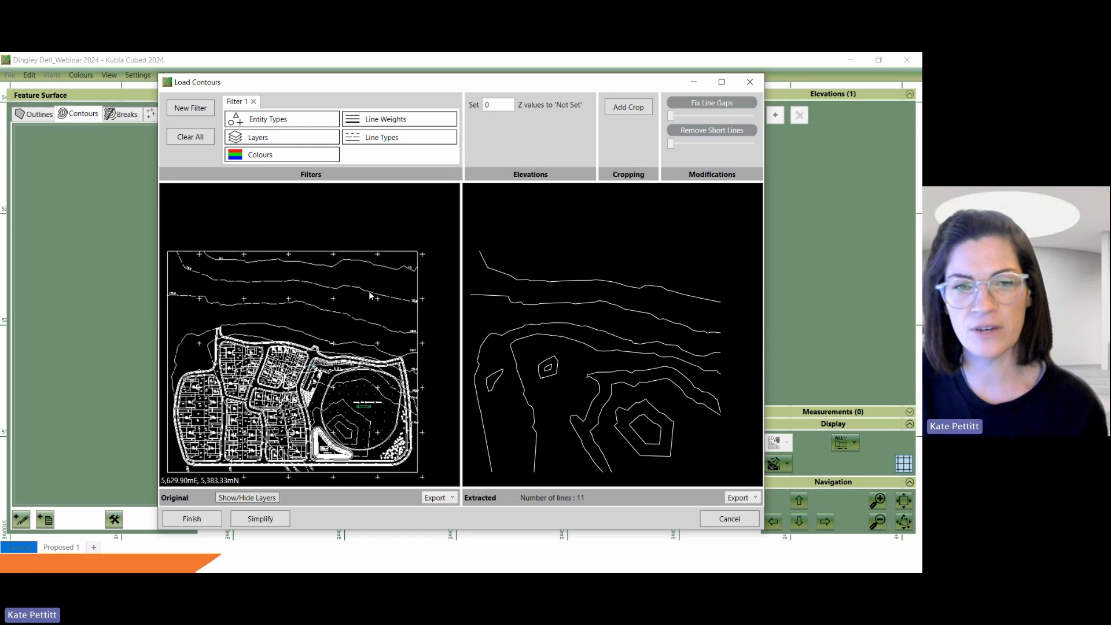
# Step: Add a second filter by sampling part of the solid major contour near the plan's northern edge
pyautogui.scroll(5, 595, 286)
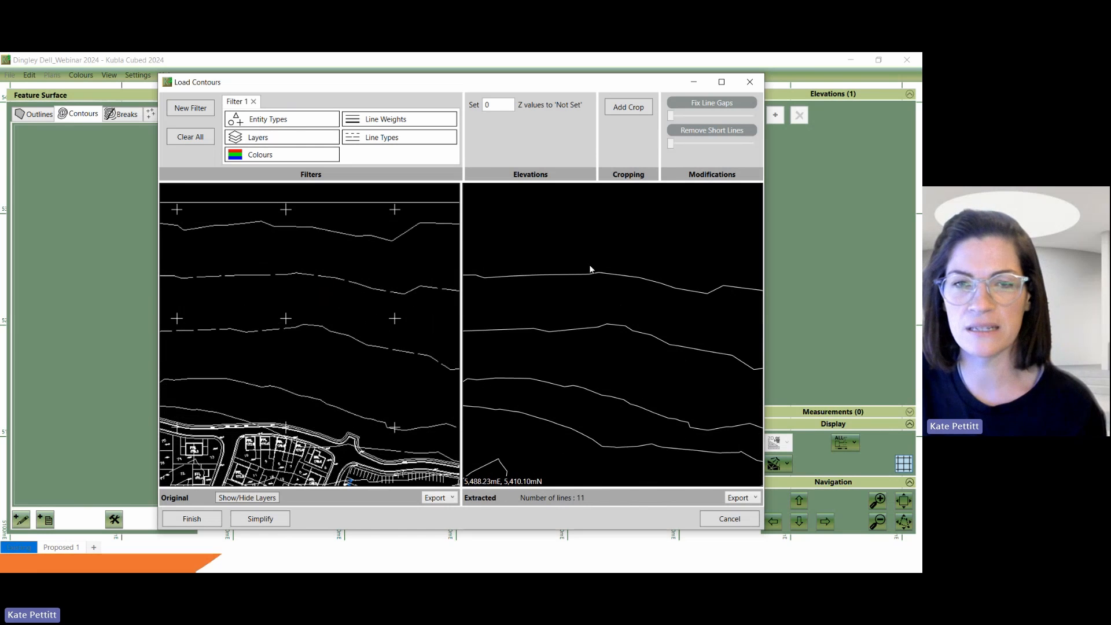
pyautogui.scroll(-3, 589, 298)
pyautogui.scroll(-2, 588, 301)
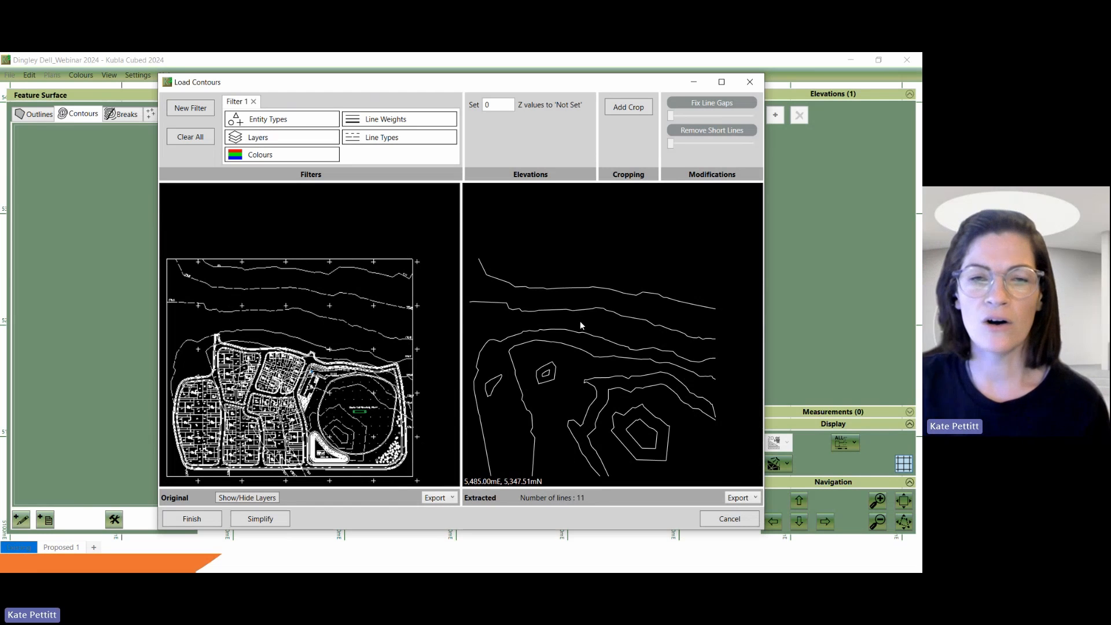
pyautogui.moveTo(363, 313); pyautogui.dragTo(386, 283)
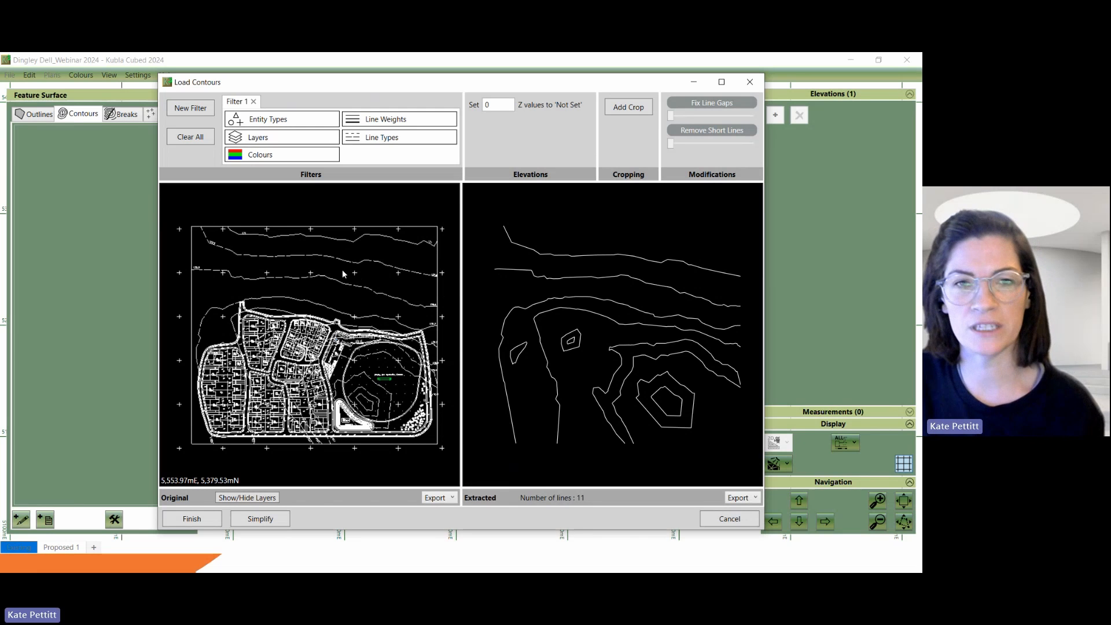
pyautogui.scroll(1, 343, 269)
pyautogui.scroll(2, 328, 262)
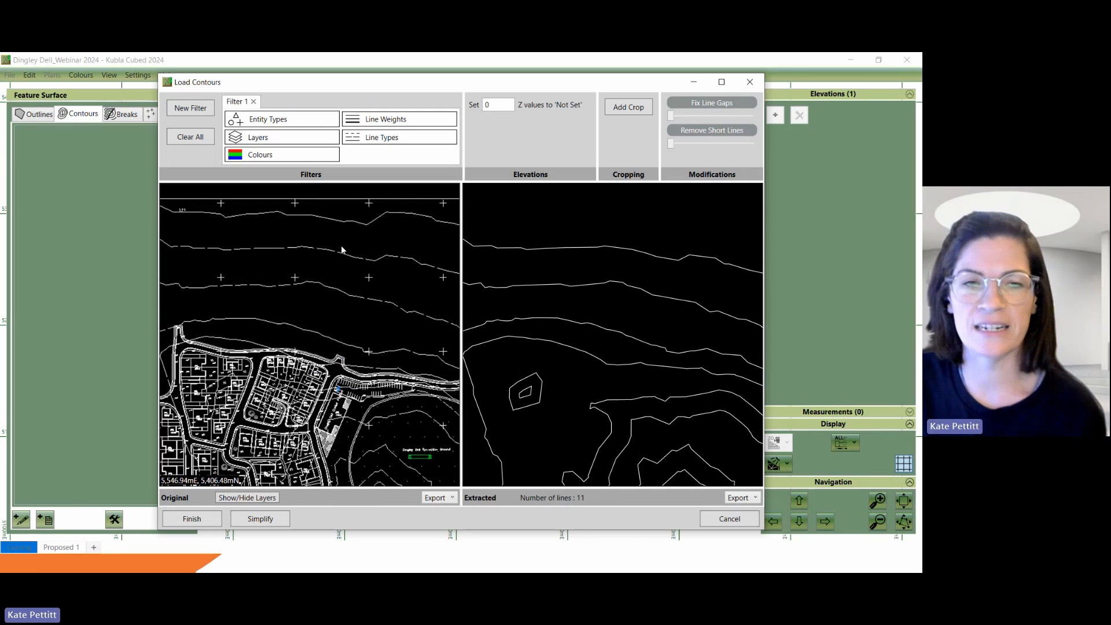
pyautogui.moveTo(342, 240); pyautogui.dragTo(321, 276, button='middle')
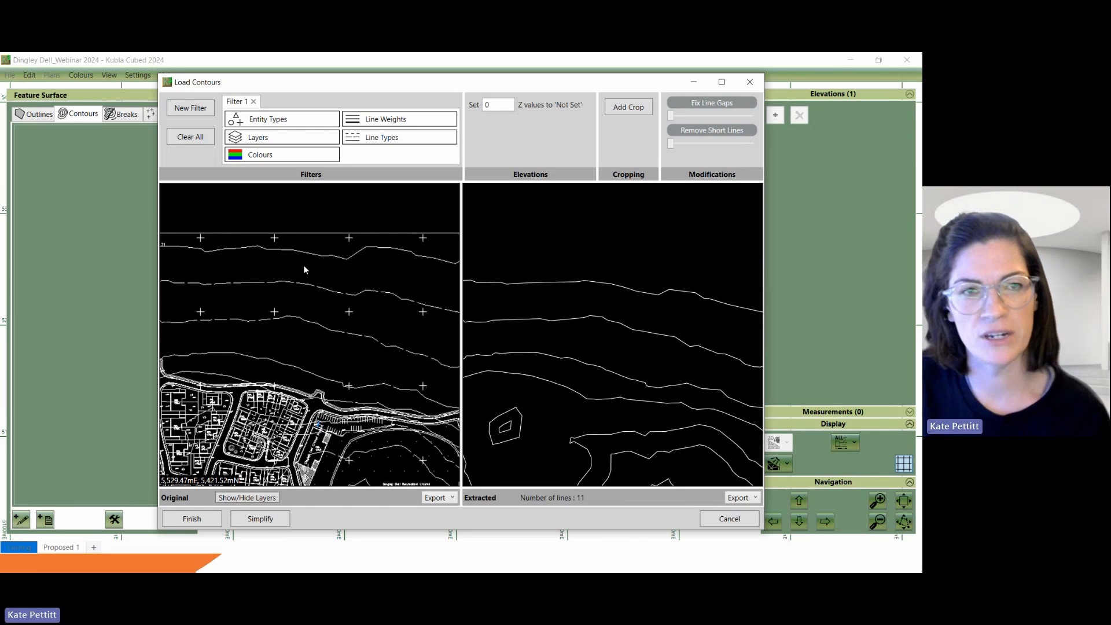
pyautogui.click(191, 108)
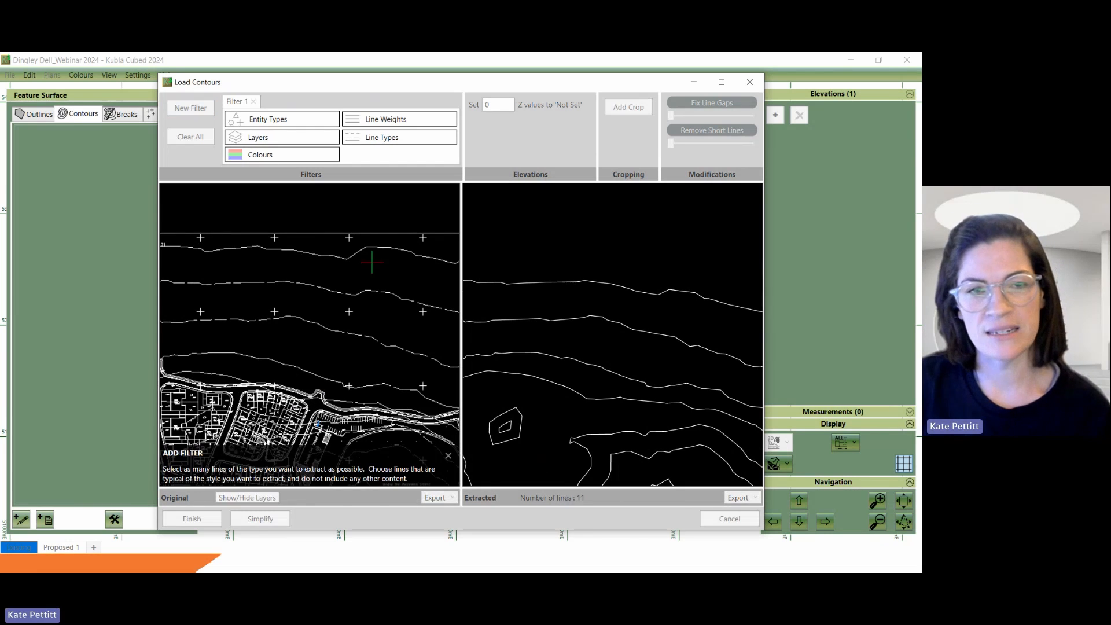
pyautogui.moveTo(348, 267); pyautogui.dragTo(295, 246)
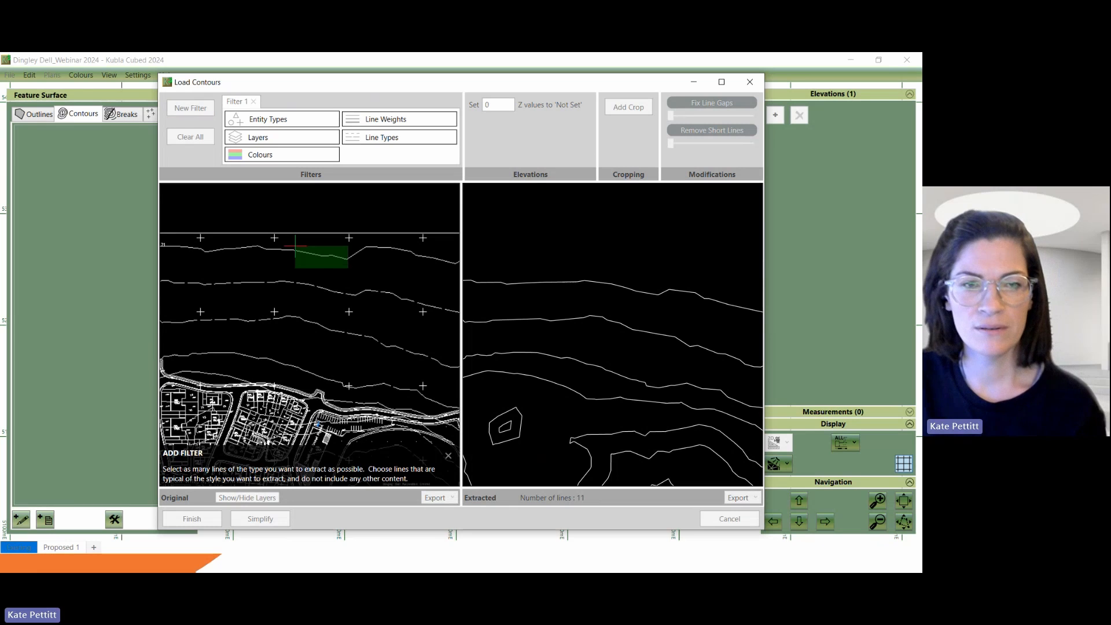
pyautogui.scroll(-3, 332, 272)
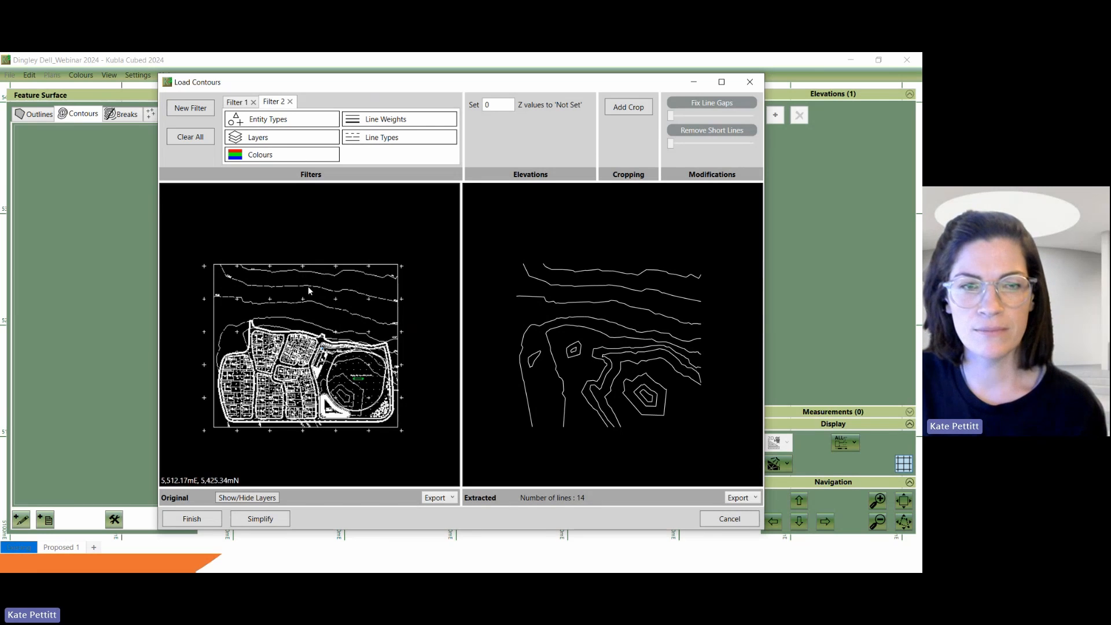
# Step: Turn the Major Contours layer off in Filter 2's layer list and back on
pyautogui.click(280, 140)
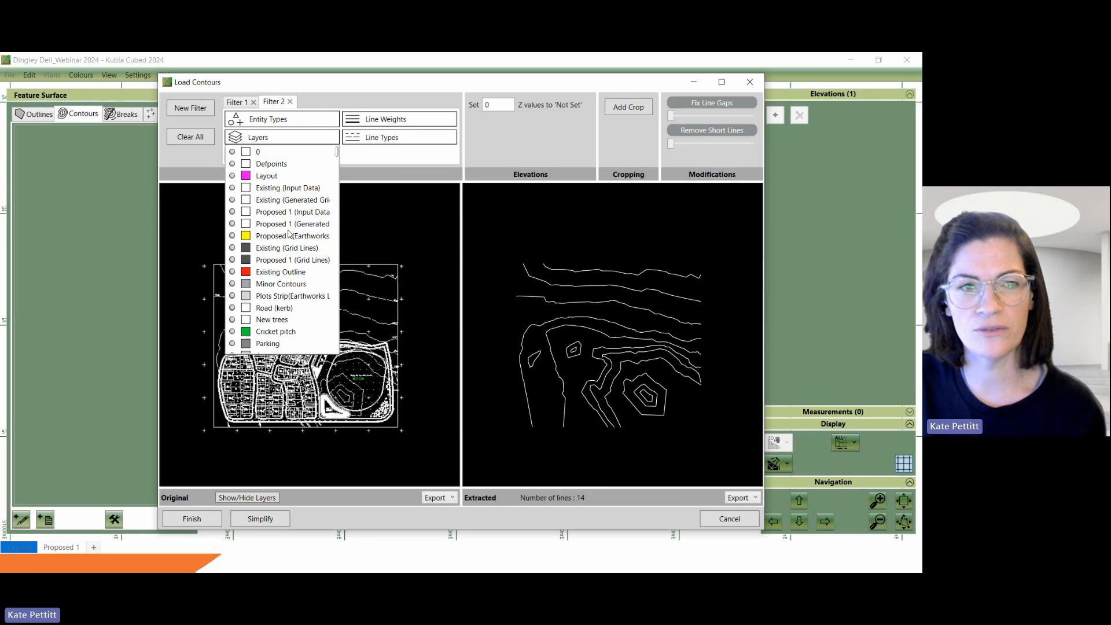
pyautogui.scroll(-10, 281, 275)
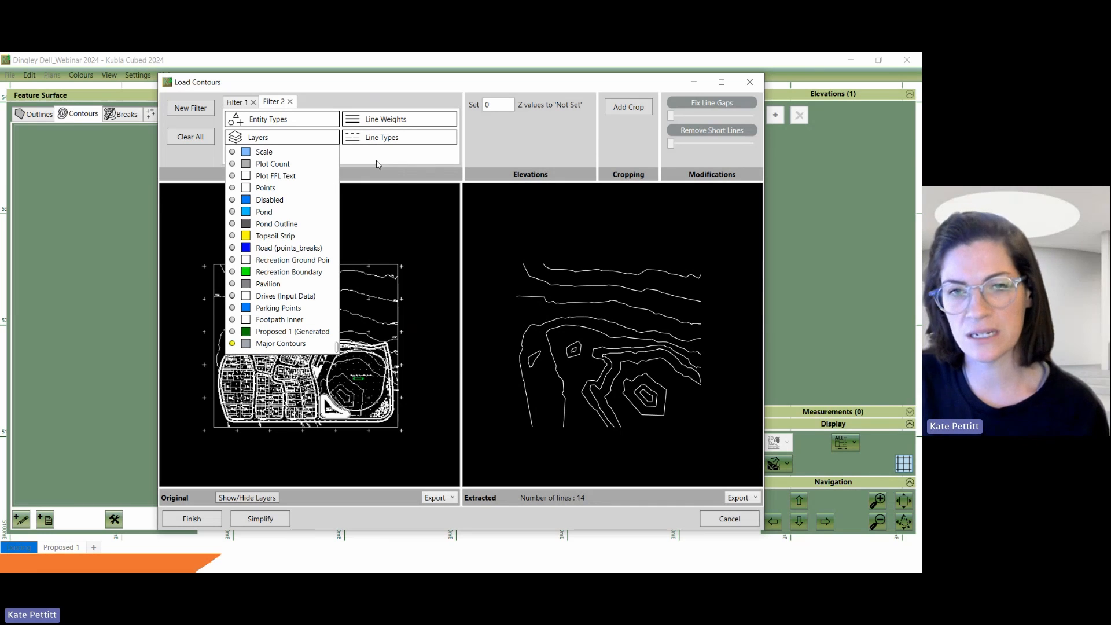
pyautogui.click(233, 344)
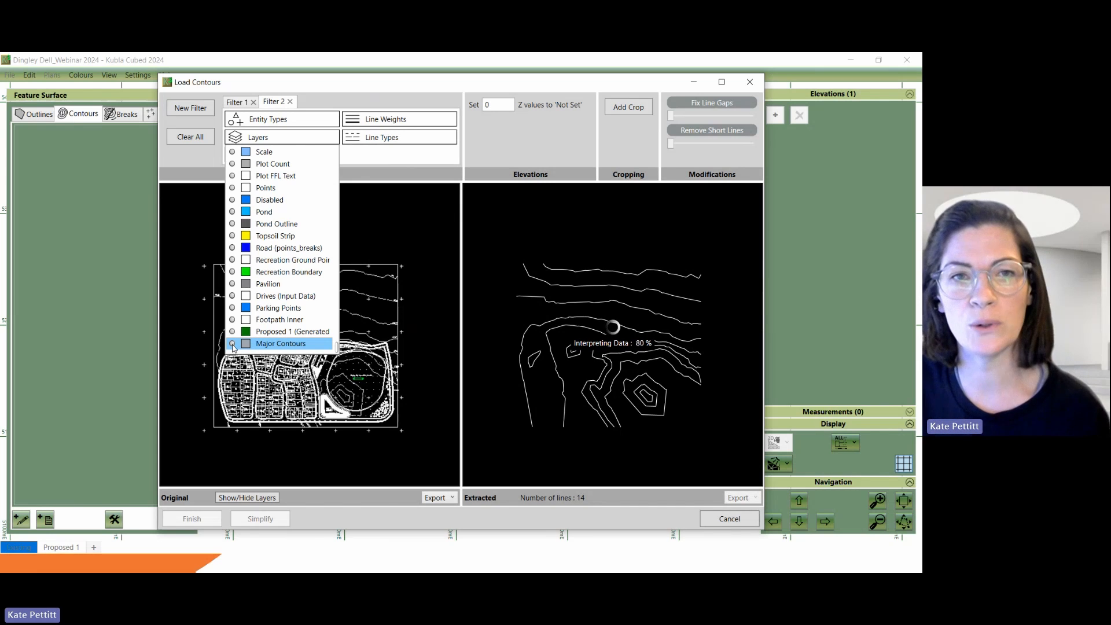
pyautogui.click(233, 345)
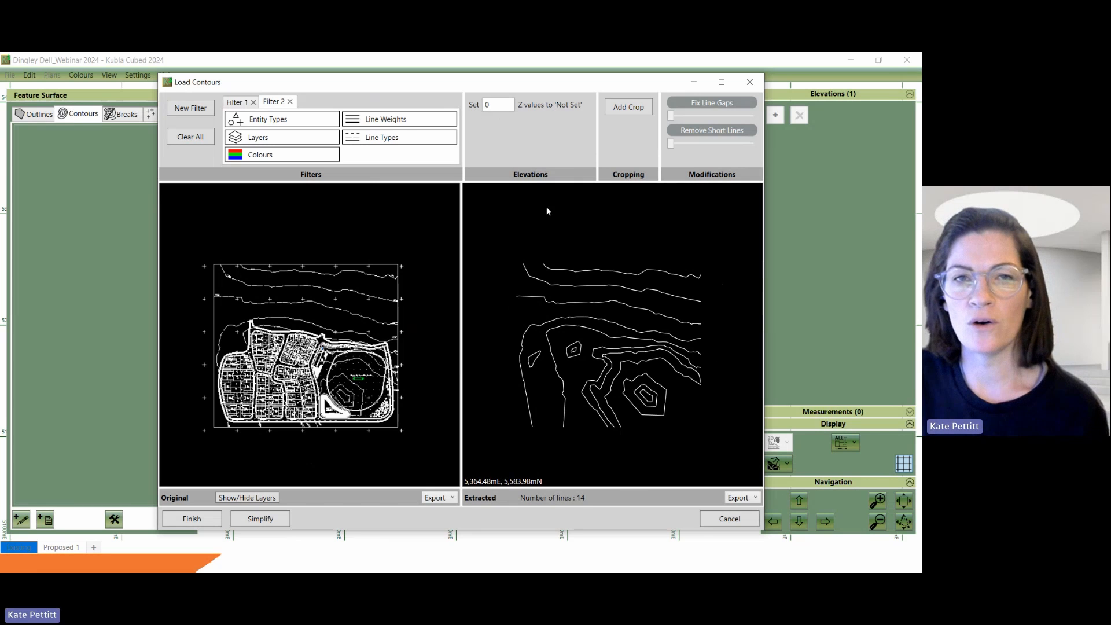
# Step: Set the elevation value that is converted to 'Not Set' to -9999
pyautogui.scroll(2, 546, 203)
pyautogui.moveTo(388, 266); pyautogui.dragTo(385, 217)
pyautogui.scroll(1, 382, 220)
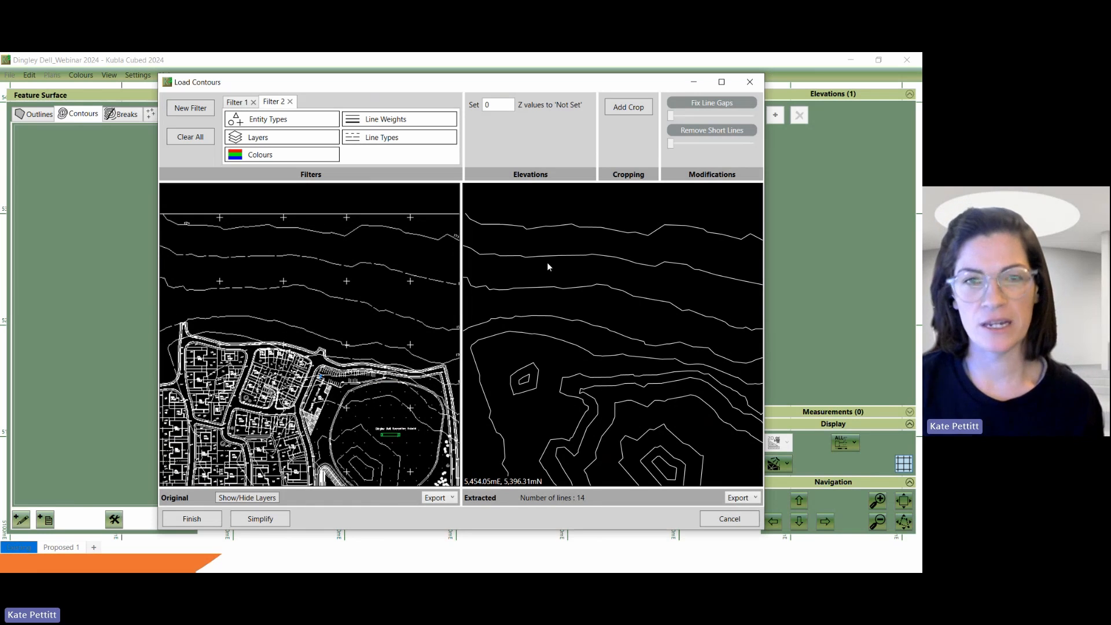
pyautogui.doubleClick(495, 104)
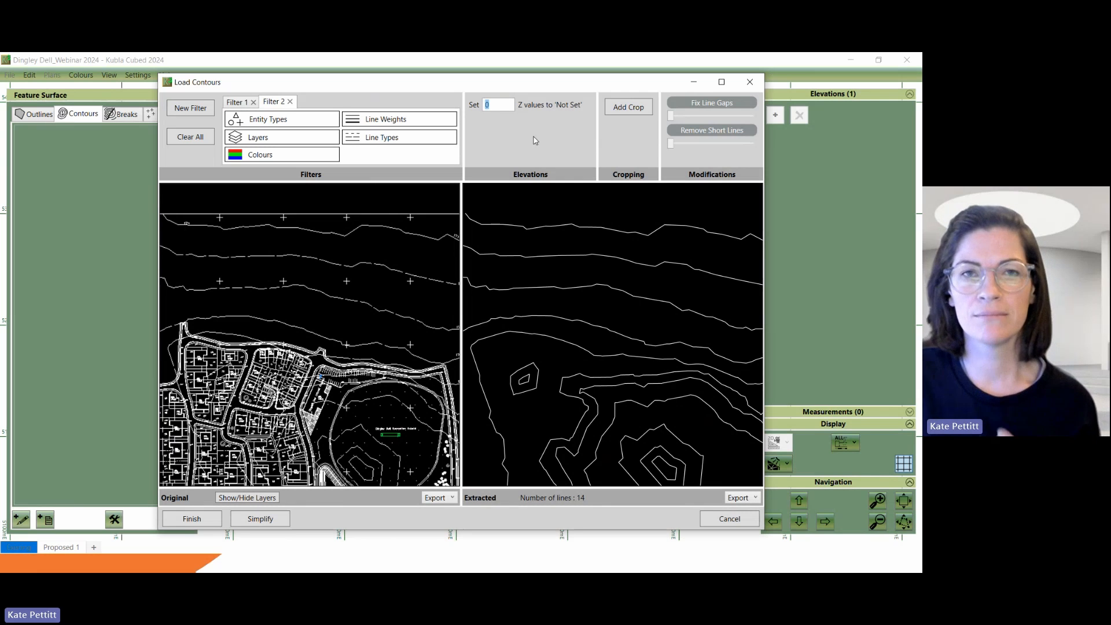
pyautogui.click(494, 105)
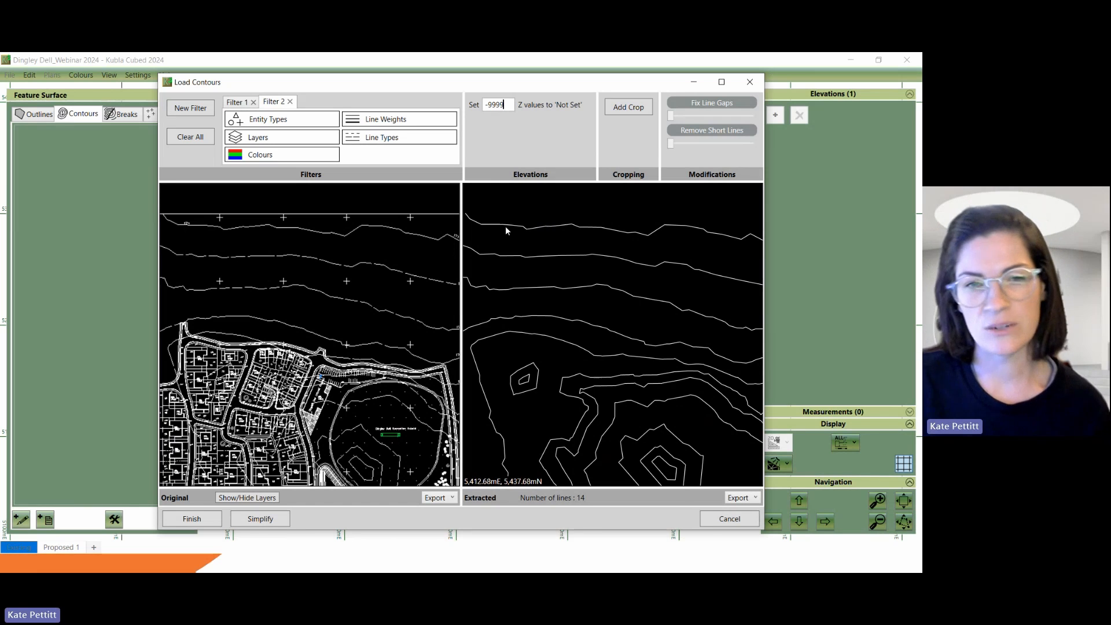
pyautogui.scroll(-3, 505, 230)
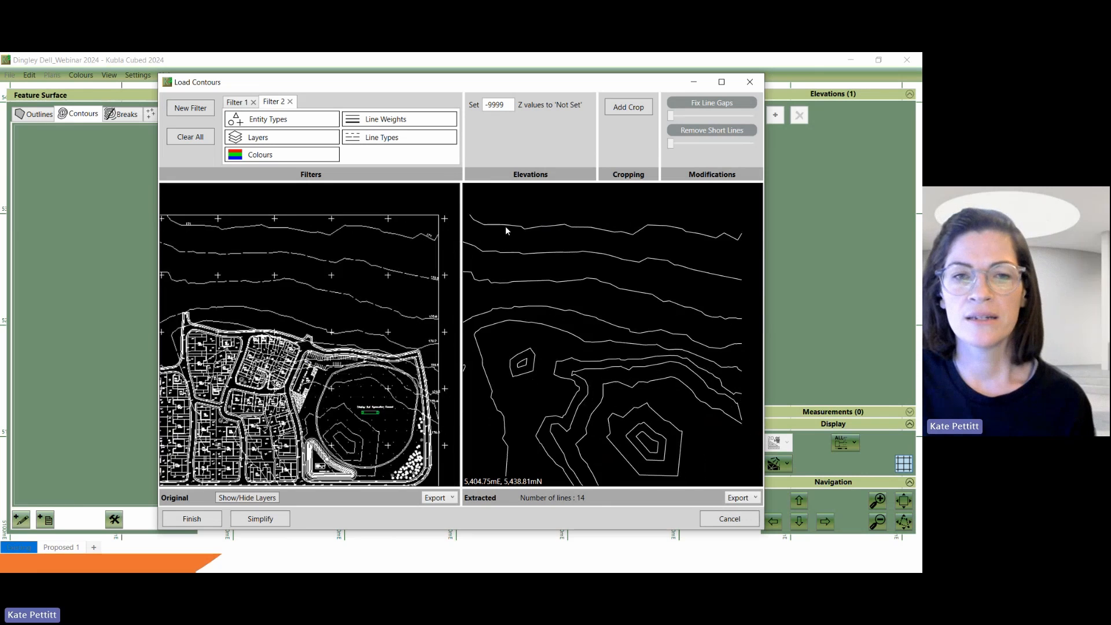
pyautogui.moveTo(521, 228); pyautogui.dragTo(525, 231, button='middle')
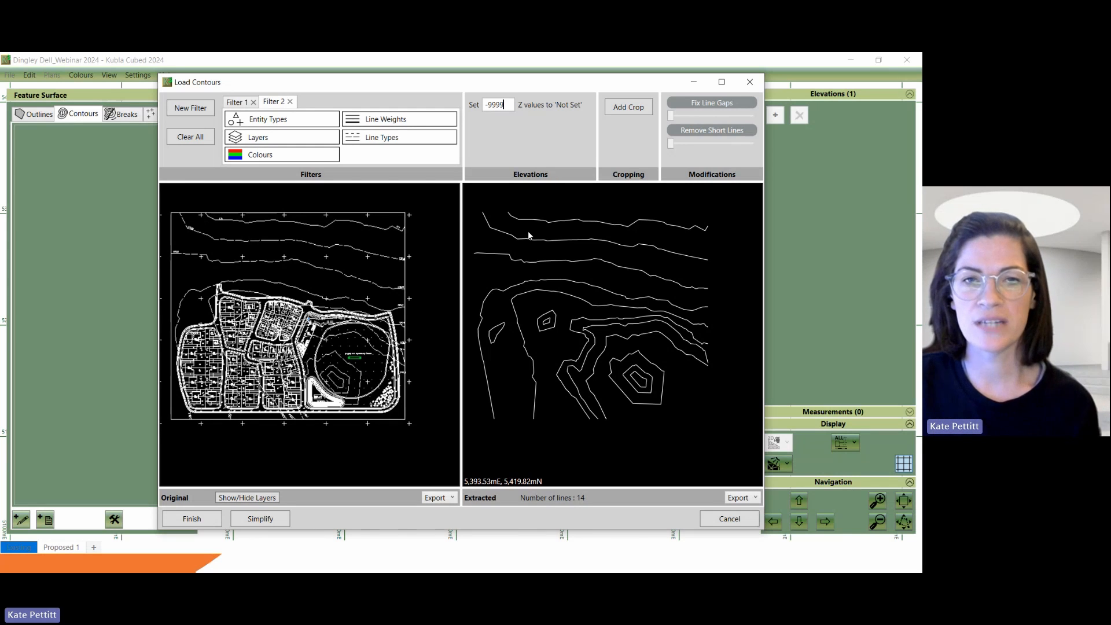
pyautogui.scroll(3, 540, 234)
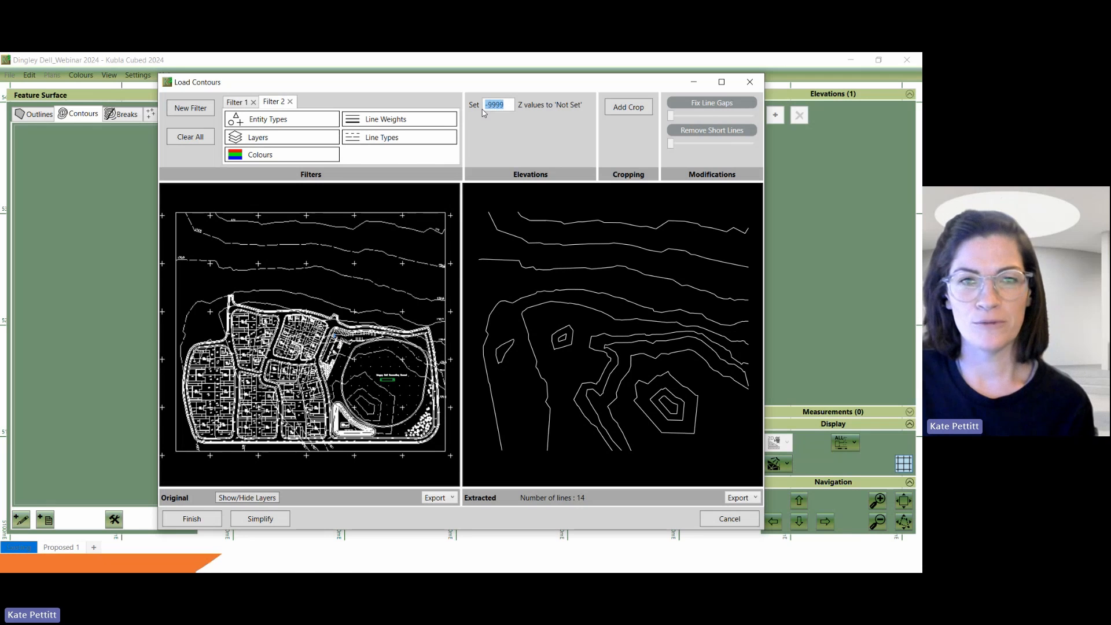
# Step: Restore the elevation value that is converted to 'Not Set' to 0
pyautogui.moveTo(506, 105); pyautogui.dragTo(481, 110)
pyautogui.press('BackSpace')
pyautogui.write('0')
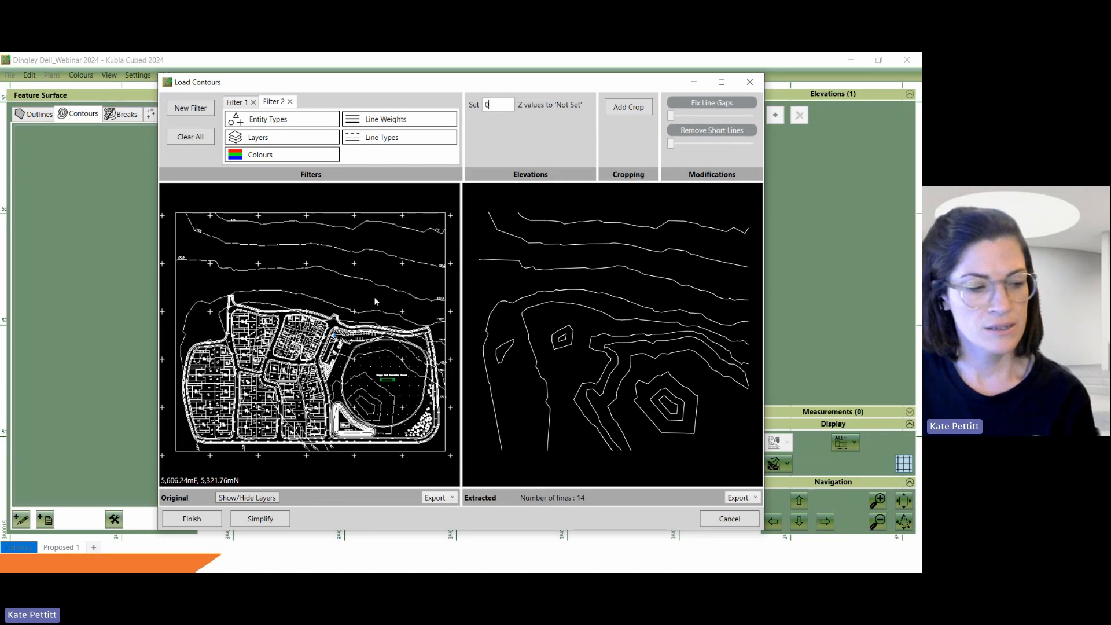
# Step: Trace a rectangular crop region around the southern part of the plan, enclosing the housing plots and recreation ground
pyautogui.click(625, 110)
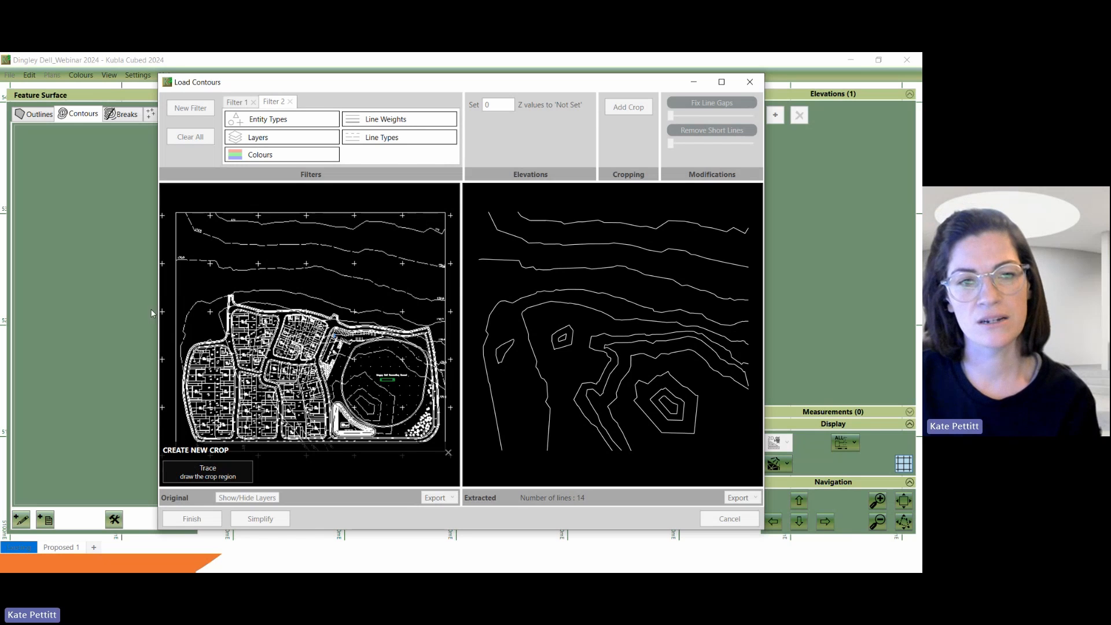
pyautogui.scroll(-3, 367, 365)
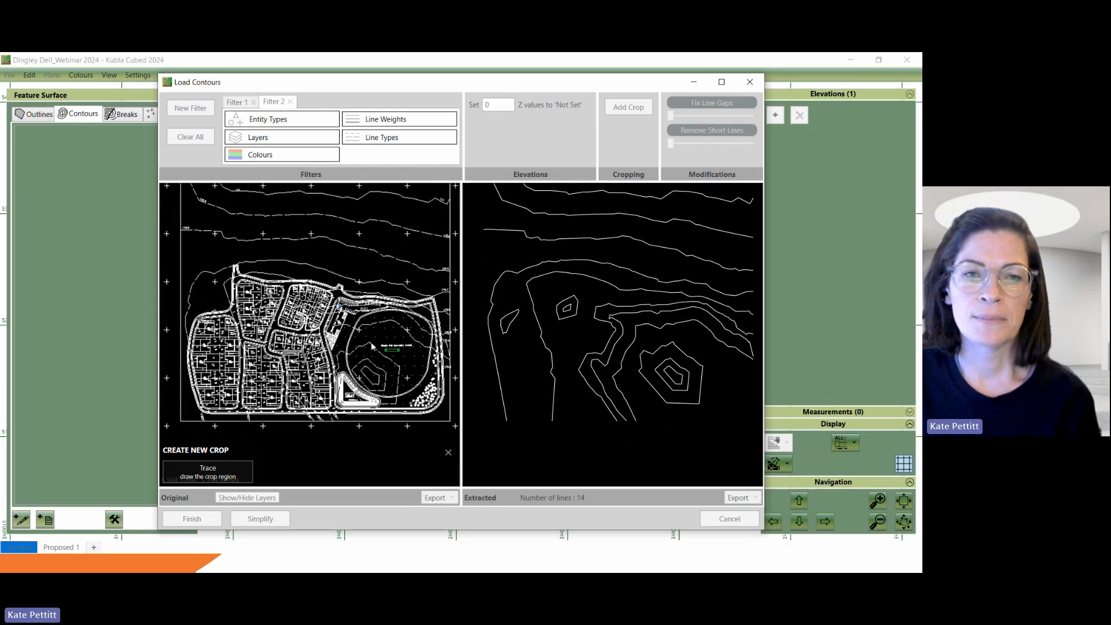
pyautogui.click(216, 478)
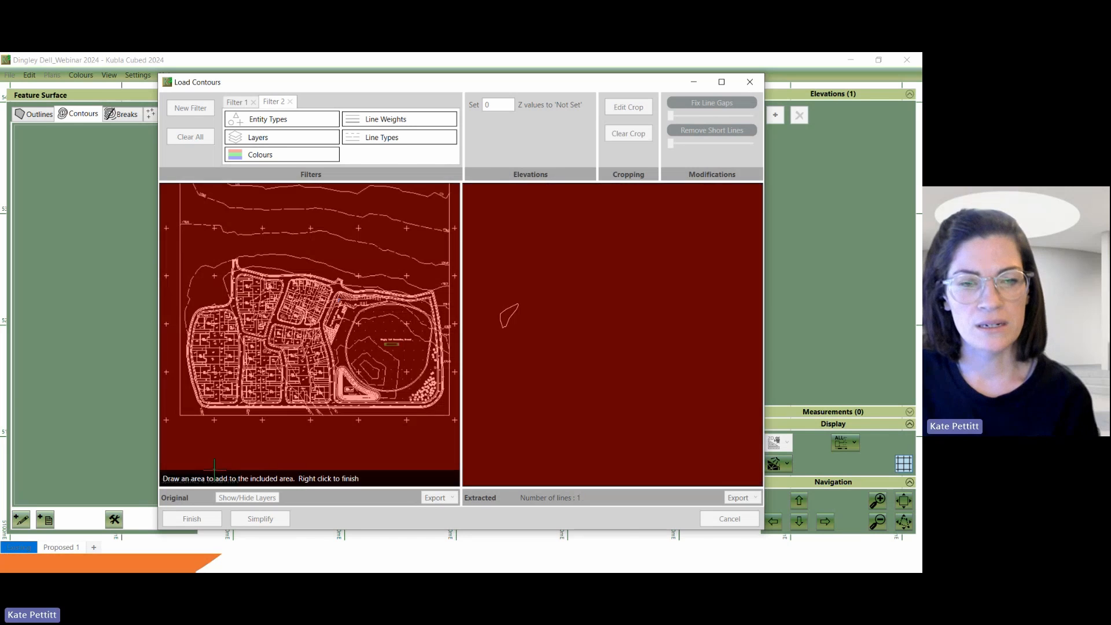
pyautogui.click(178, 248)
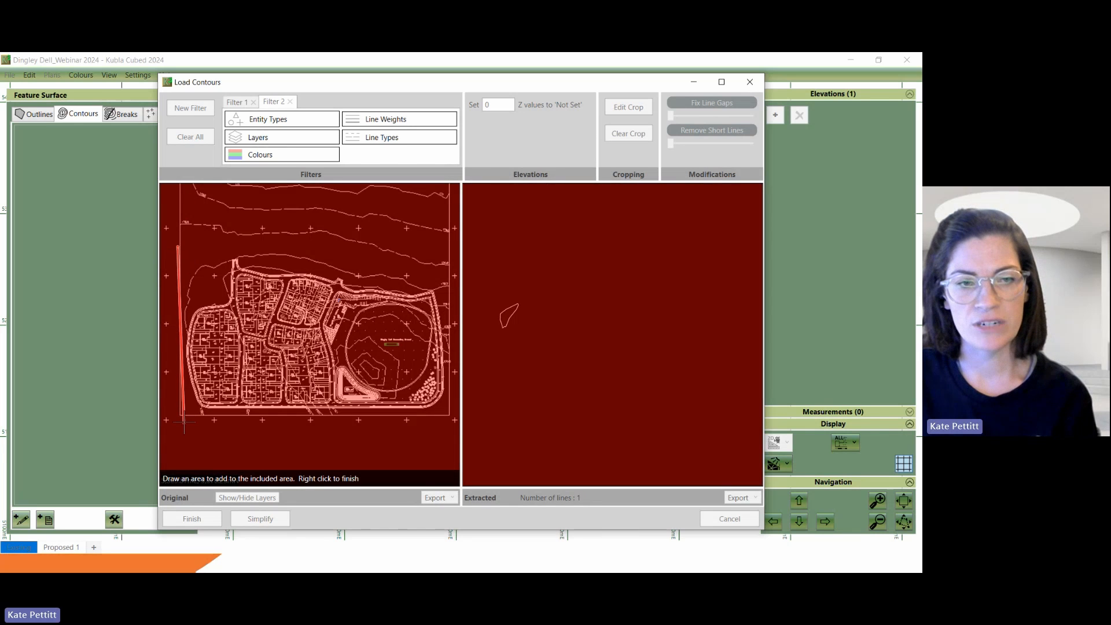
pyautogui.click(177, 417)
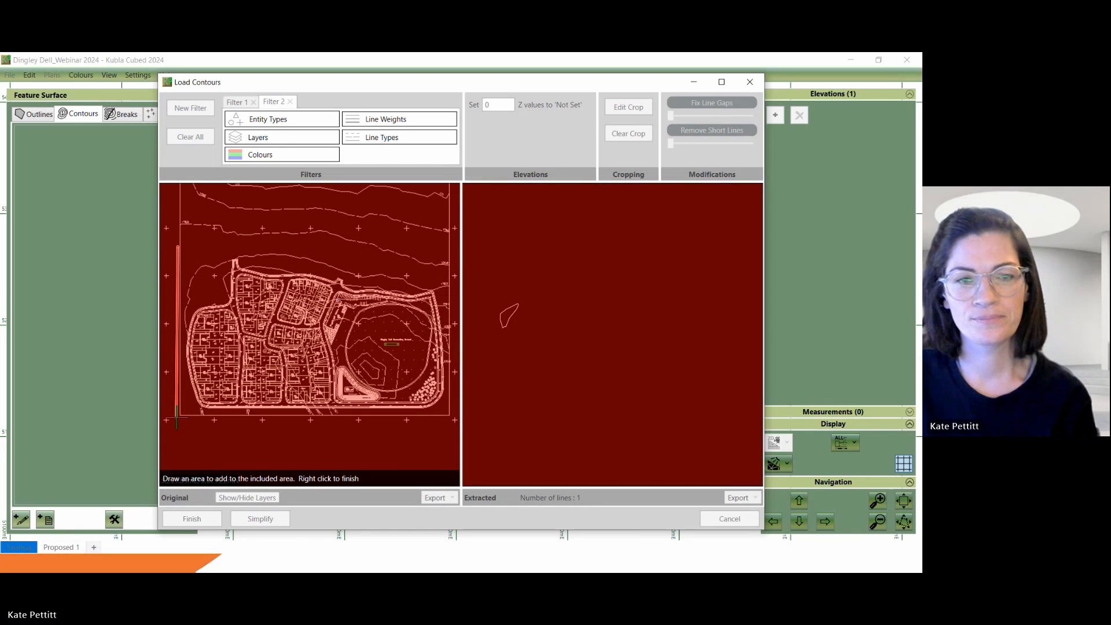
pyautogui.click(451, 416)
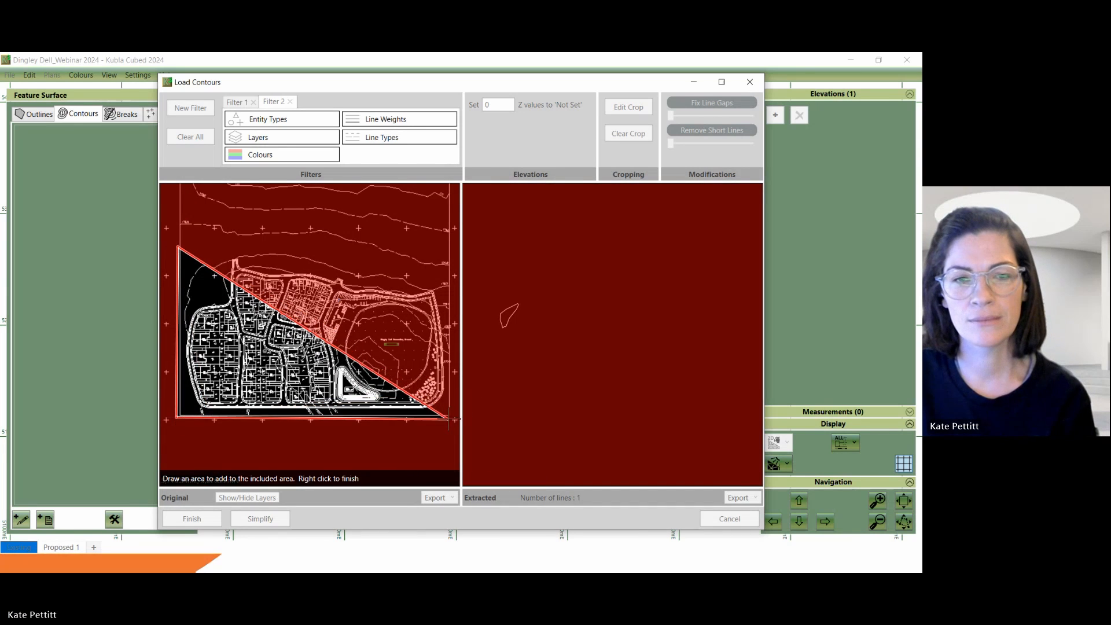
pyautogui.rightClick(450, 248)
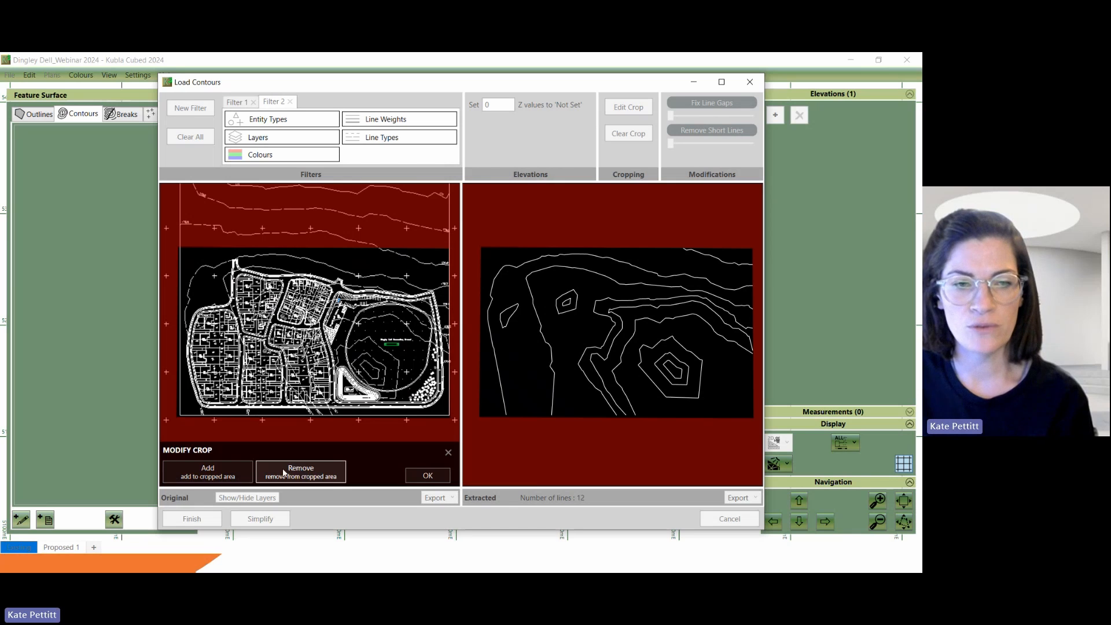
# Step: Add a small four-sided area over the contours north of the housing plots to the cropped region
pyautogui.click(229, 471)
pyautogui.click(245, 199)
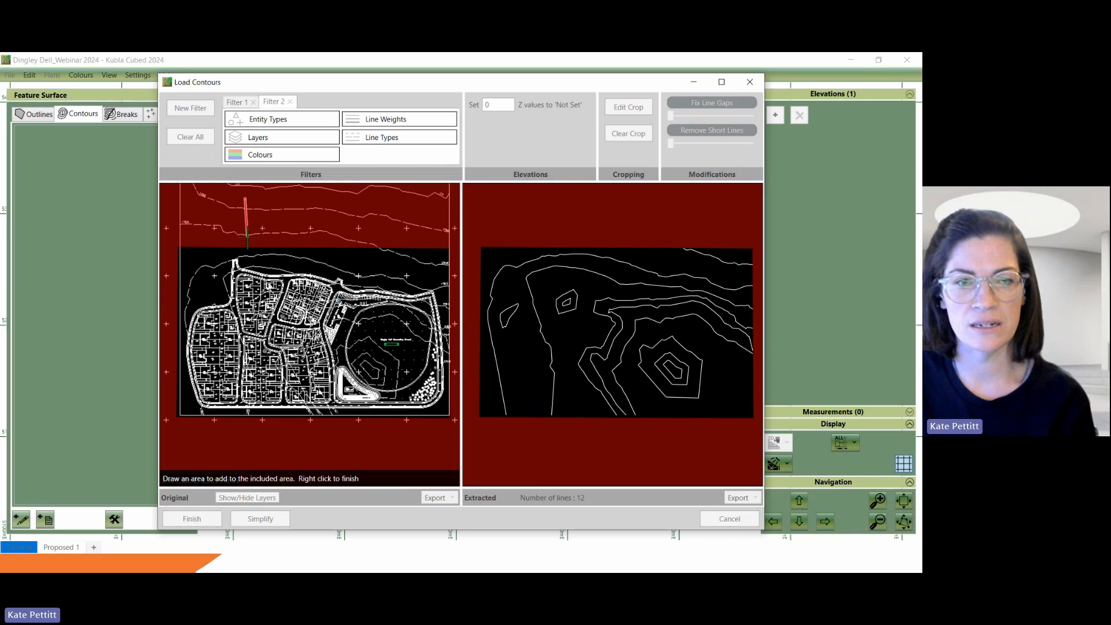
pyautogui.click(252, 241)
pyautogui.click(318, 229)
pyautogui.click(315, 193)
pyautogui.rightClick(316, 195)
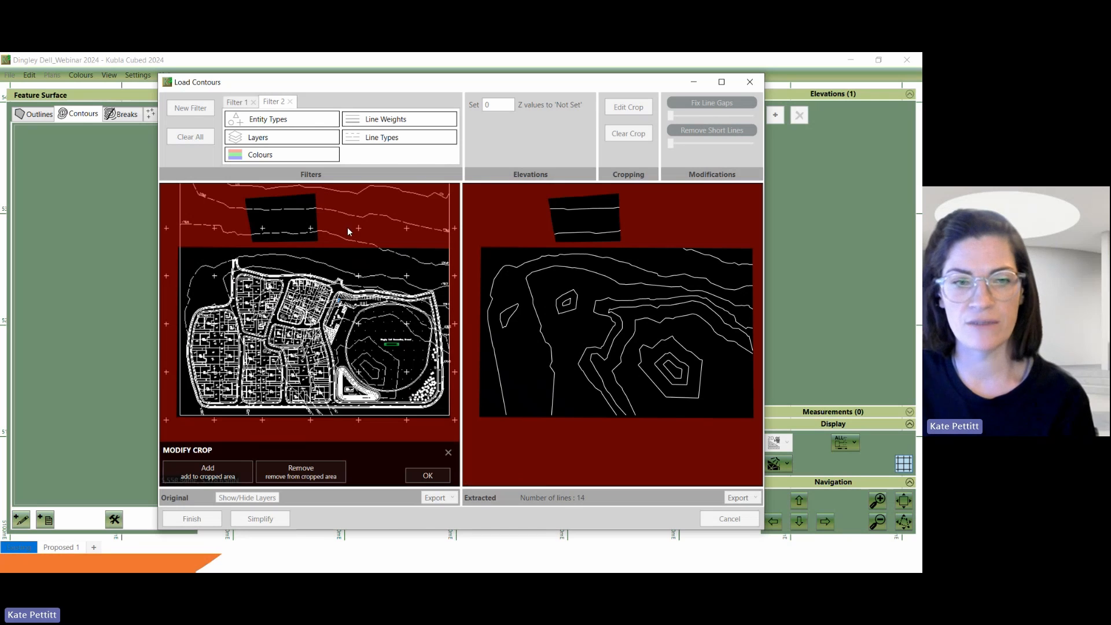
# Step: Remove a four-sided area over the recreation ground from the cropped region and close the crop editing
pyautogui.click(302, 471)
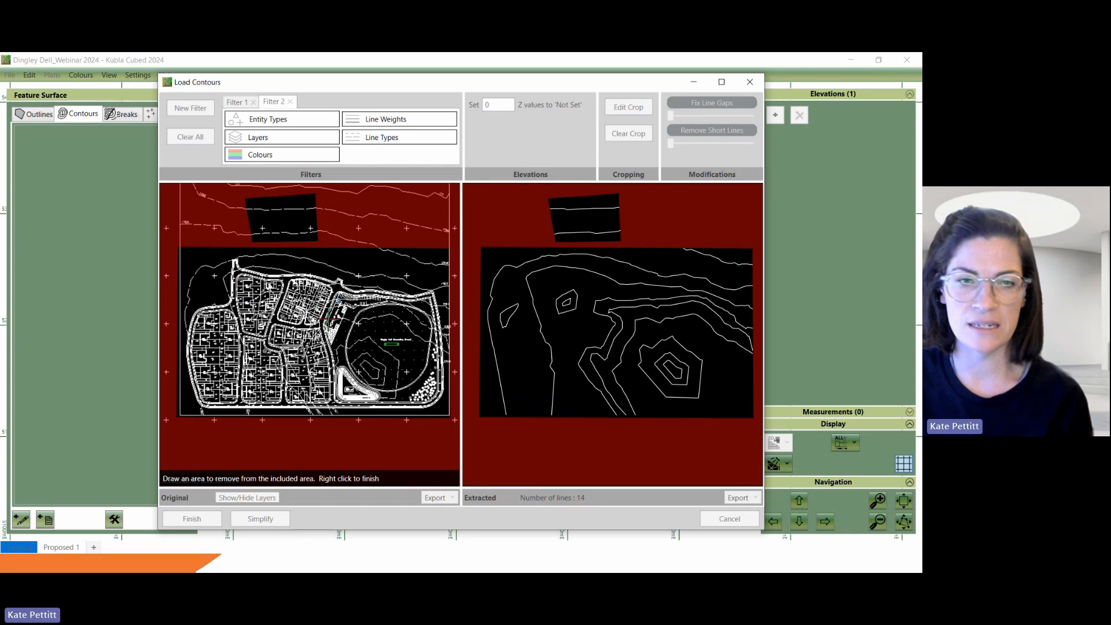
pyautogui.click(354, 307)
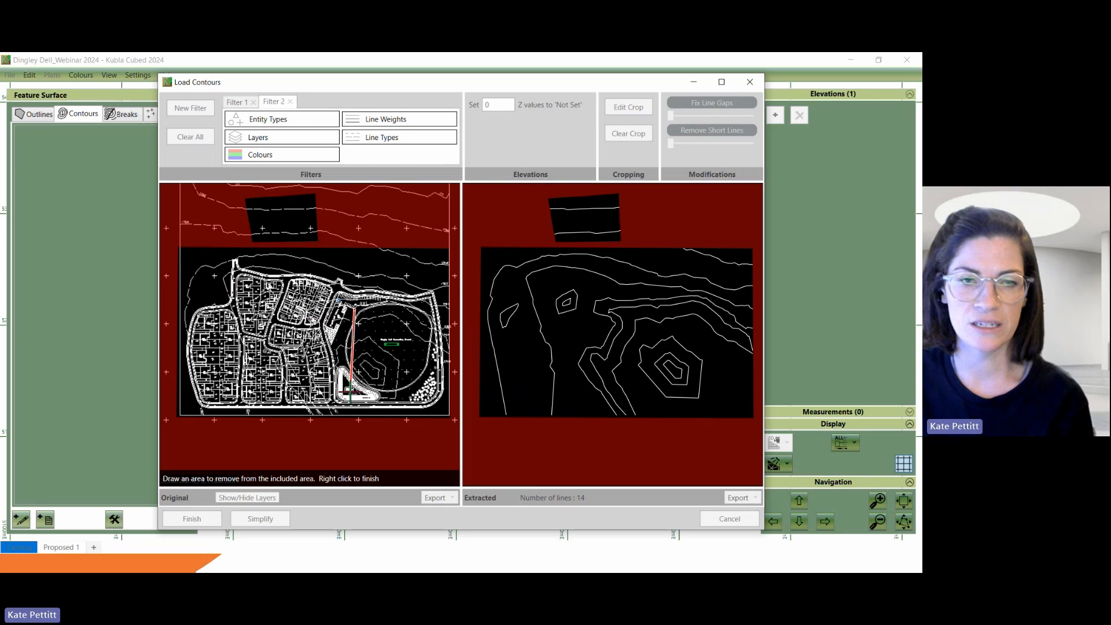
pyautogui.click(350, 392)
pyautogui.click(410, 392)
pyautogui.click(406, 297)
pyautogui.rightClick(407, 296)
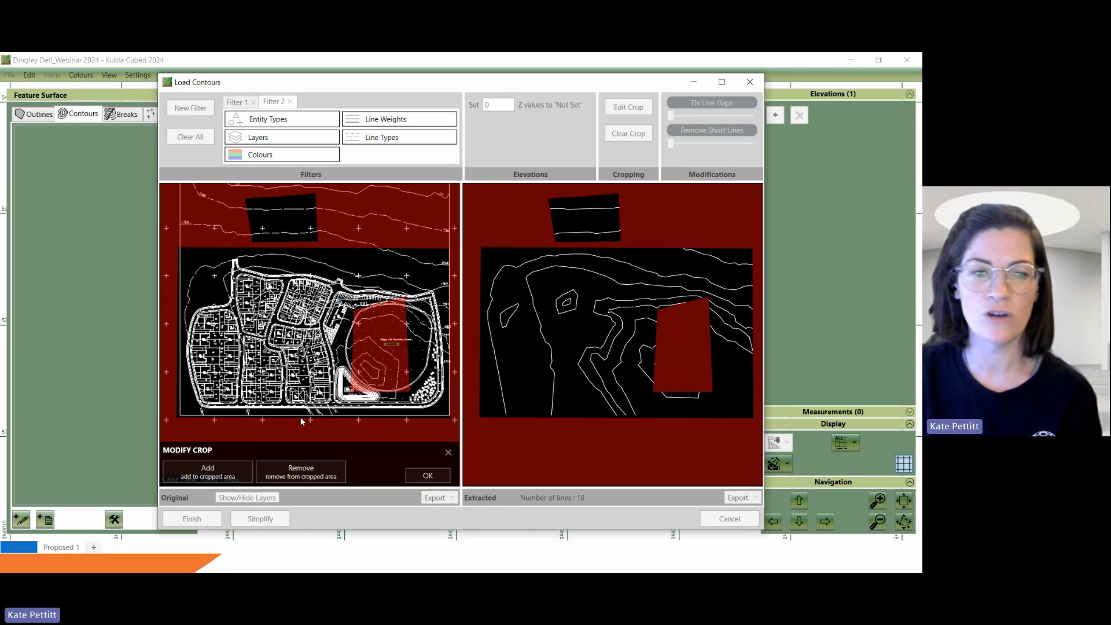
pyautogui.click(447, 453)
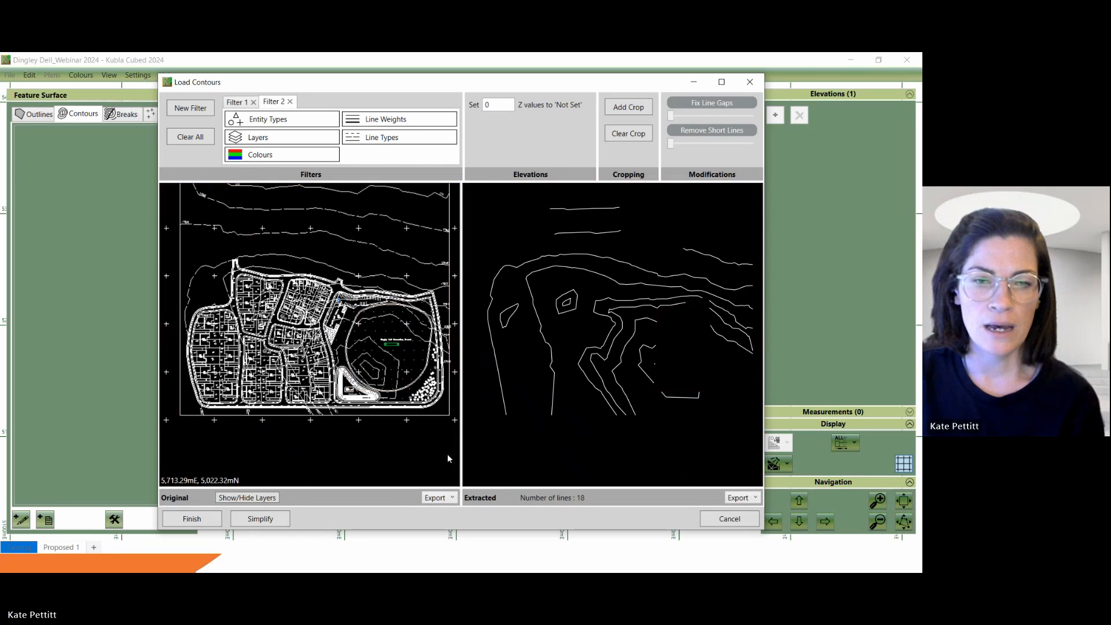
# Step: Clear the traced crop and start a new crop region for the contours
pyautogui.click(635, 109)
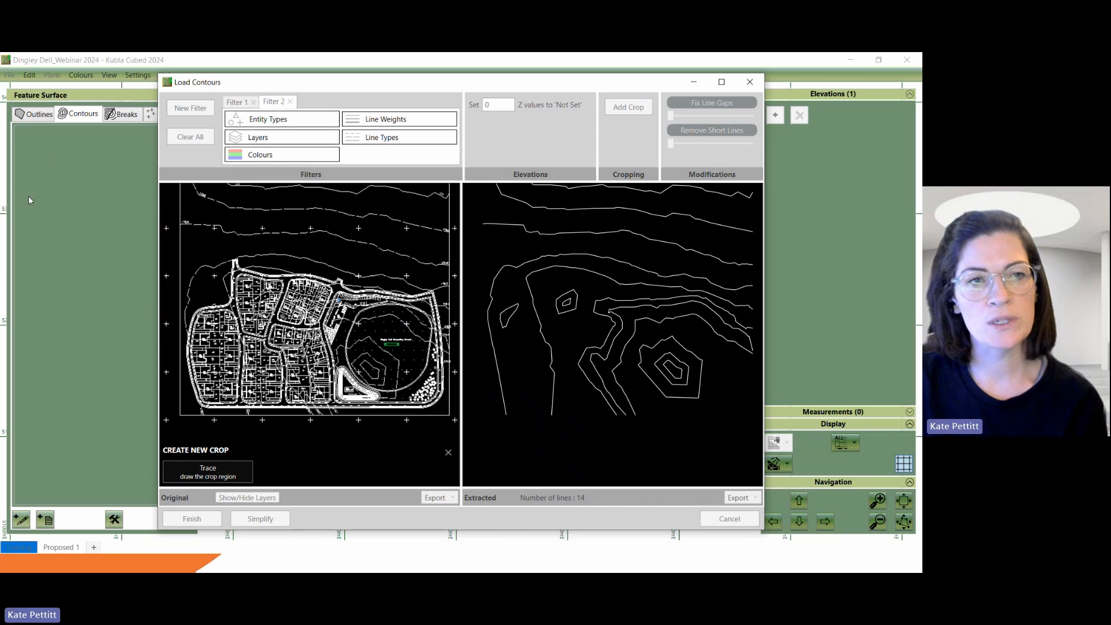
pyautogui.moveTo(204, 247); pyautogui.dragTo(208, 278, button='middle')
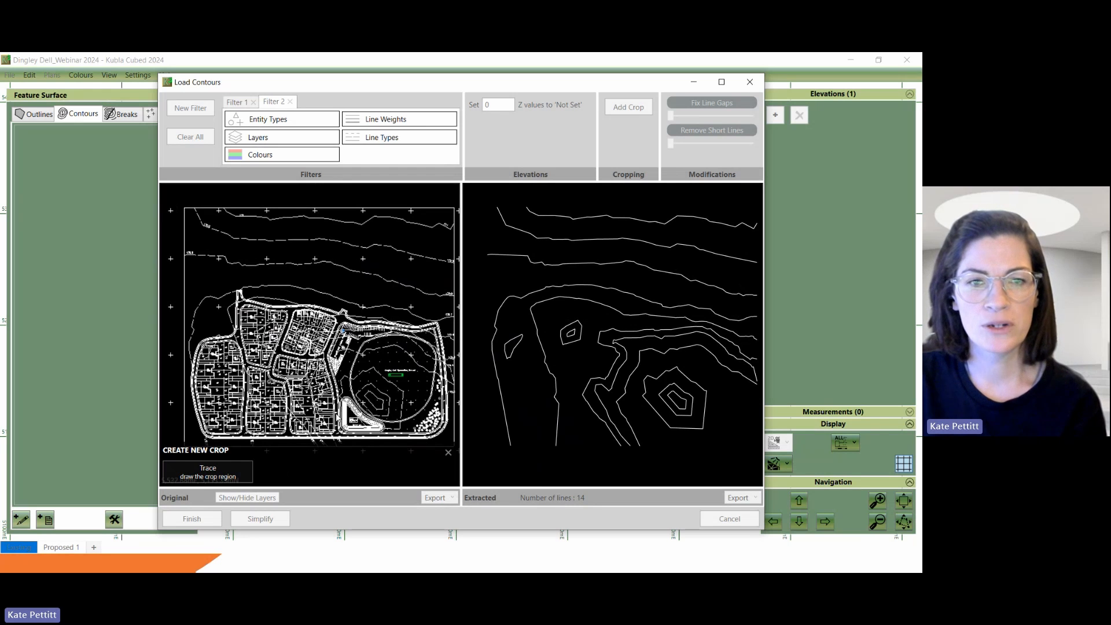
pyautogui.moveTo(335, 413); pyautogui.dragTo(327, 400, button='middle')
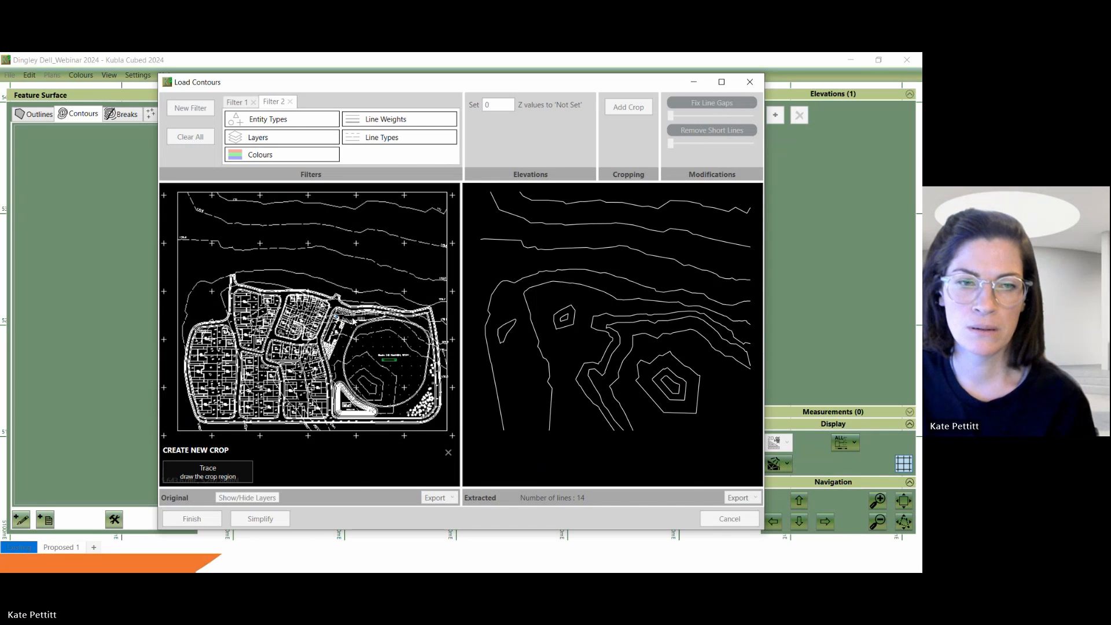
# Step: Try different Remove Short Lines thresholds on the extracted contours, returning the setting to its minimum
pyautogui.scroll(3, 352, 389)
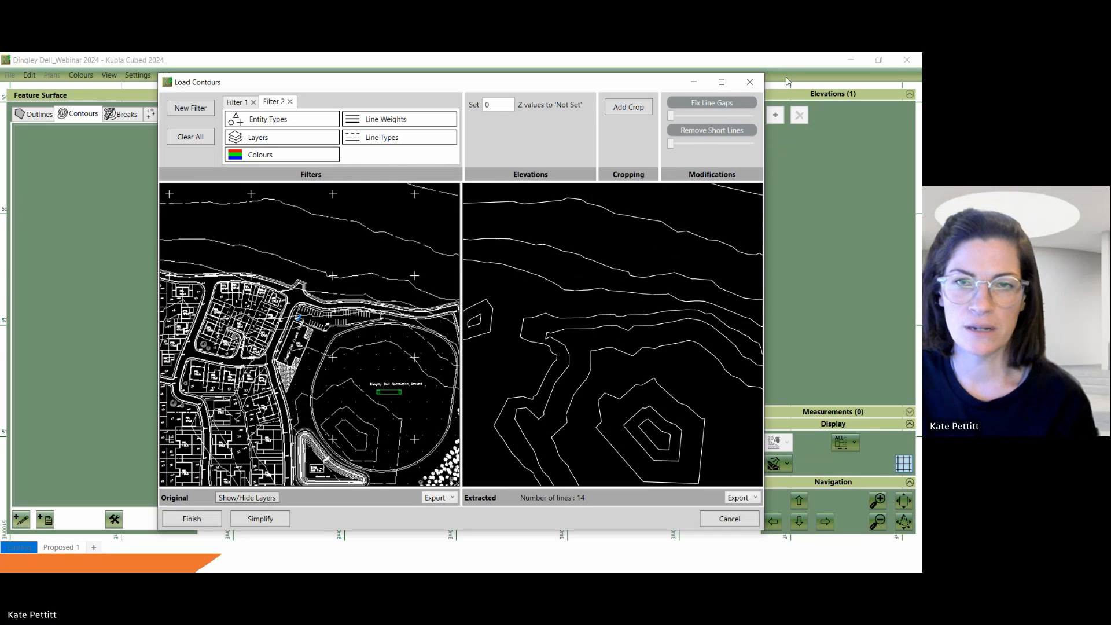
pyautogui.moveTo(672, 144); pyautogui.dragTo(680, 146)
pyautogui.scroll(-4, 669, 272)
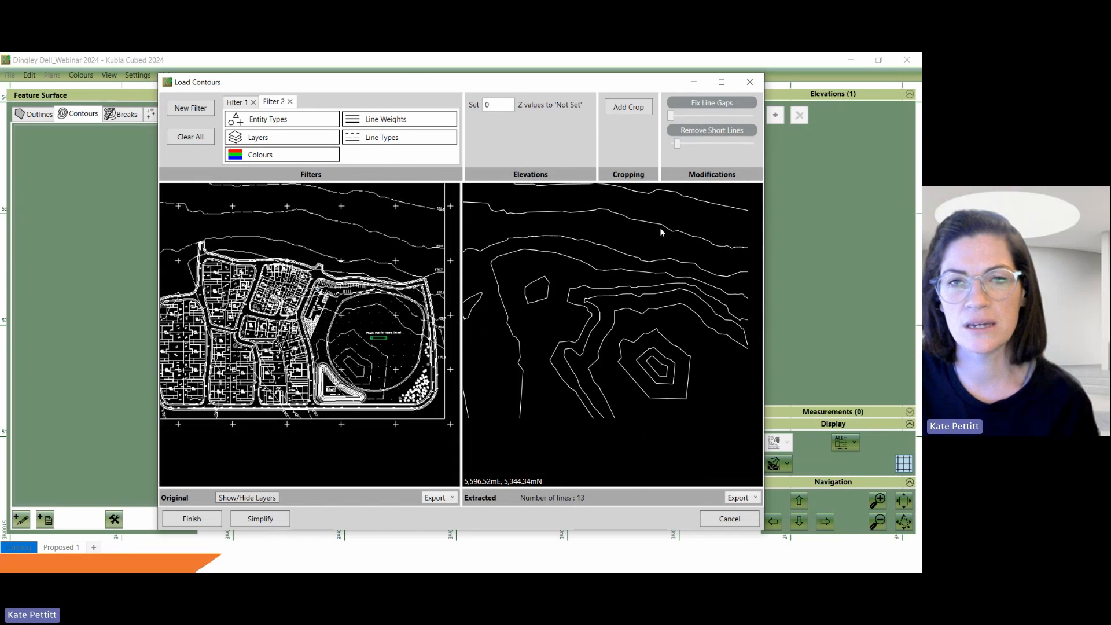
pyautogui.moveTo(678, 146)
pyautogui.mouseDown()
pyautogui.moveTo(752, 145)
pyautogui.moveTo(671, 144)
pyautogui.mouseUp()
pyautogui.scroll(3, 672, 280)
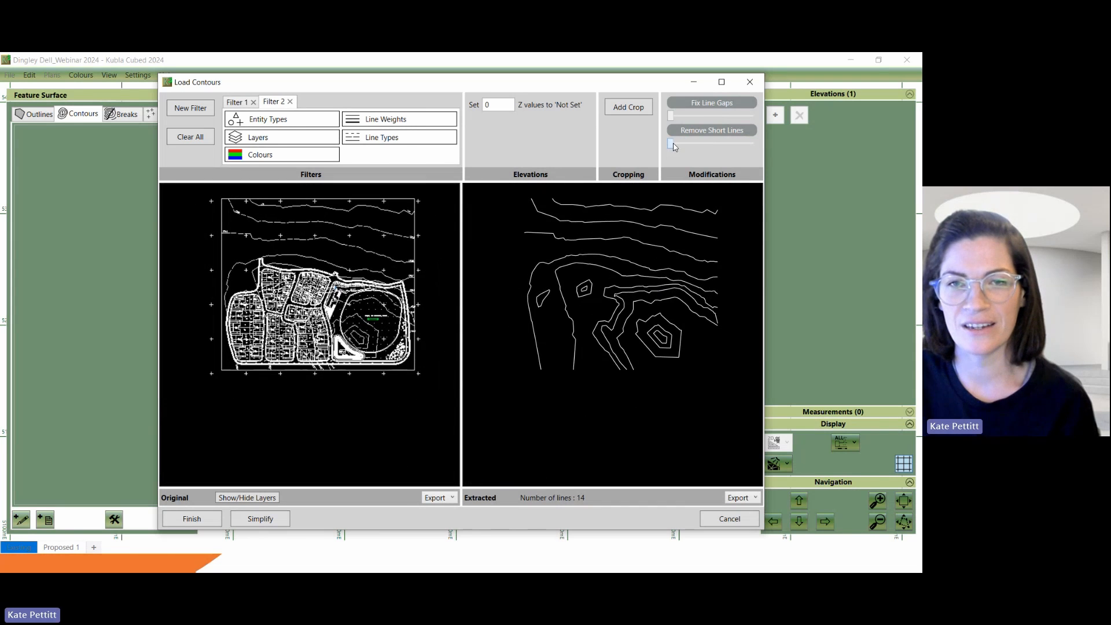
pyautogui.moveTo(672, 145)
pyautogui.mouseDown()
pyautogui.moveTo(758, 143)
pyautogui.moveTo(671, 144)
pyautogui.mouseUp()
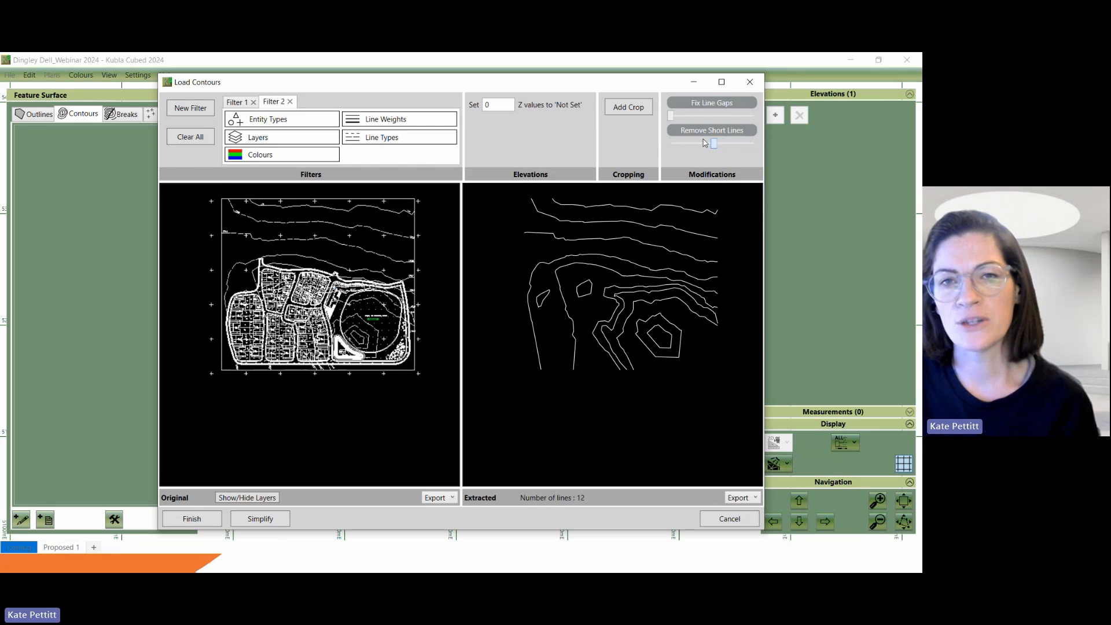
pyautogui.scroll(3, 603, 268)
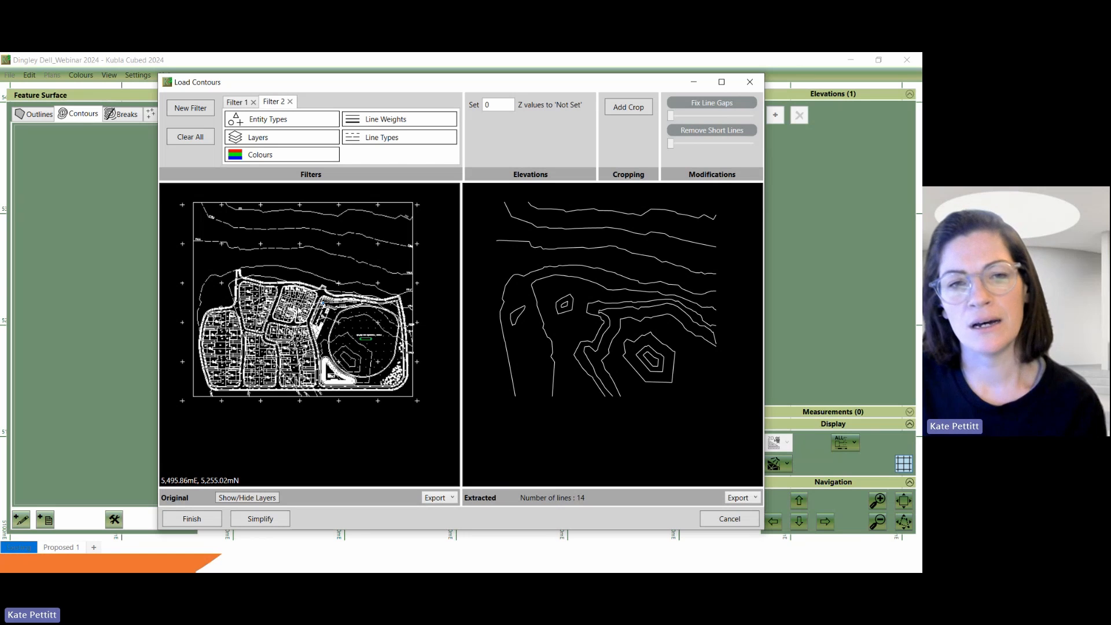
pyautogui.scroll(3, 330, 331)
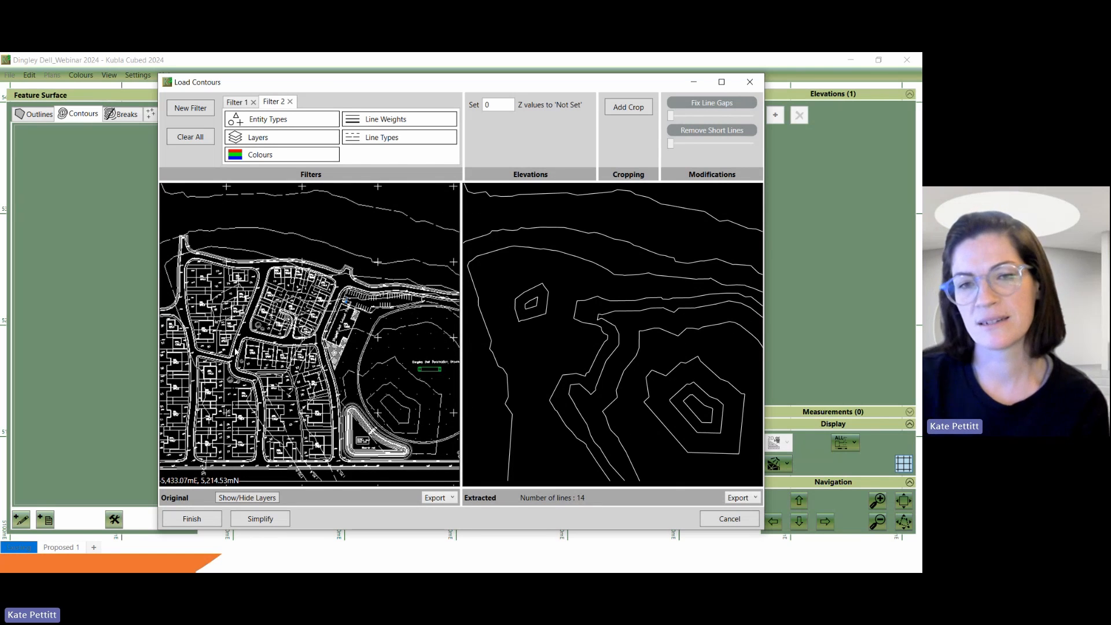
pyautogui.scroll(-3, 237, 351)
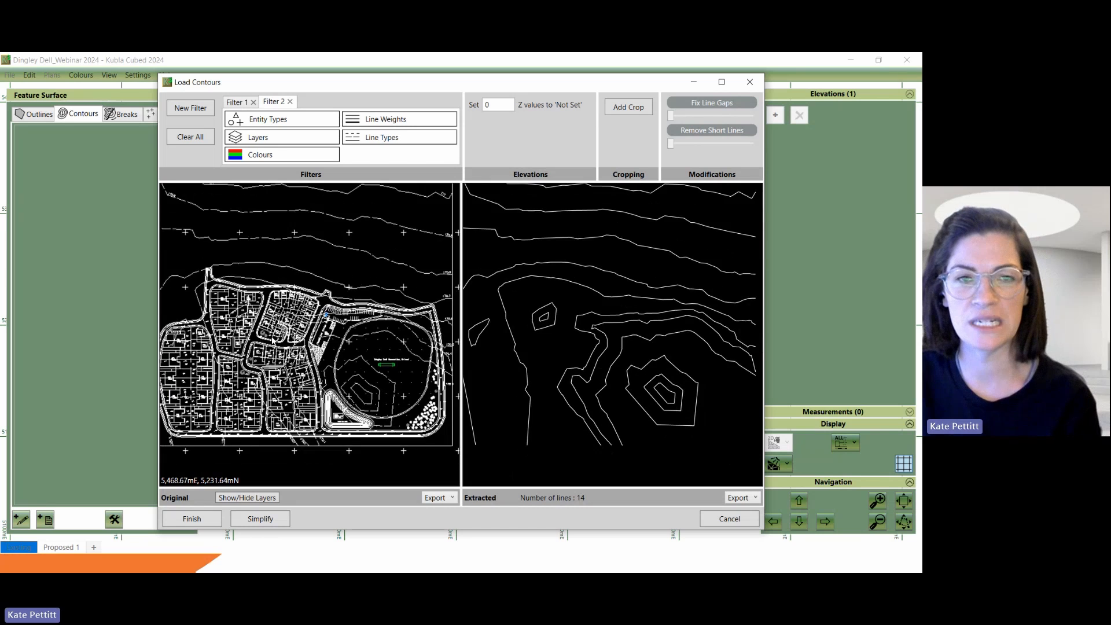
pyautogui.scroll(-1, 263, 309)
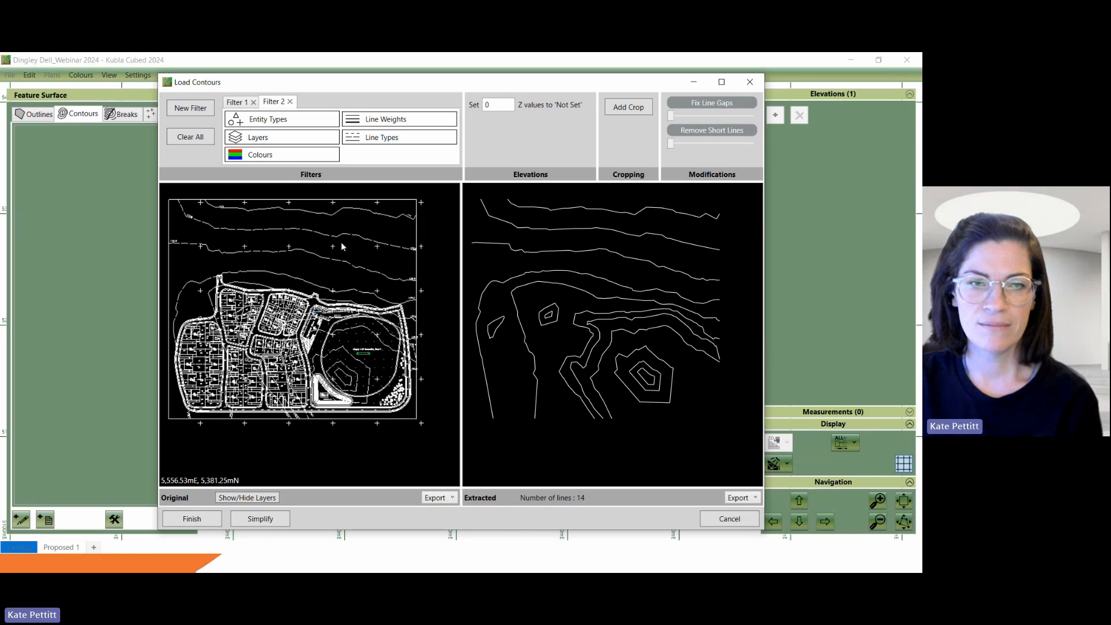
pyautogui.moveTo(314, 383); pyautogui.dragTo(327, 390, button='middle')
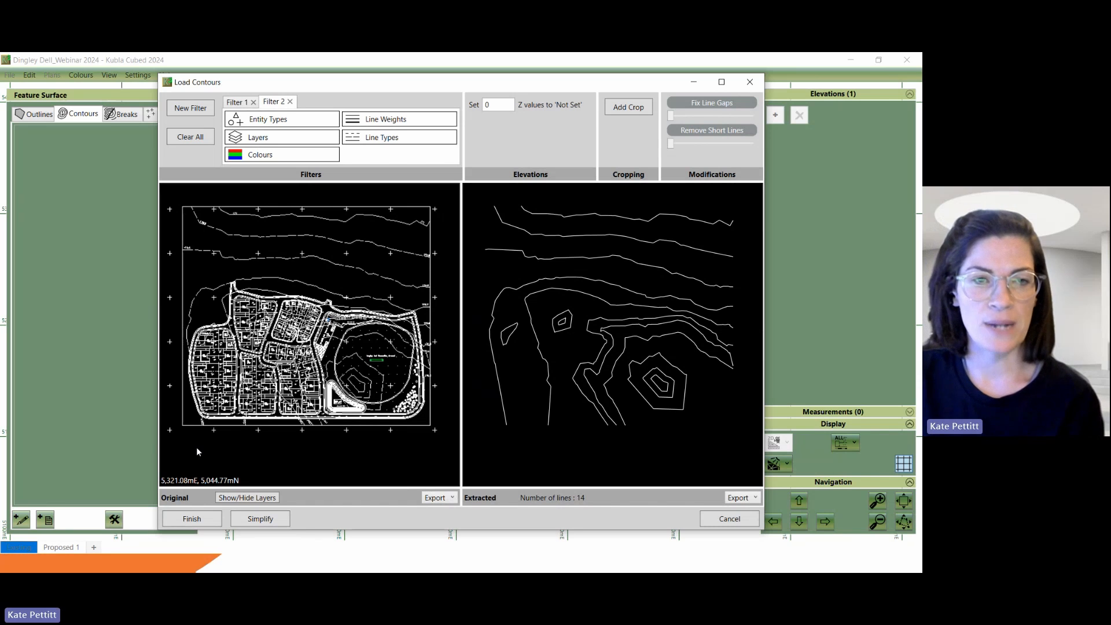
pyautogui.moveTo(197, 447); pyautogui.dragTo(203, 449, button='middle')
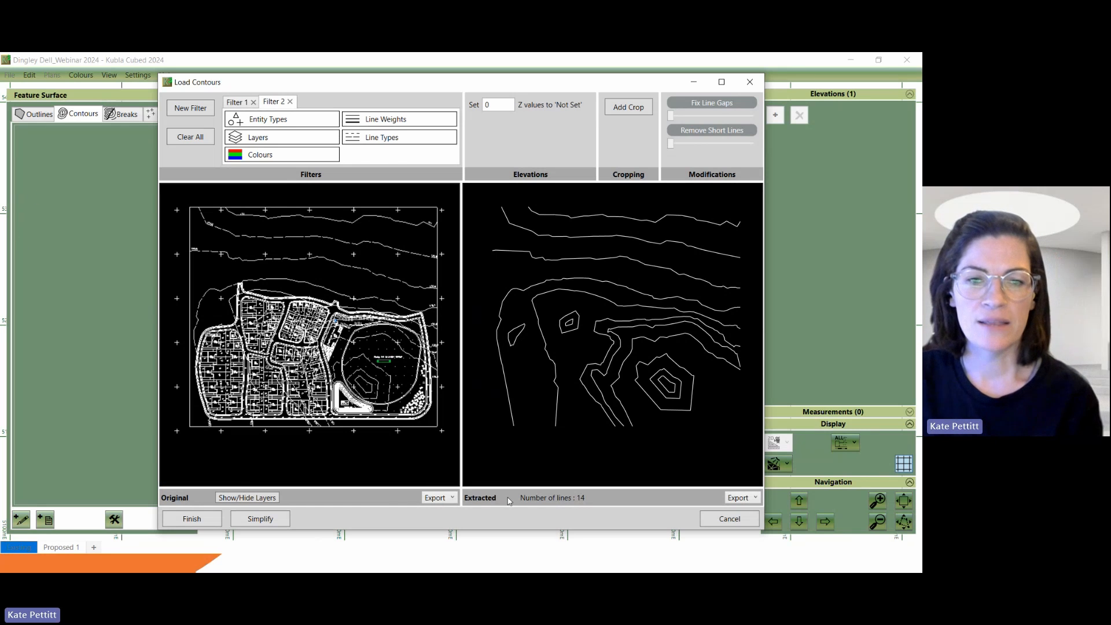
# Step: Review the original drawing's export options and layer list, and inspect the housing plots and recreation ground up close
pyautogui.click(449, 498)
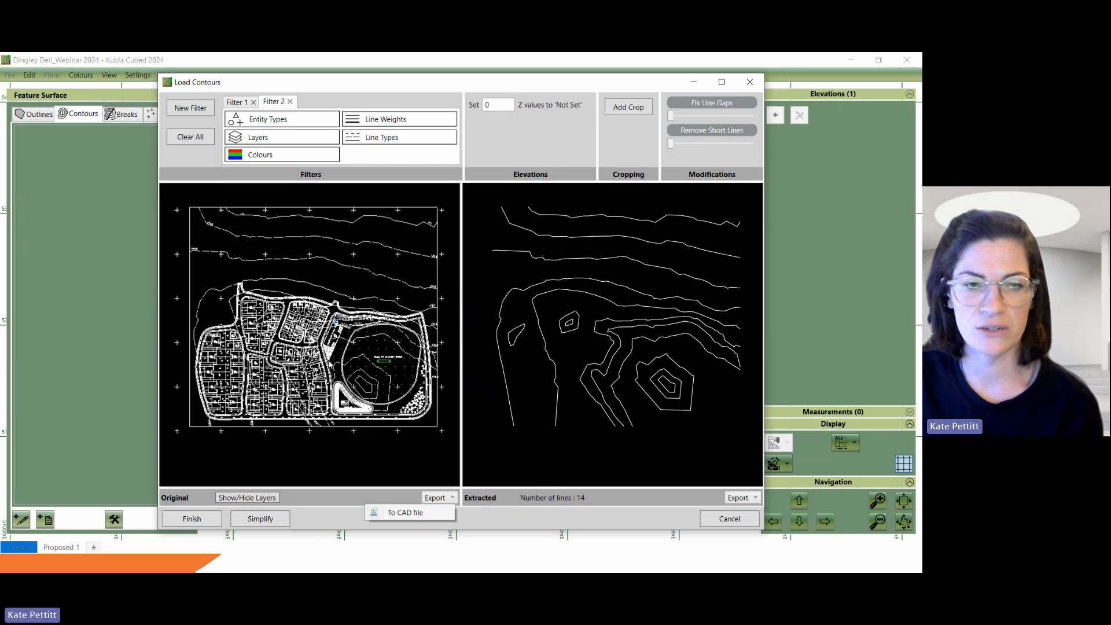
pyautogui.click(258, 495)
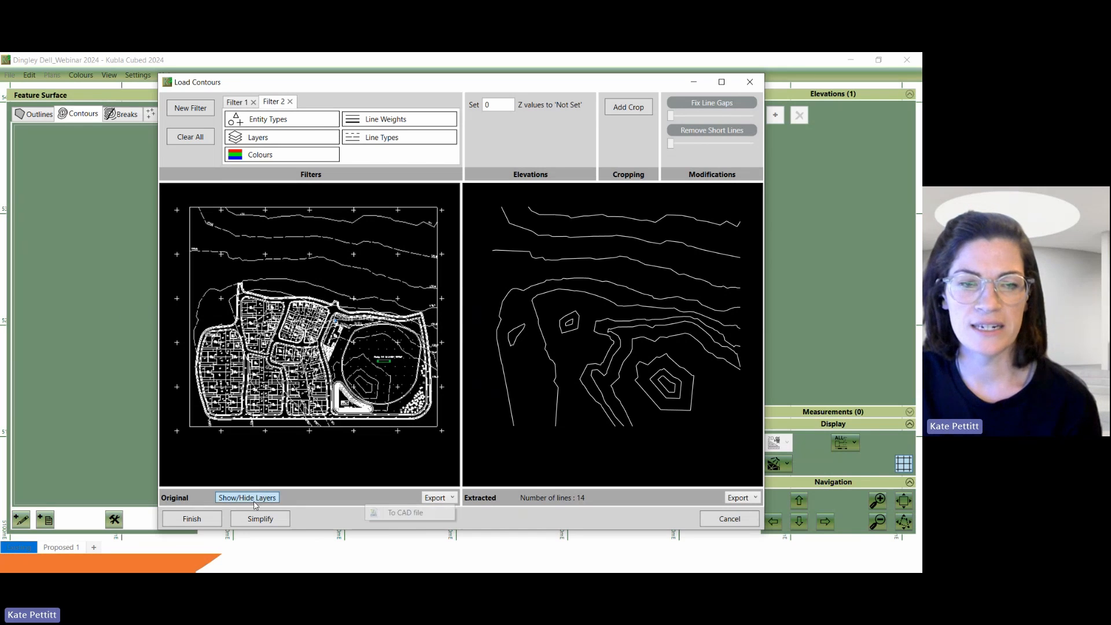
pyautogui.click(258, 497)
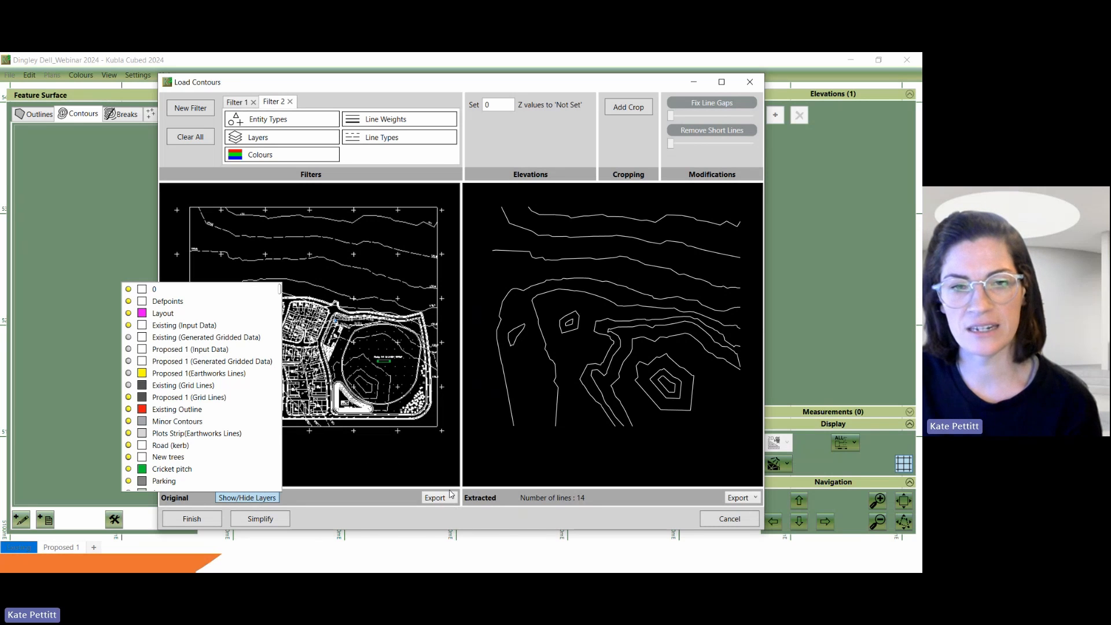
pyautogui.click(369, 455)
pyautogui.scroll(4, 287, 381)
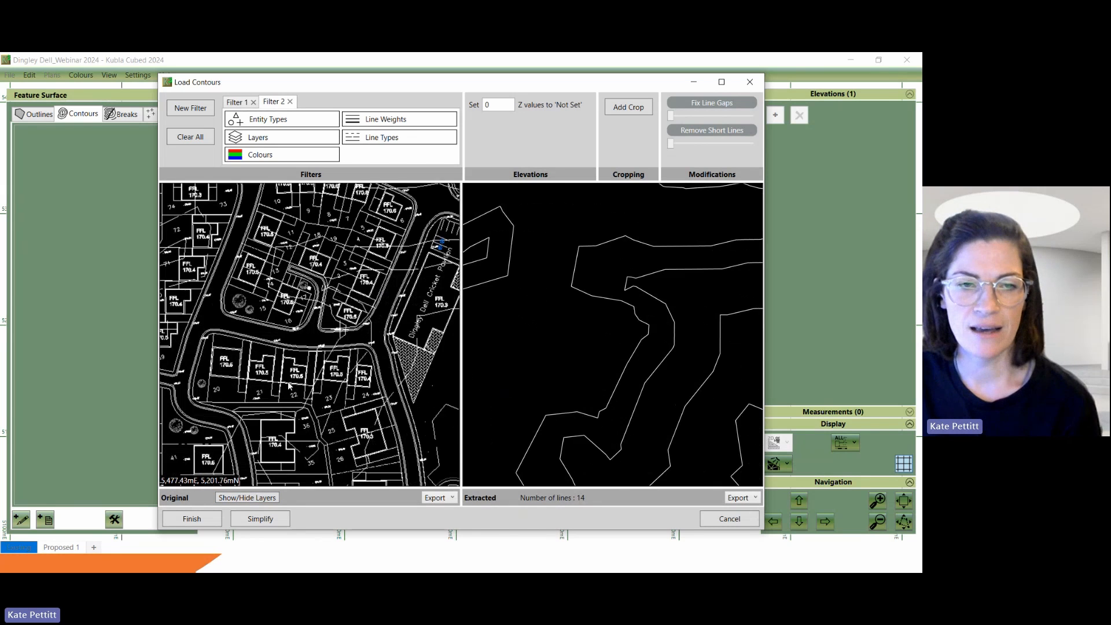
pyautogui.scroll(-1, 287, 381)
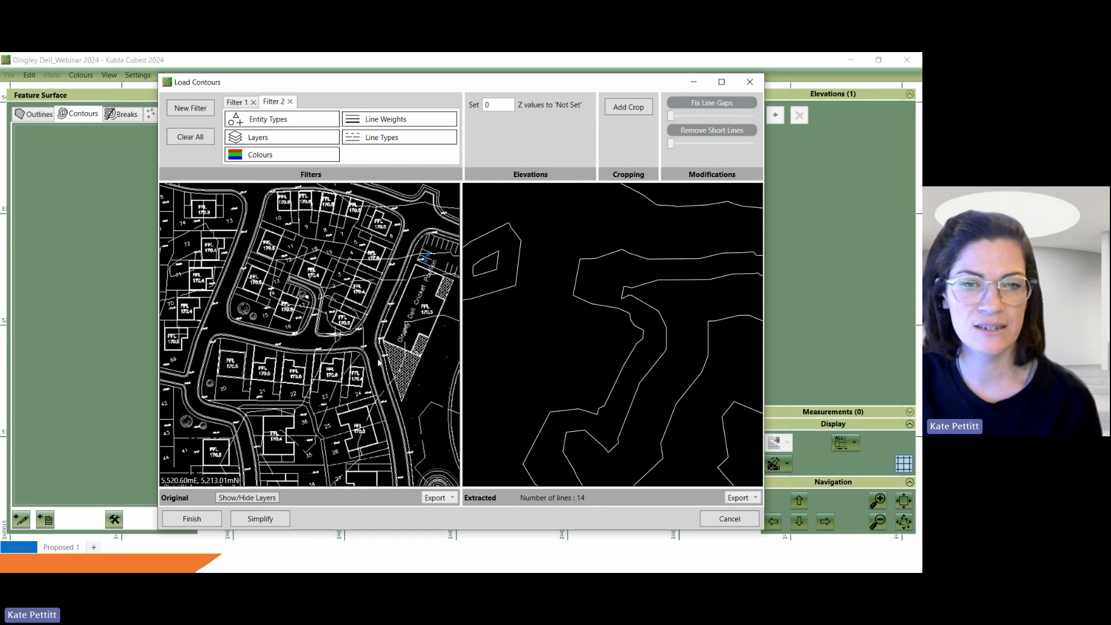
pyautogui.scroll(-2, 379, 363)
pyautogui.scroll(-4, 380, 363)
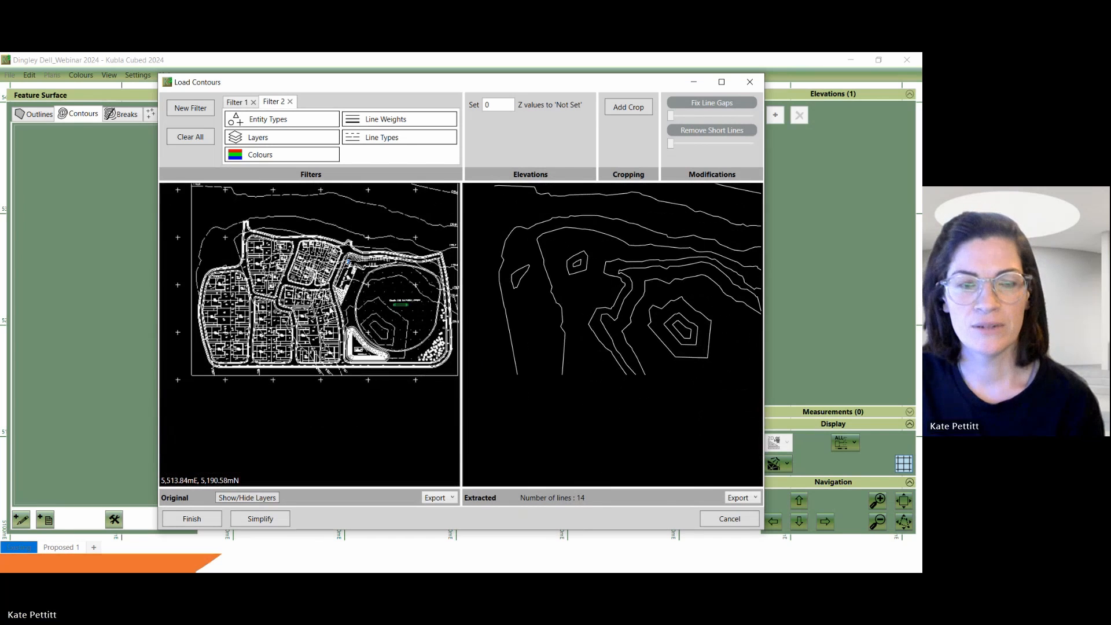
pyautogui.moveTo(325, 298); pyautogui.dragTo(313, 362, button='middle')
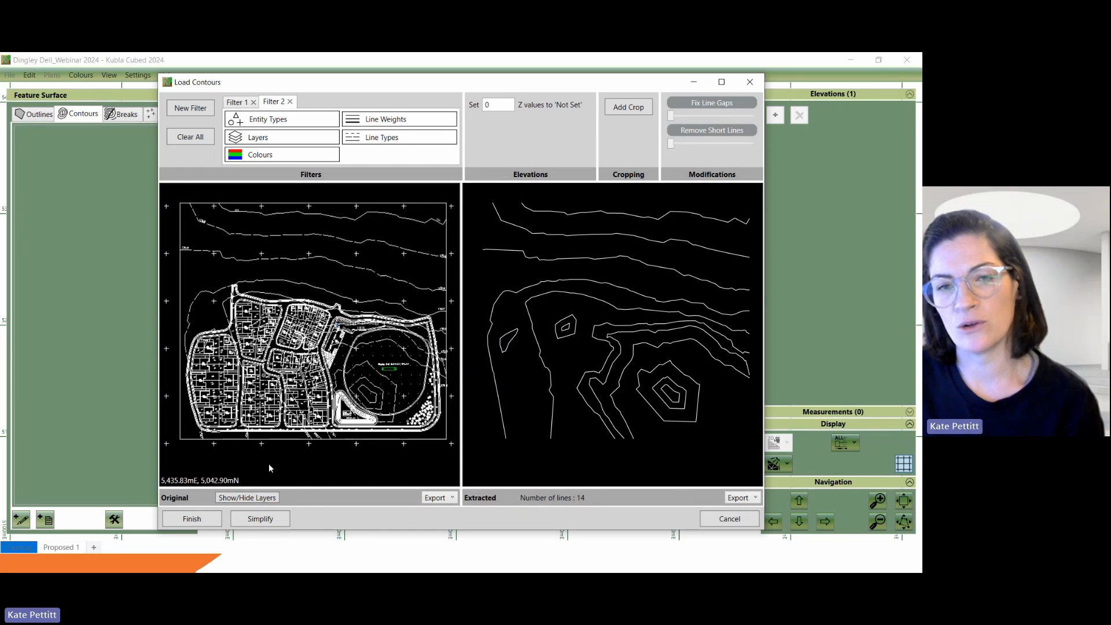
# Step: Review the export options for the extracted contours and compare the original plan with the extracted lines
pyautogui.click(747, 501)
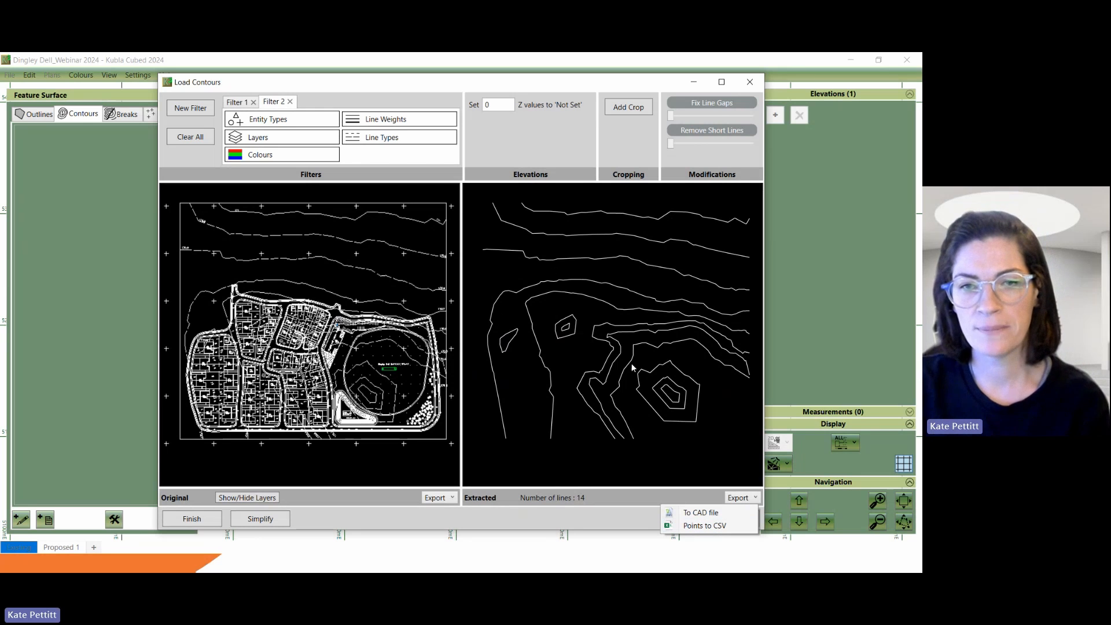
pyautogui.click(607, 516)
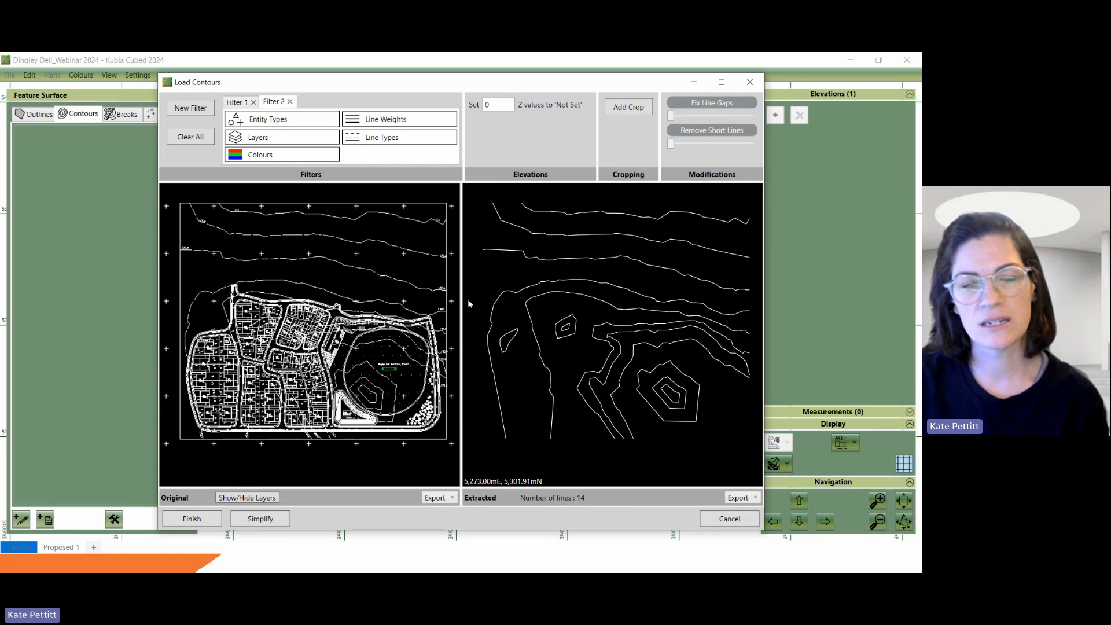
pyautogui.scroll(-4, 422, 302)
pyautogui.scroll(2, 363, 415)
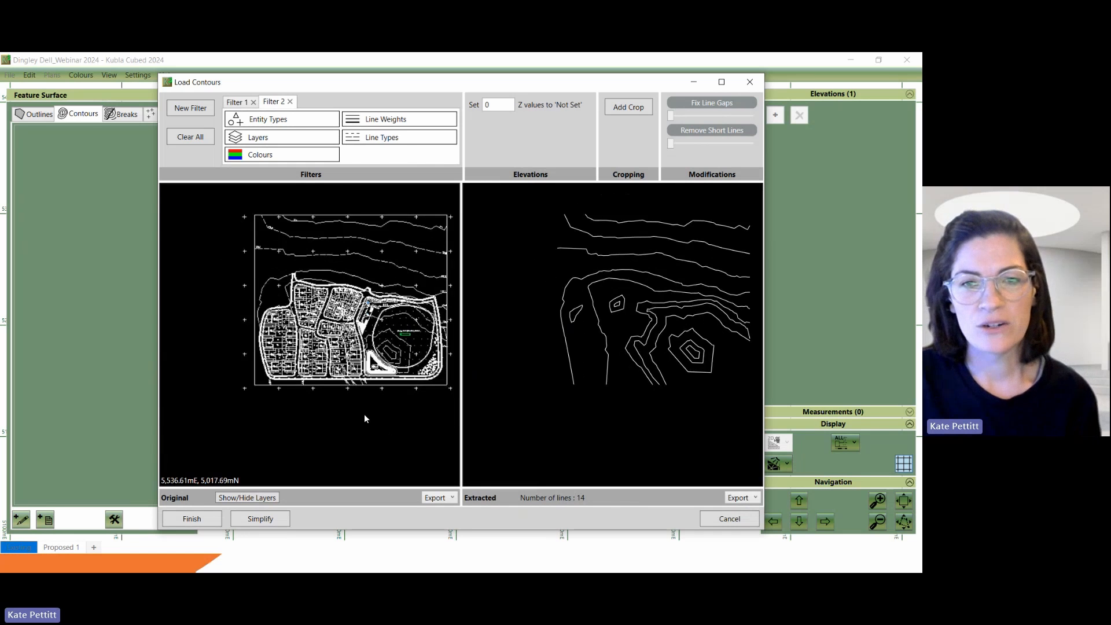
pyautogui.scroll(2, 357, 362)
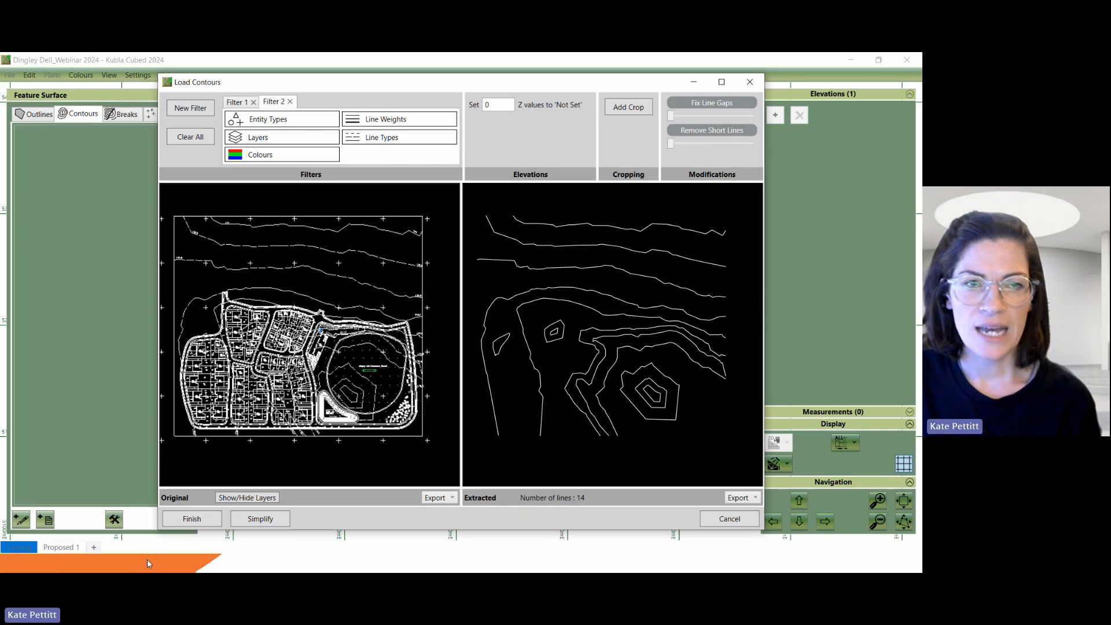
# Step: Switch to the slide presentation and advance to the Exports slide
pyautogui.click(318, 568)
pyautogui.click(345, 427)
pyautogui.click(345, 428)
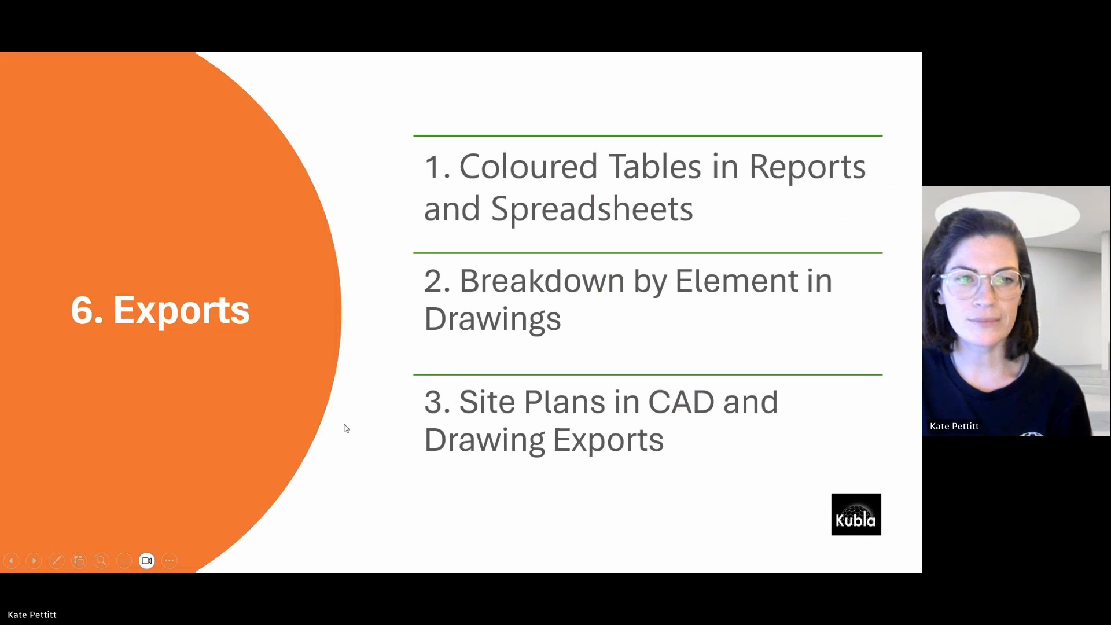
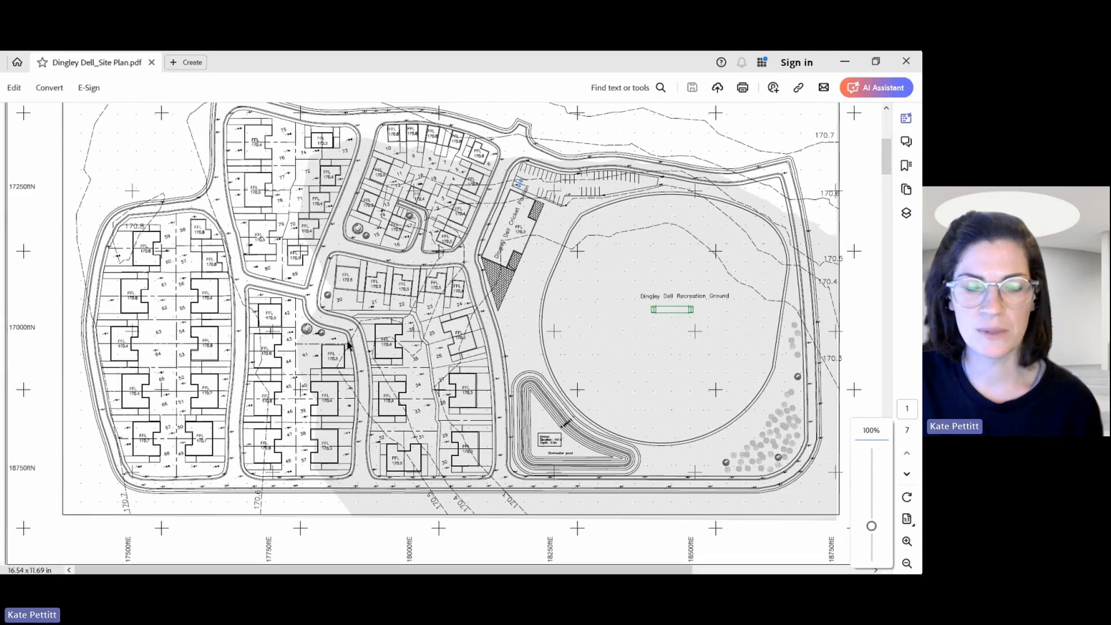
# Step: Examine the site layout on page 1 and the earthworks plan on page 2 of Dingley Dell_Site Plan.pdf
pyautogui.scroll(-1, 347, 345)
pyautogui.scroll(-8, 347, 344)
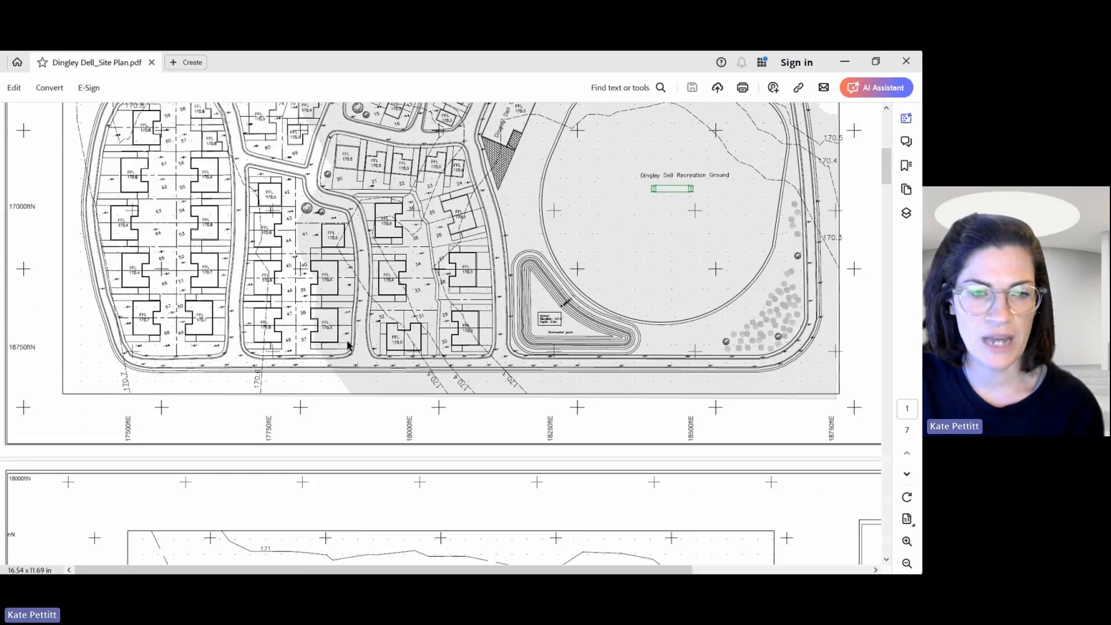
pyautogui.click(343, 350)
pyautogui.scroll(-7, 344, 347)
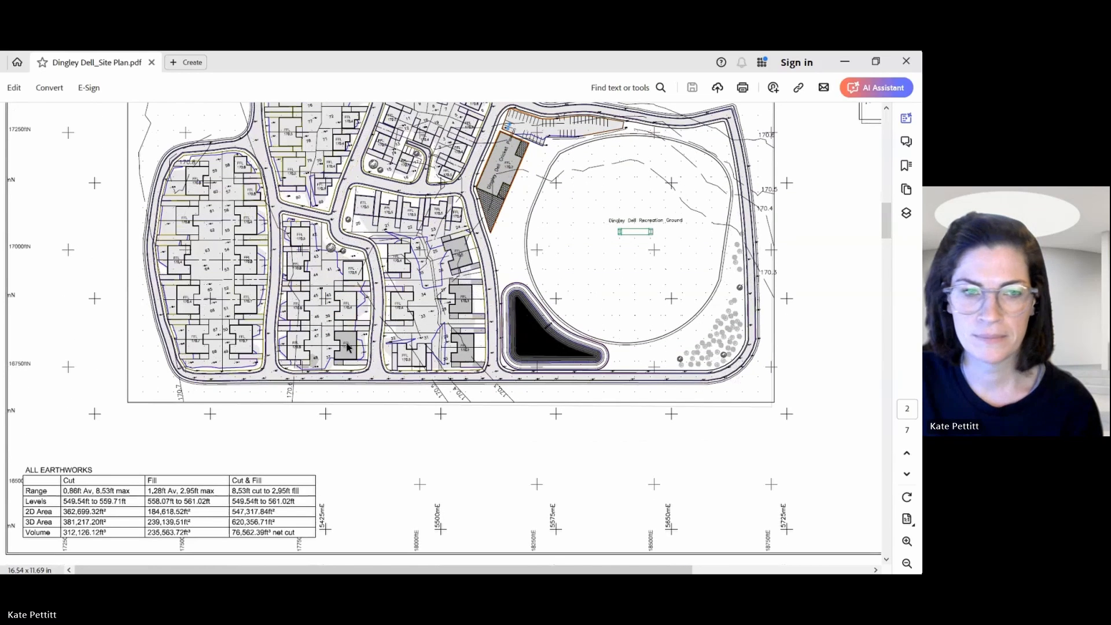
pyautogui.scroll(1, 348, 347)
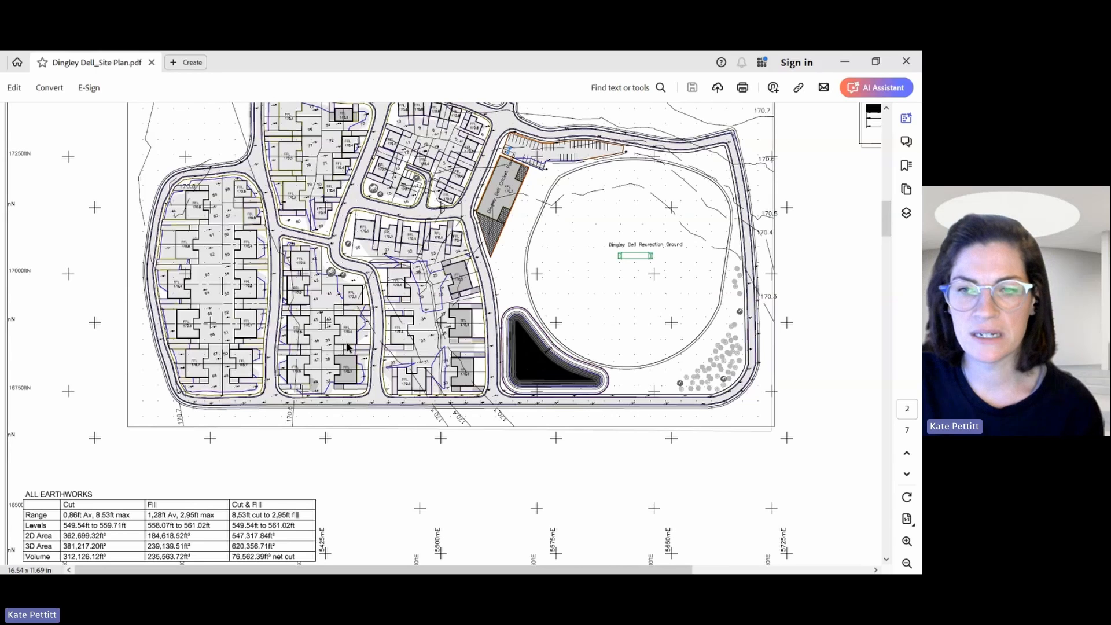
# Step: Enlarge the PDF to 125% and examine the page 2 earthworks plan with its All Earthworks cut and fill table
pyautogui.click(907, 542)
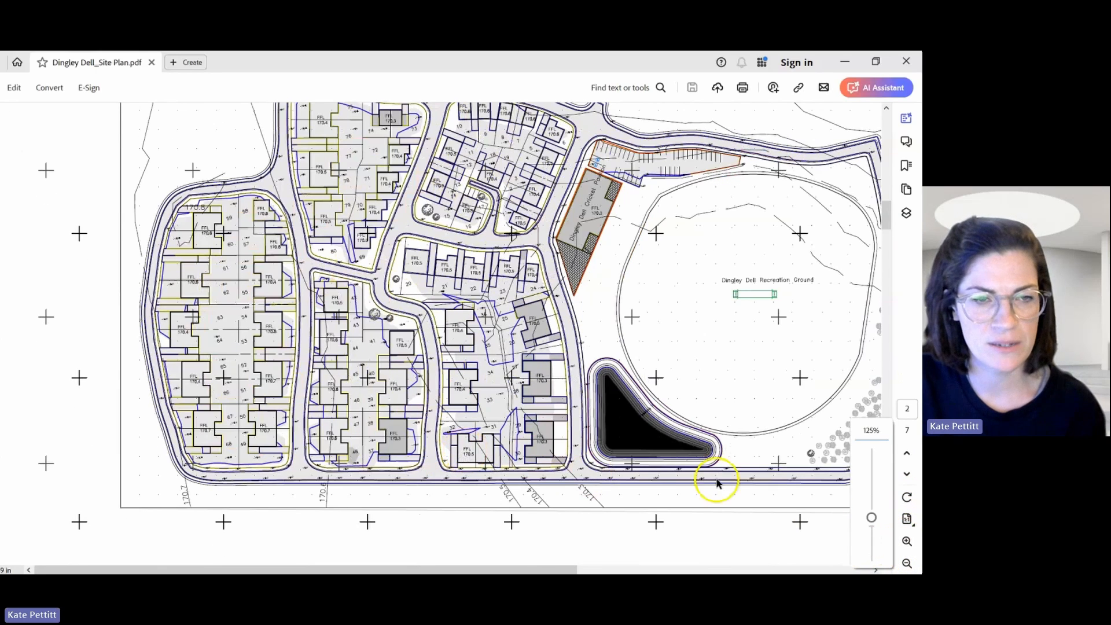
pyautogui.scroll(2, 657, 462)
pyautogui.scroll(-5, 650, 457)
pyautogui.scroll(-1, 640, 459)
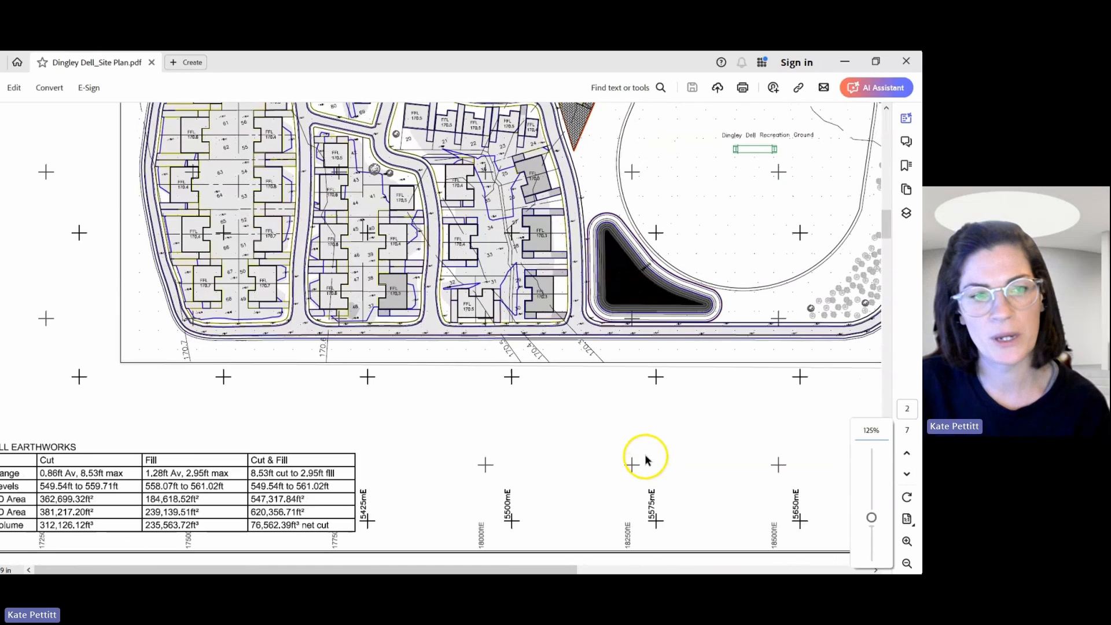
pyautogui.scroll(-2, 640, 459)
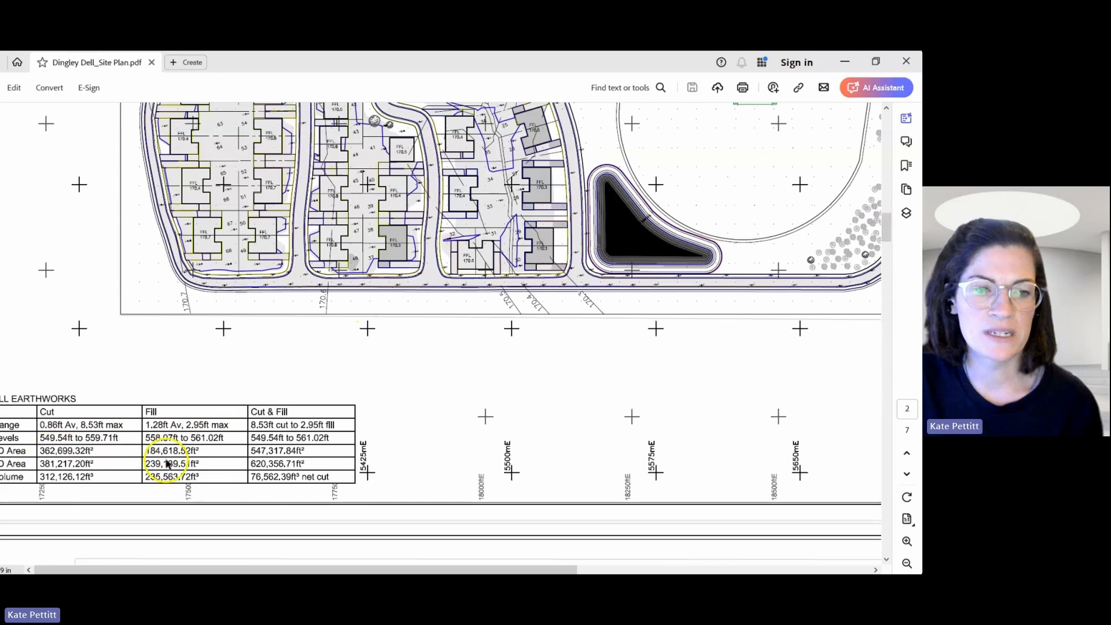
pyautogui.scroll(-7, 303, 497)
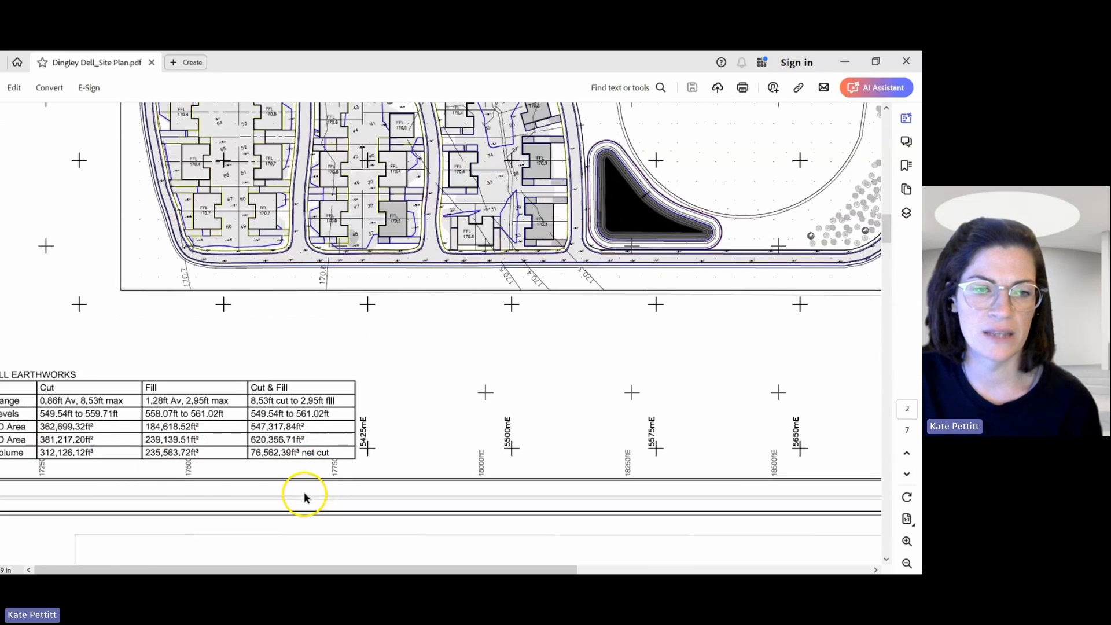
# Step: Examine the measurements plan on page 3 together with its counts, lengths and areas tables
pyautogui.scroll(-15, 305, 497)
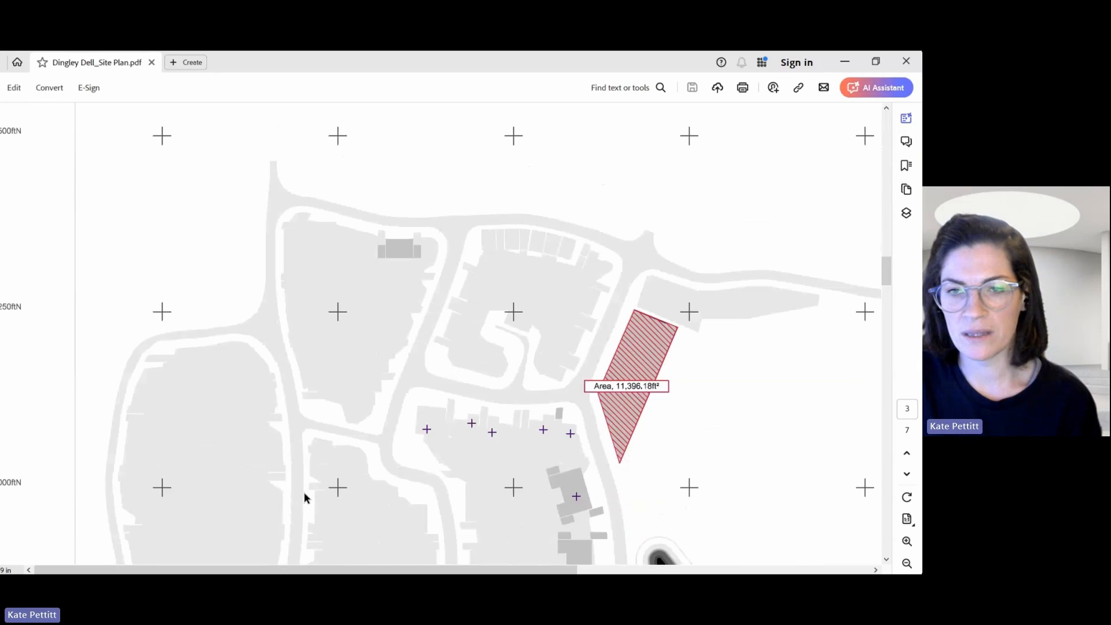
pyautogui.scroll(-9, 305, 495)
pyautogui.scroll(3, 304, 497)
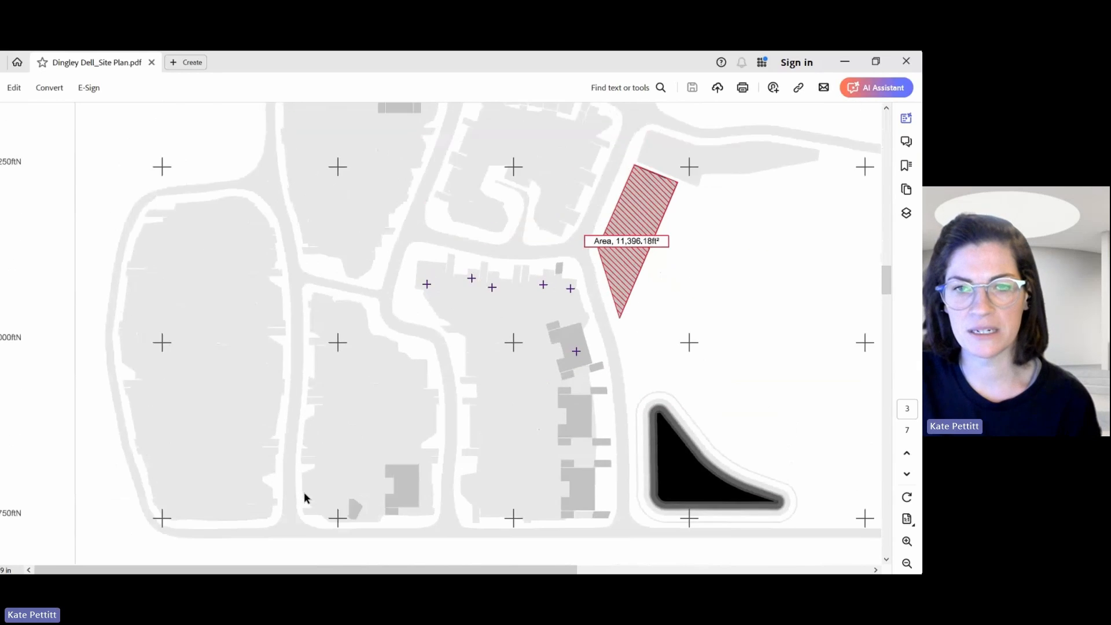
pyautogui.scroll(-8, 304, 496)
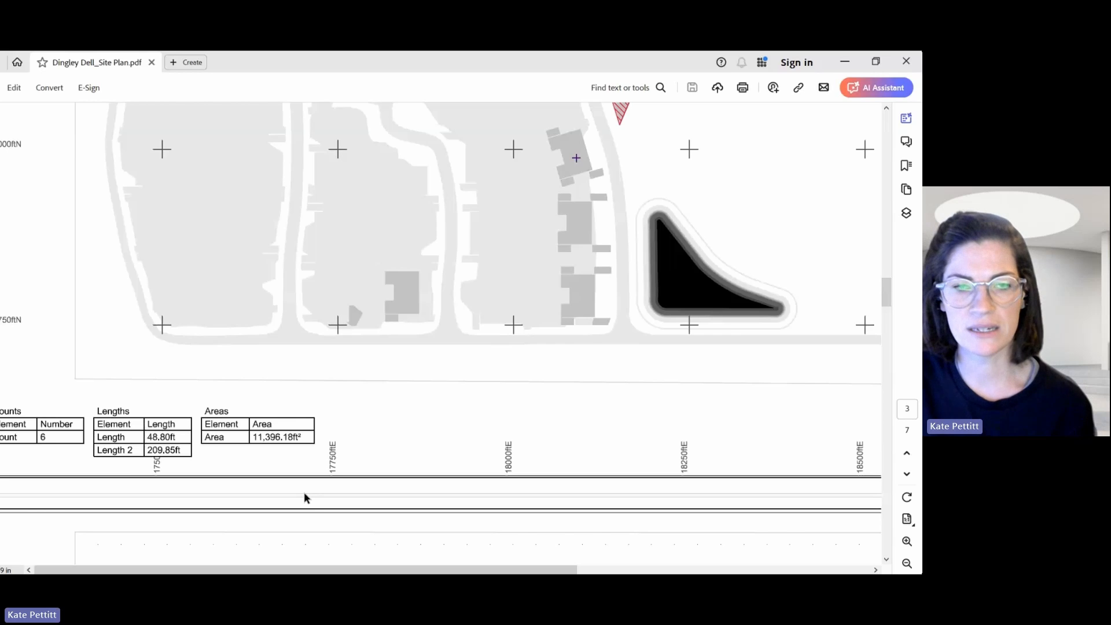
pyautogui.scroll(1, 304, 498)
# Step: Examine the feature outlines on page 4 and the SMM7 cut depth bands with their tables on page 5
pyautogui.scroll(-10, 304, 498)
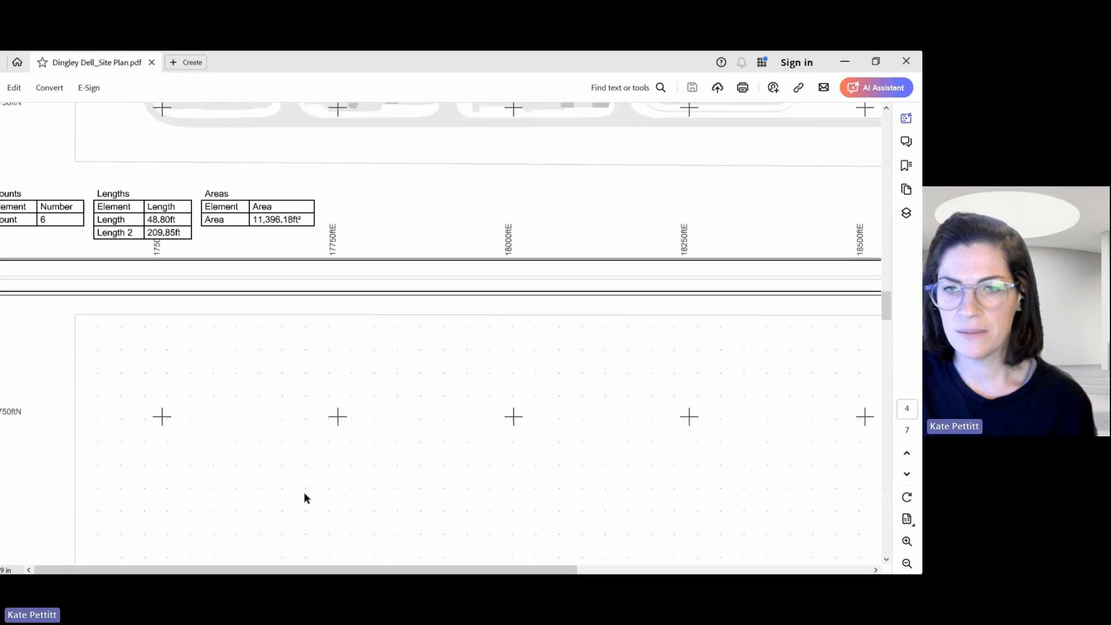
pyautogui.scroll(-13, 304, 497)
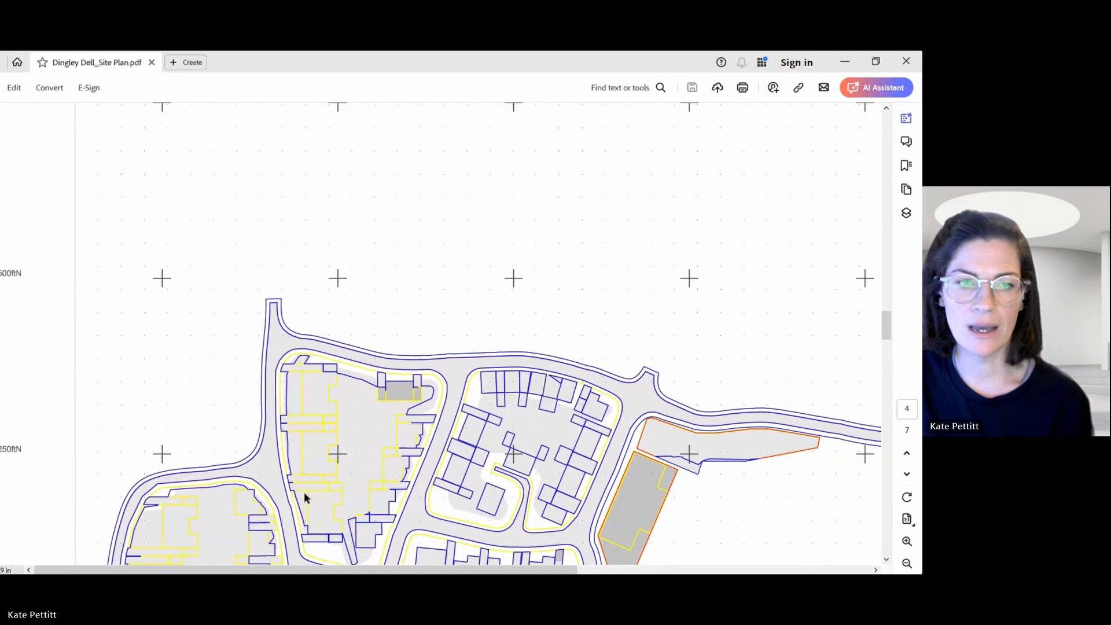
pyautogui.scroll(-20, 304, 496)
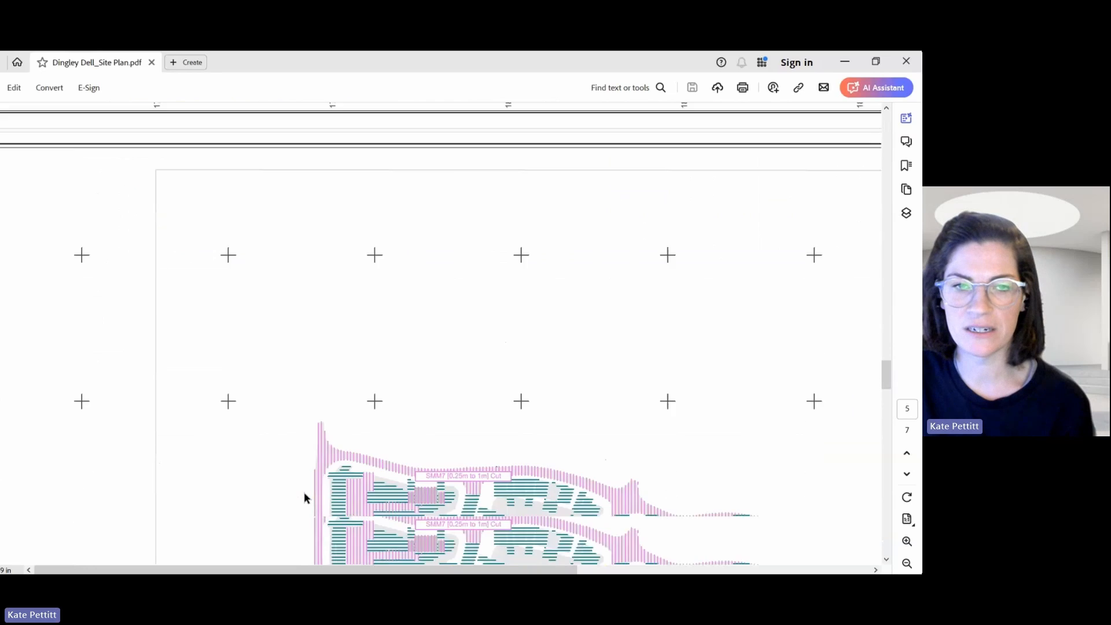
pyautogui.scroll(-14, 305, 497)
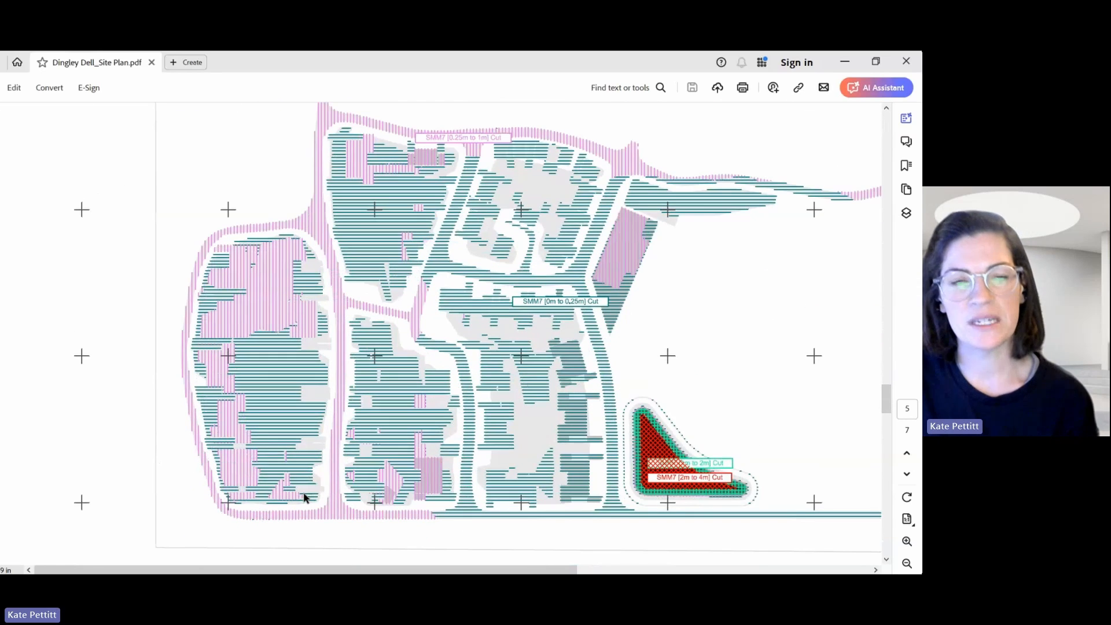
pyautogui.scroll(-16, 304, 497)
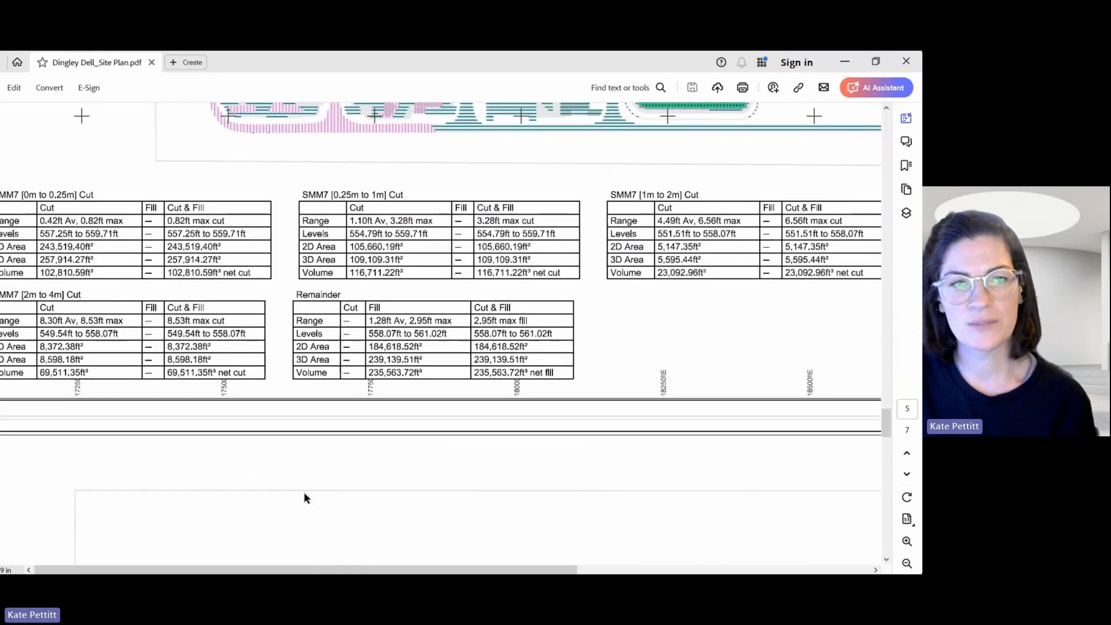
# Step: Examine the plan of labelled, hatched earthworks elements on page 6, reducing the PDF zoom to 100%
pyautogui.scroll(-20, 304, 498)
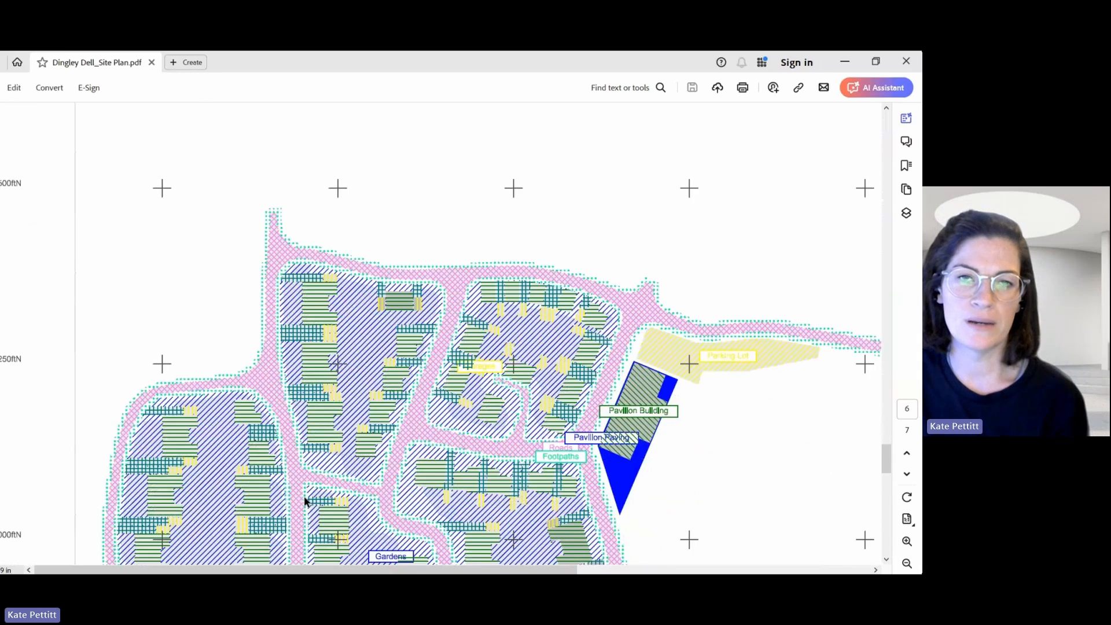
pyautogui.scroll(-8, 304, 502)
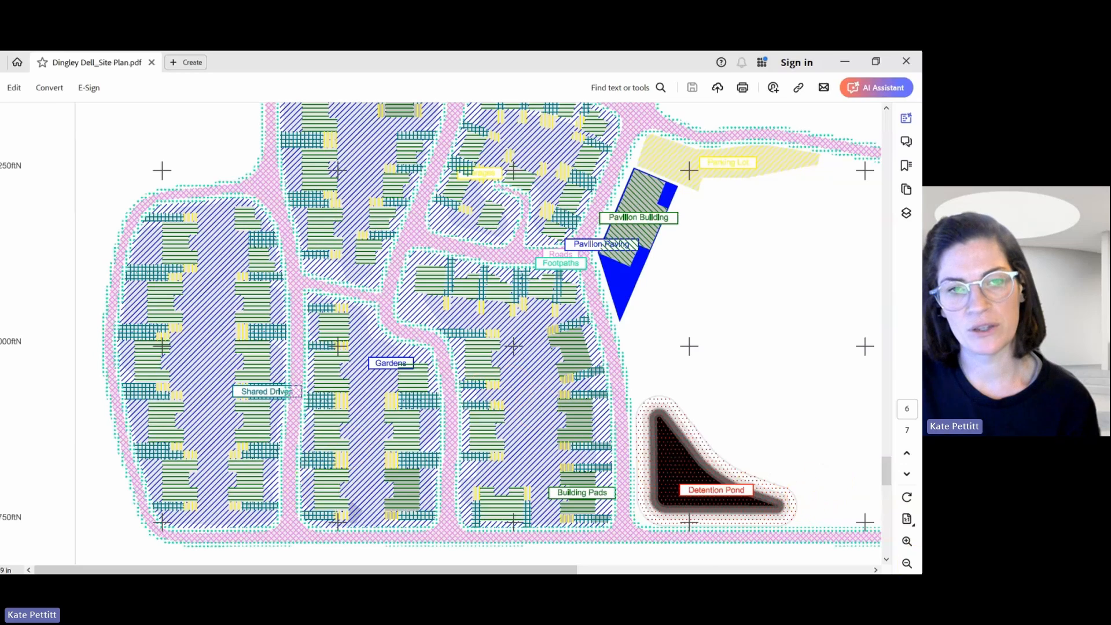
pyautogui.click(907, 563)
pyautogui.scroll(-4, 546, 340)
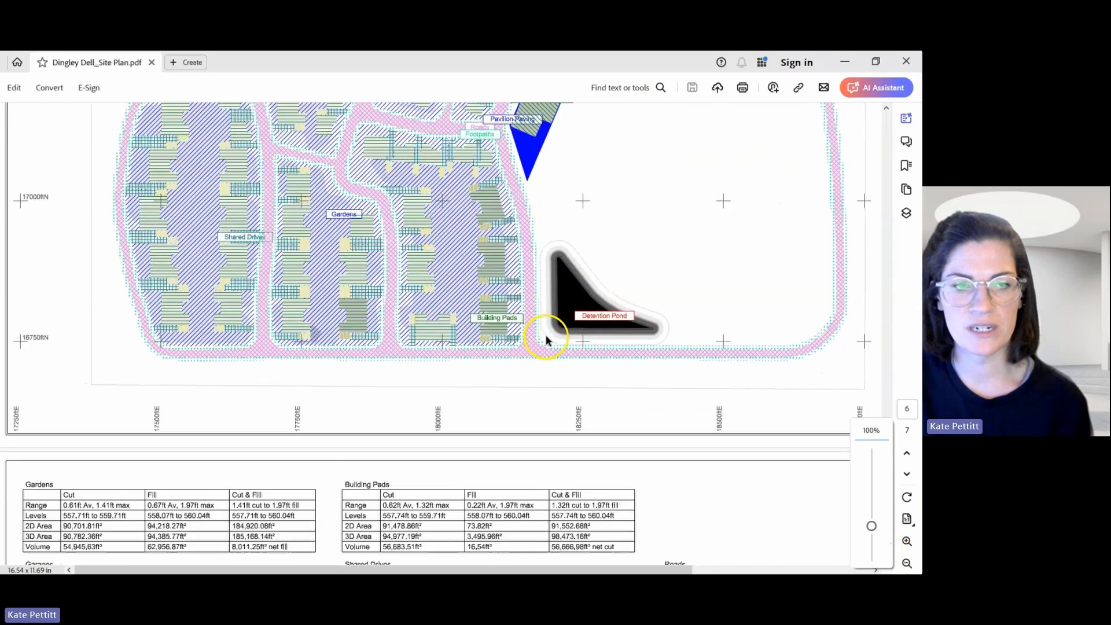
# Step: Read the cut and fill tables on page 7 for each element, from Gardens to Parking Lot
pyautogui.scroll(-5, 546, 339)
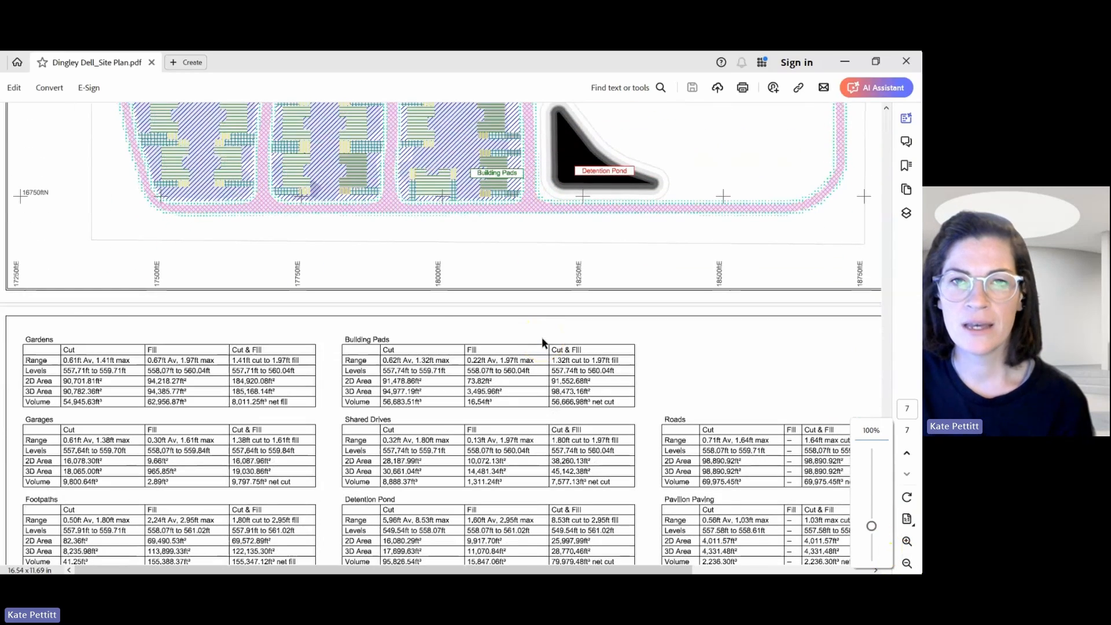
pyautogui.scroll(-2, 541, 341)
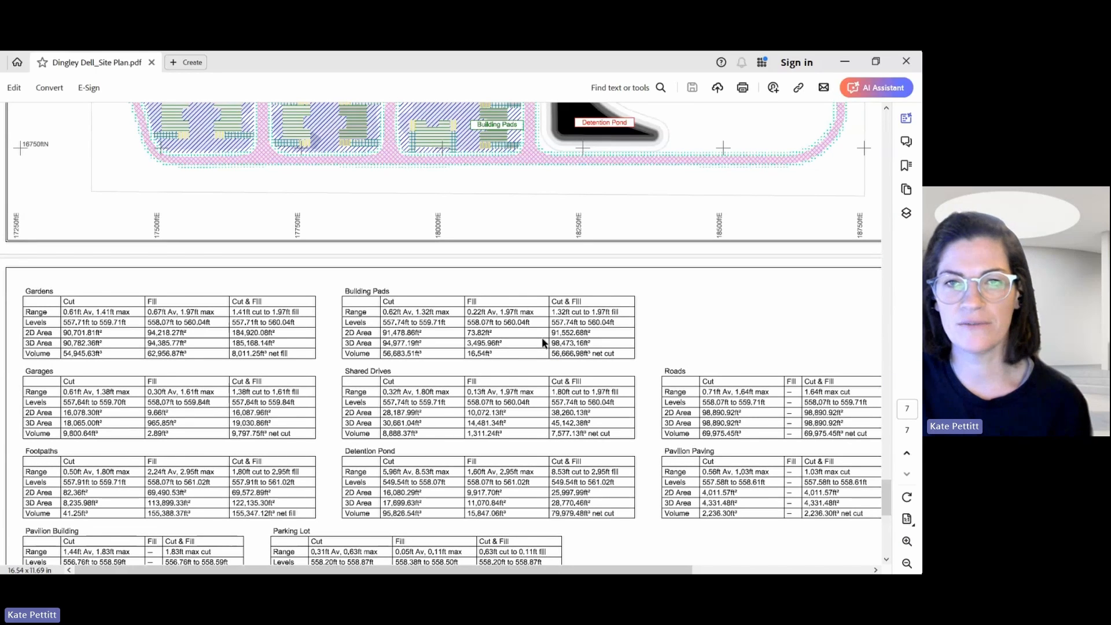
pyautogui.scroll(-5, 543, 343)
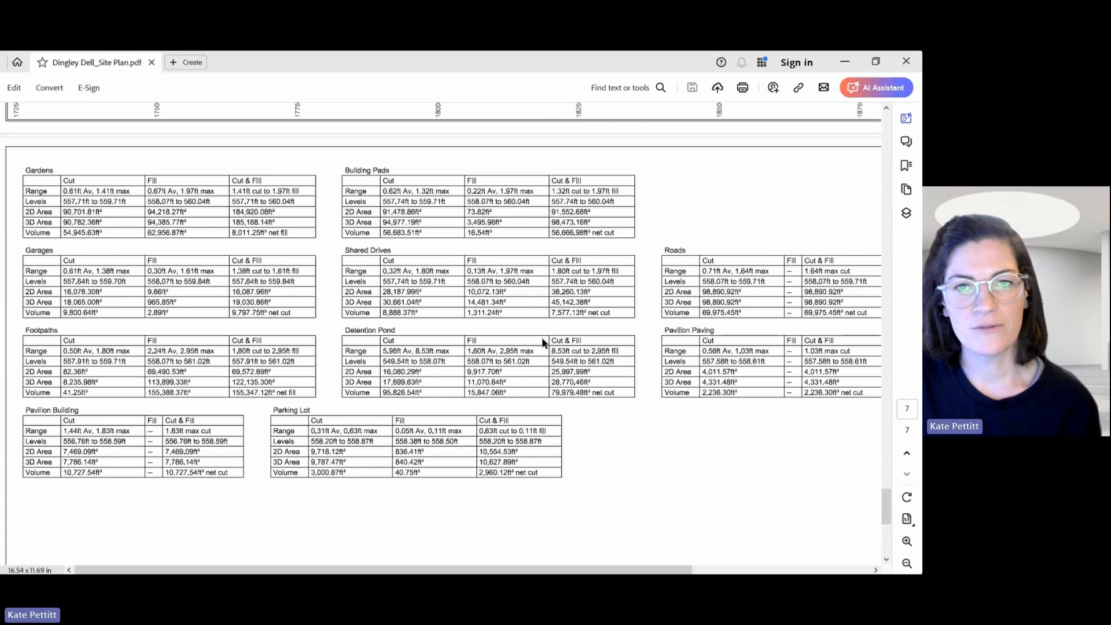
pyautogui.scroll(2, 543, 342)
pyautogui.scroll(1, 543, 342)
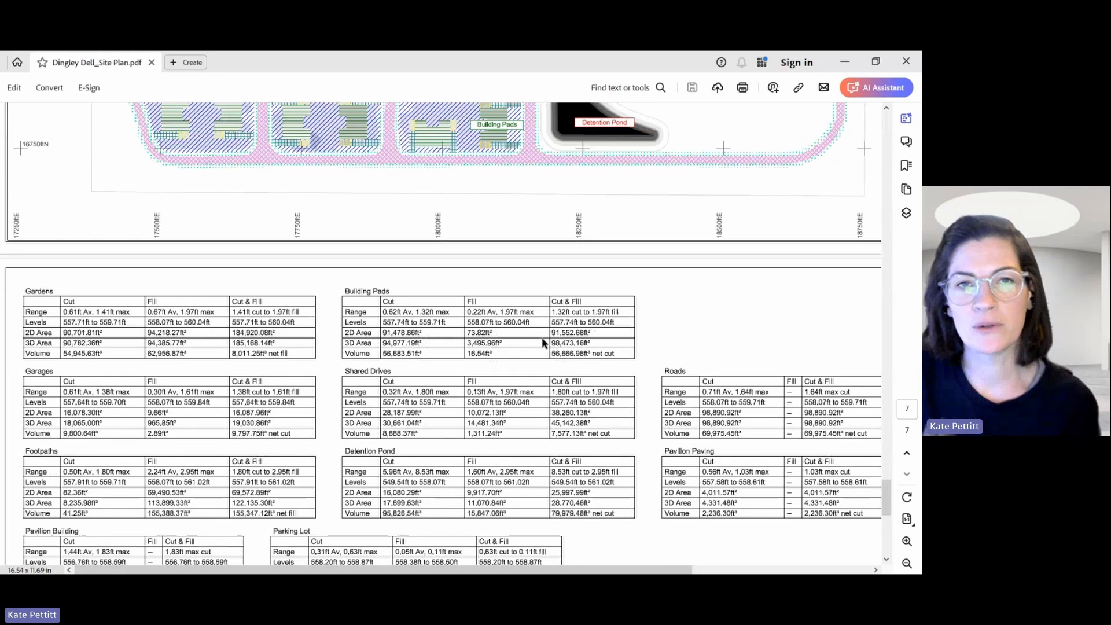
# Step: Review the labelled elements plan on page 6 above its tables and return to the Exports slide in PowerPoint
pyautogui.scroll(3, 543, 343)
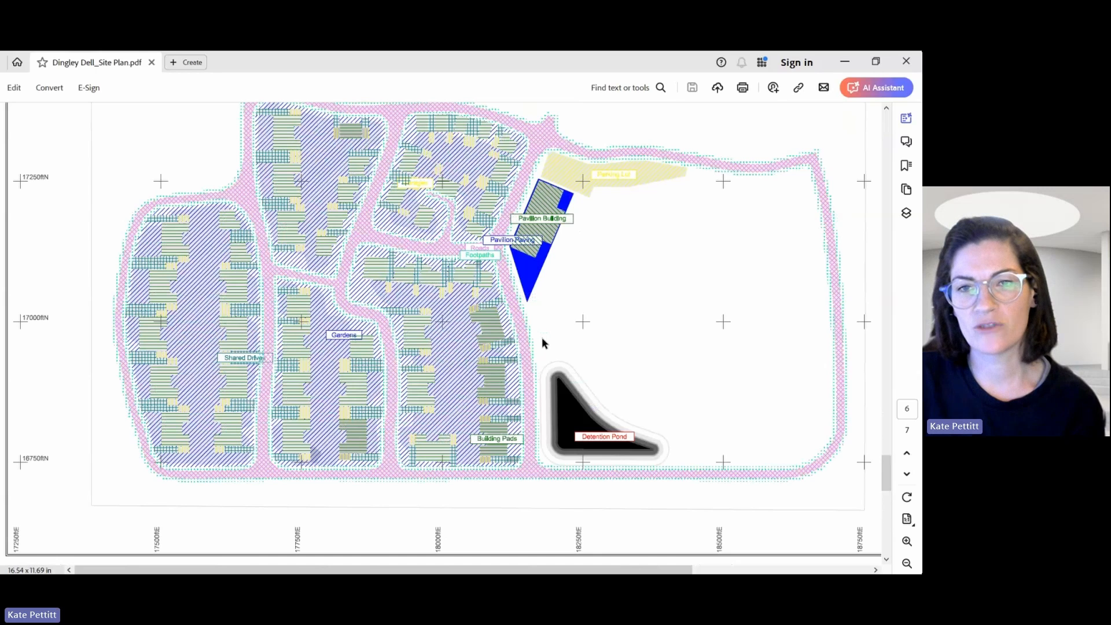
pyautogui.scroll(-3, 543, 343)
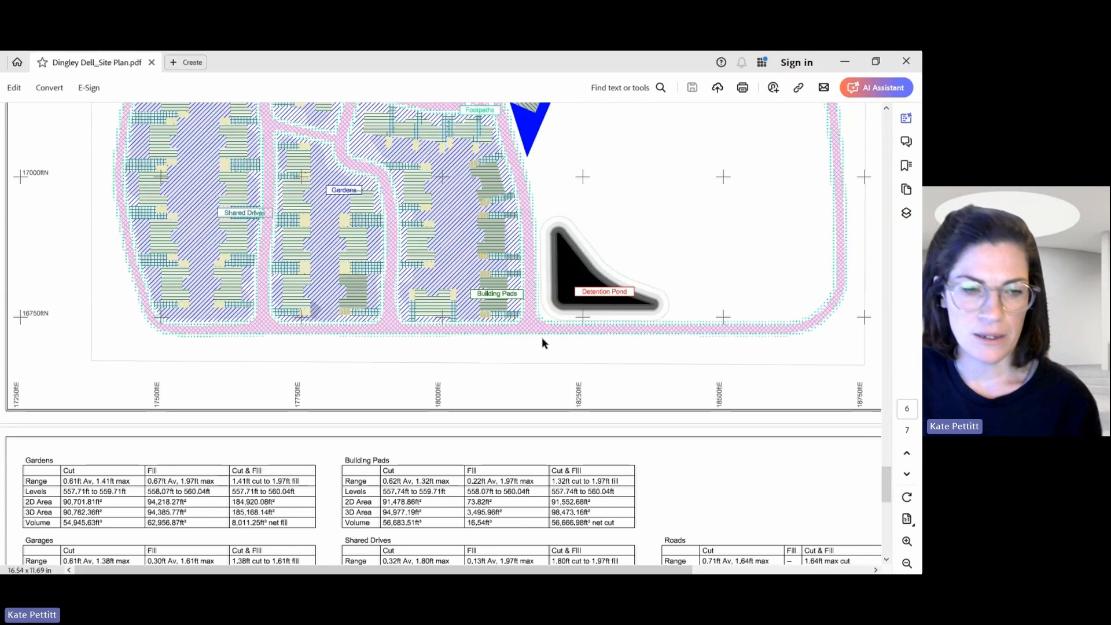
pyautogui.click(259, 572)
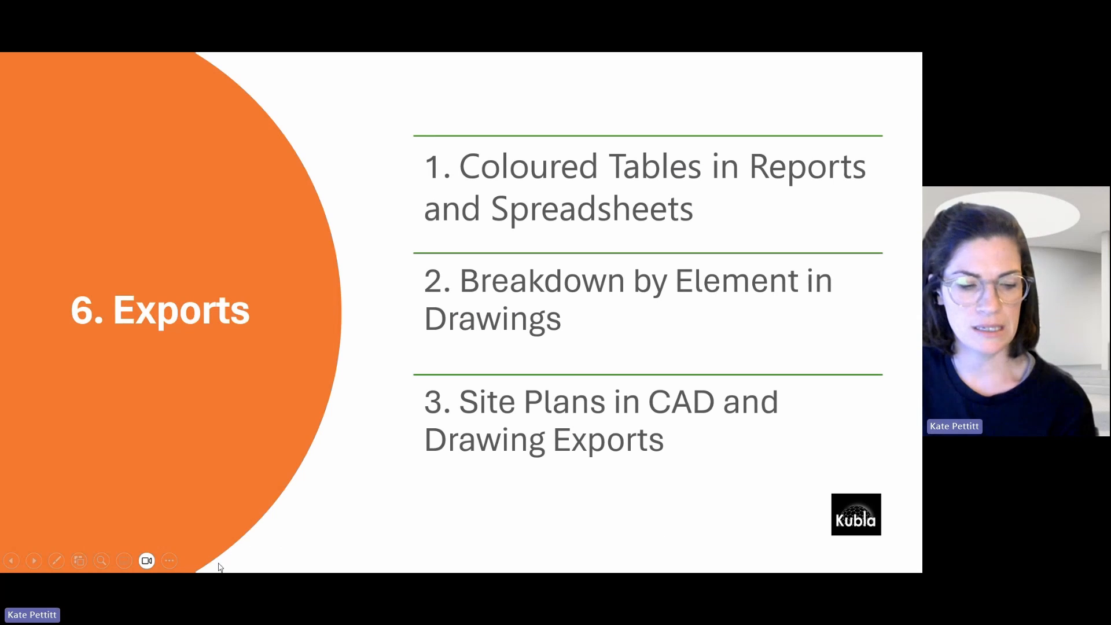
# Step: Switch to the Dingley Dell_Site Plan estimation workbook in Excel, maximized, and replace the whole-sheet selection with cell E4
pyautogui.hotkey('alt', 'Tab')
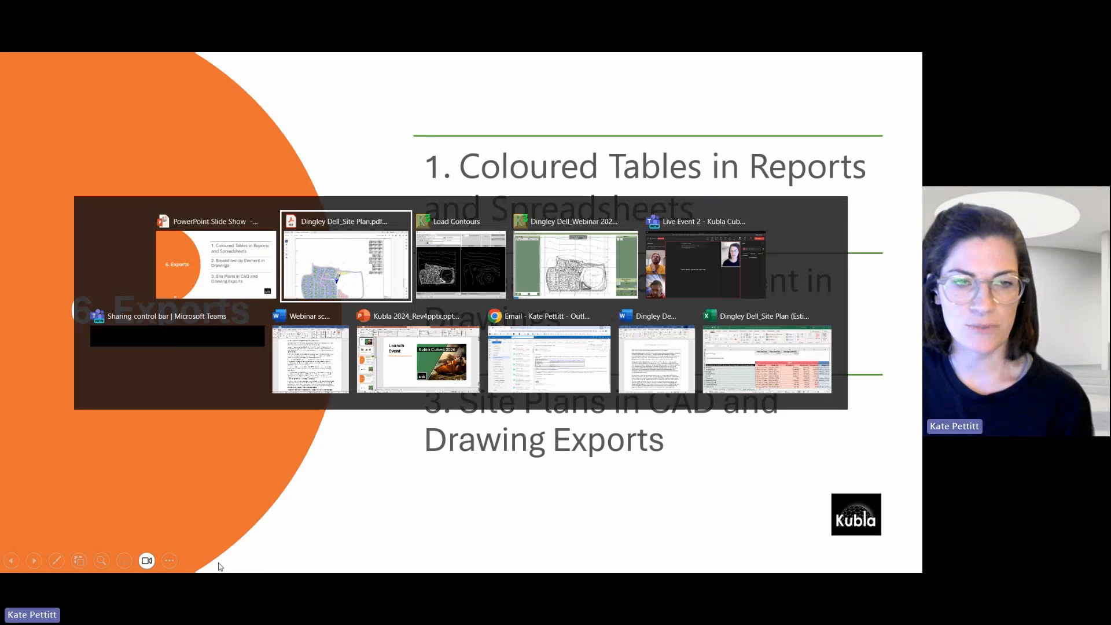
pyautogui.click(718, 344)
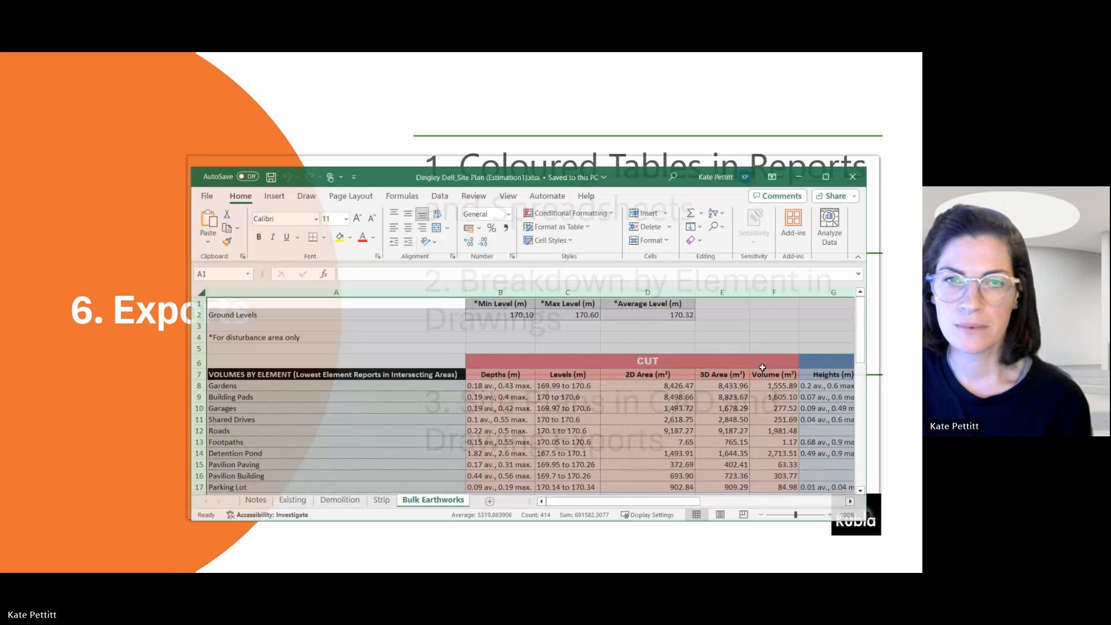
pyautogui.click(837, 168)
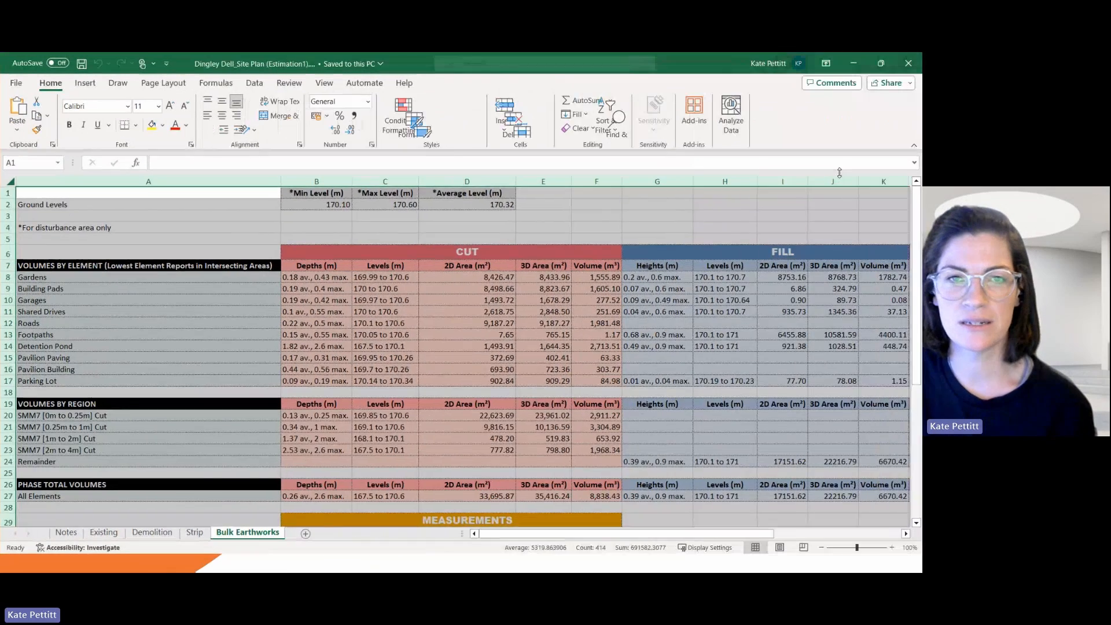
pyautogui.click(541, 228)
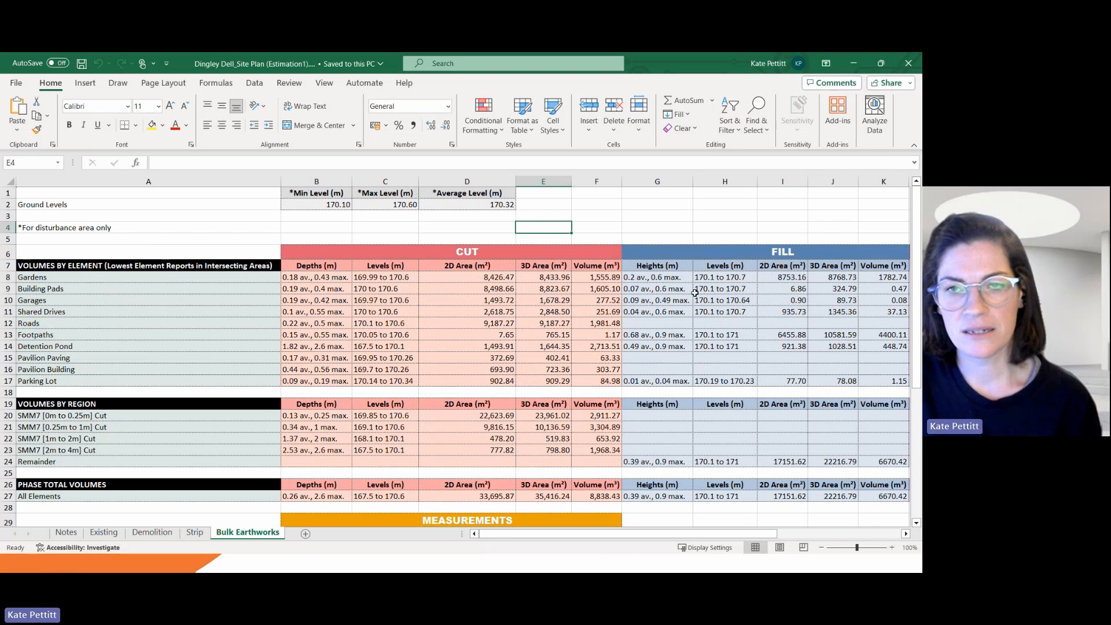
# Step: Examine the coloured Cut, Fill, Cut & Fill and Measurements tables on the Bulk Earthworks sheet, by element, region and phase total
pyautogui.hscroll(6, 662, 310)
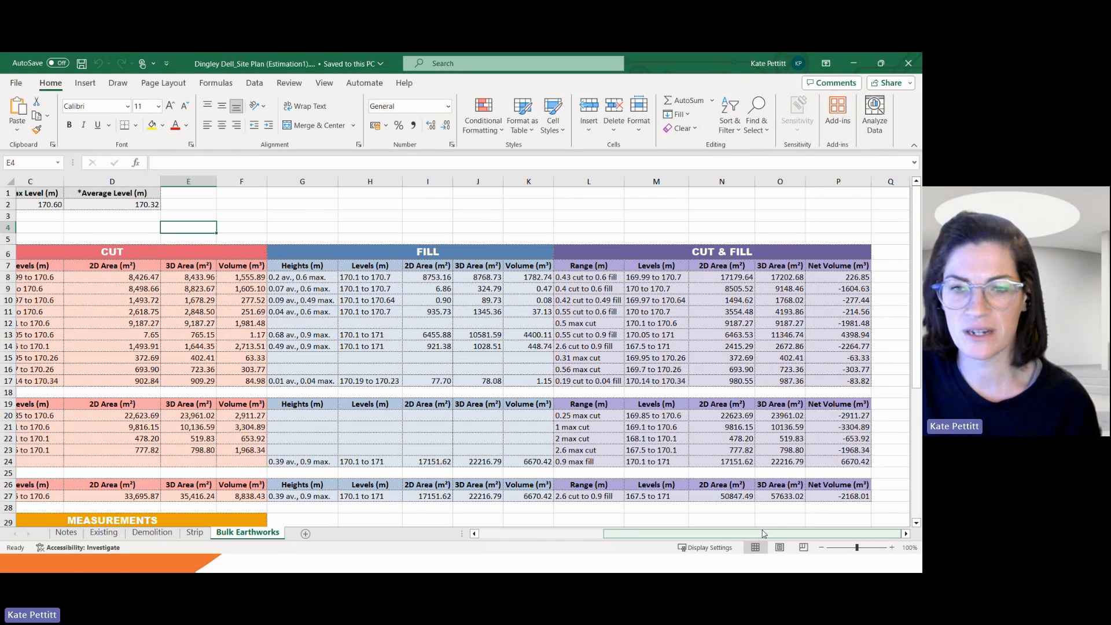
pyautogui.moveTo(755, 536); pyautogui.dragTo(628, 535)
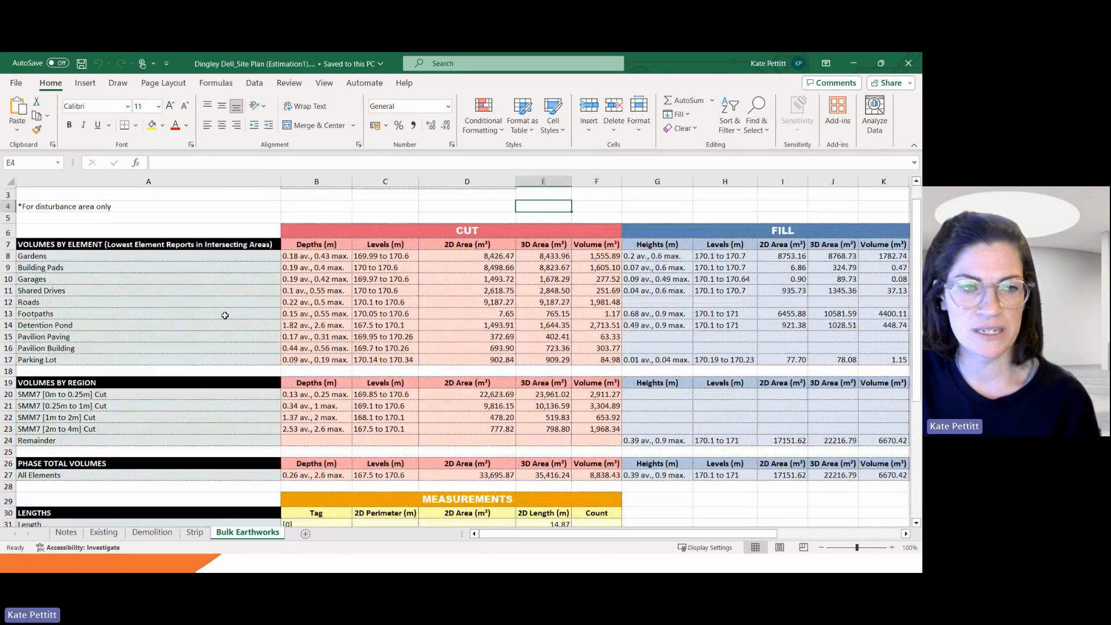
pyautogui.scroll(-5, 259, 347)
pyautogui.scroll(-1, 352, 363)
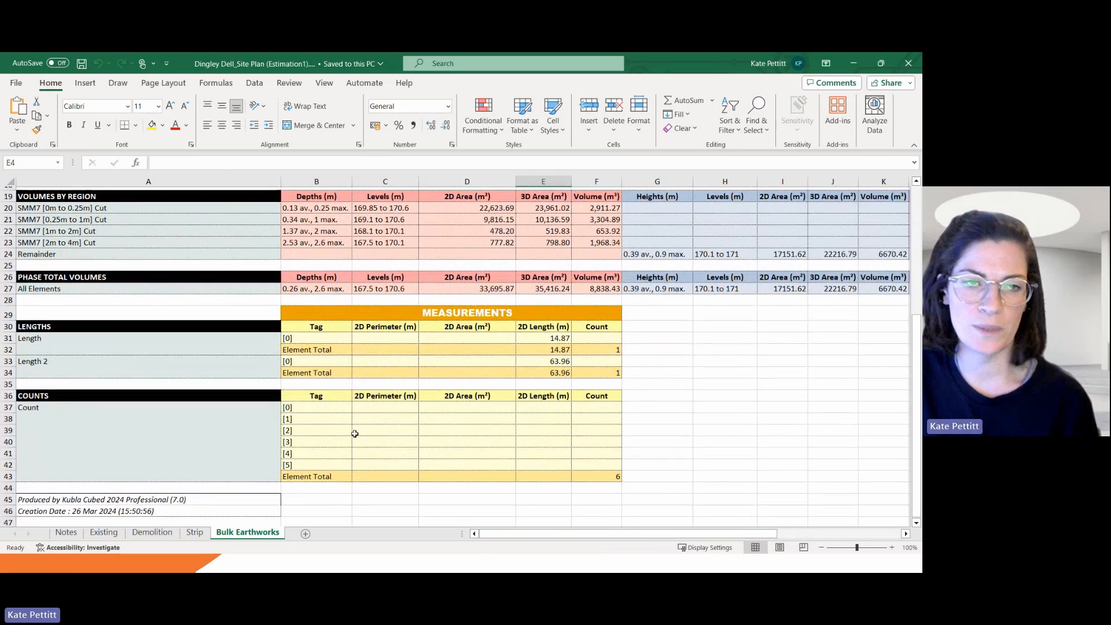
pyautogui.scroll(4, 317, 406)
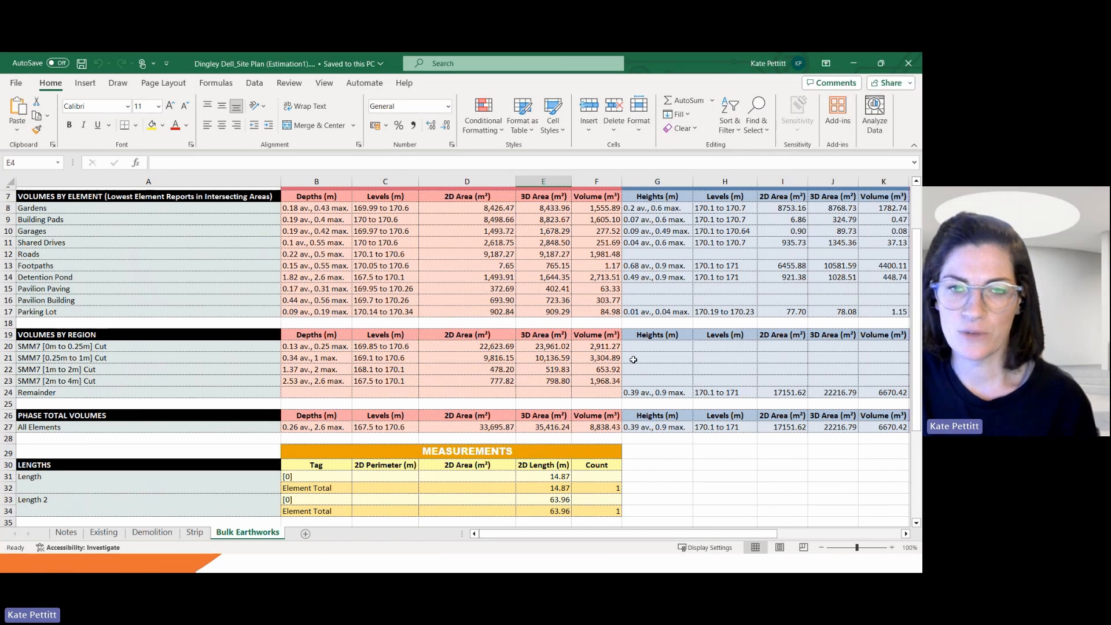
pyautogui.scroll(2, 206, 354)
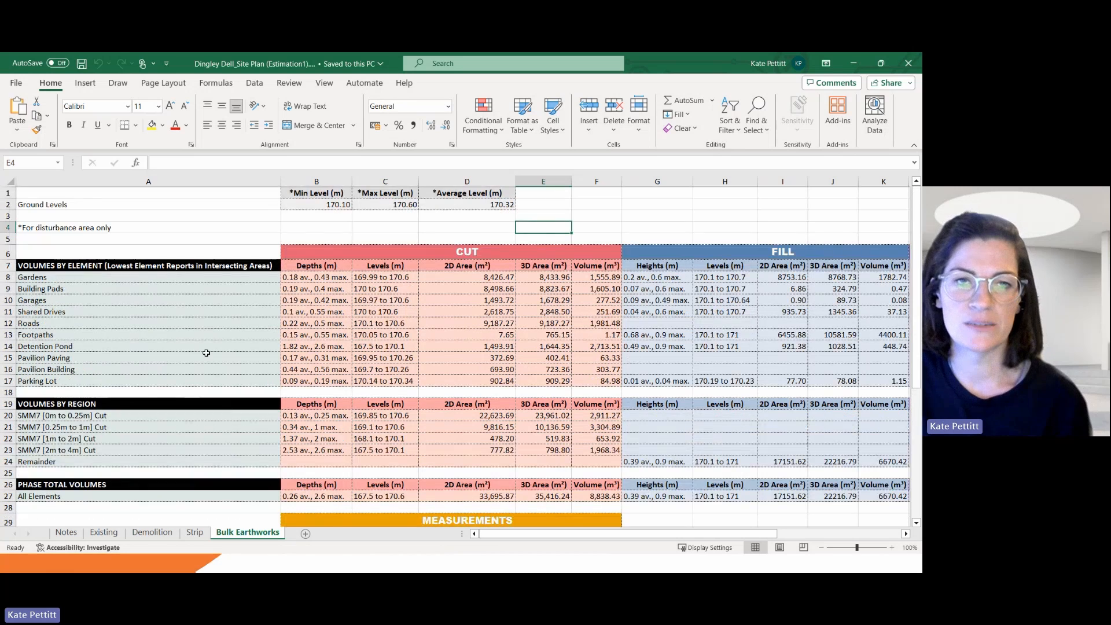
pyautogui.scroll(-2, 206, 354)
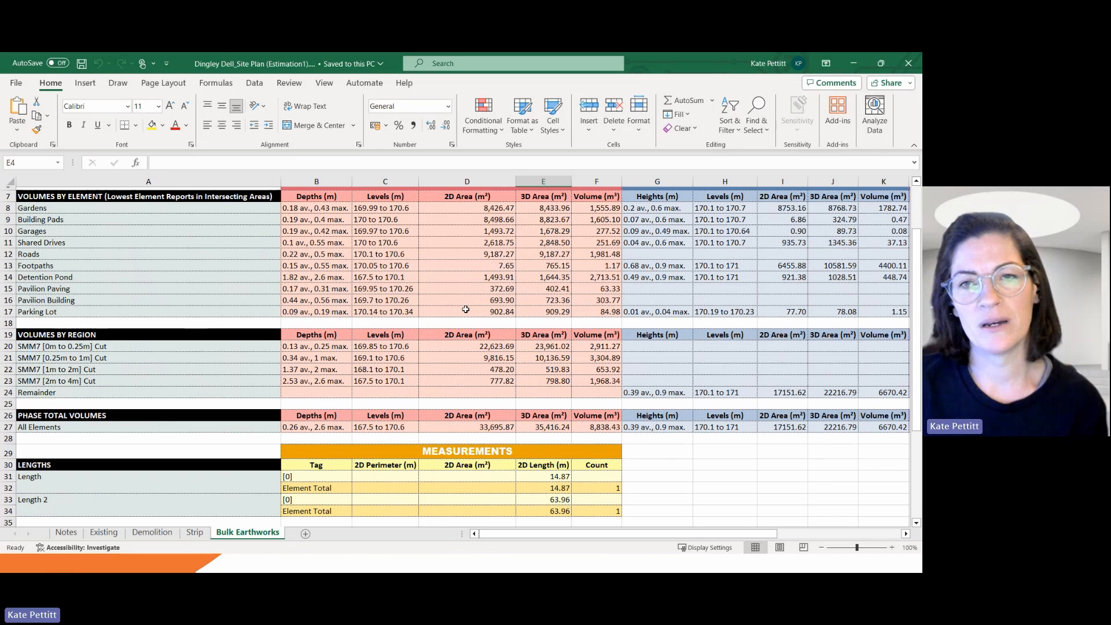
pyautogui.scroll(2, 491, 301)
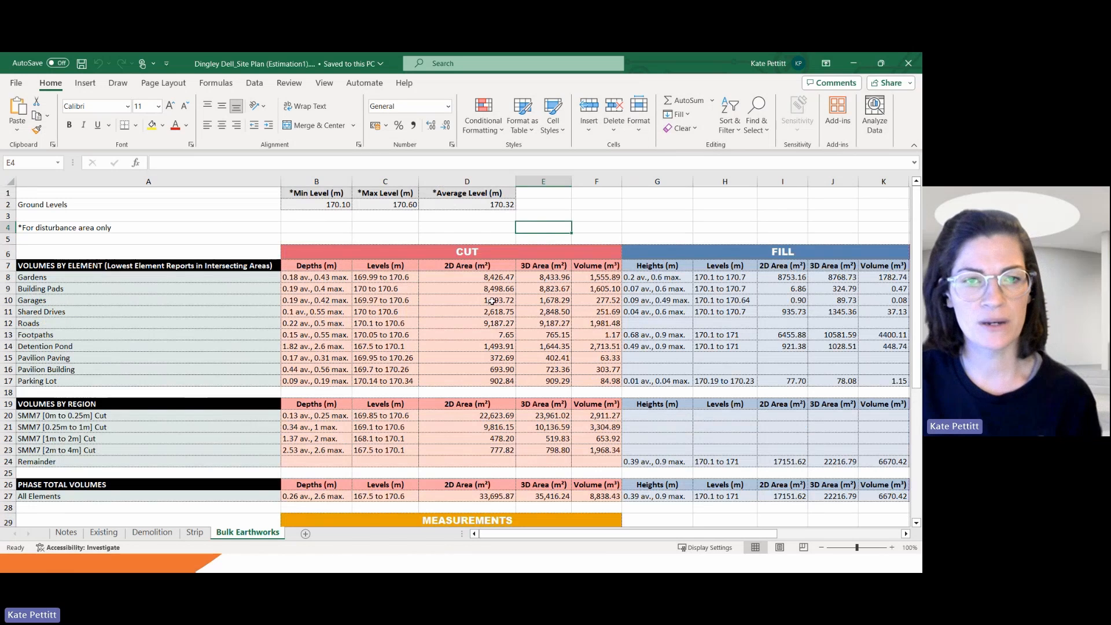